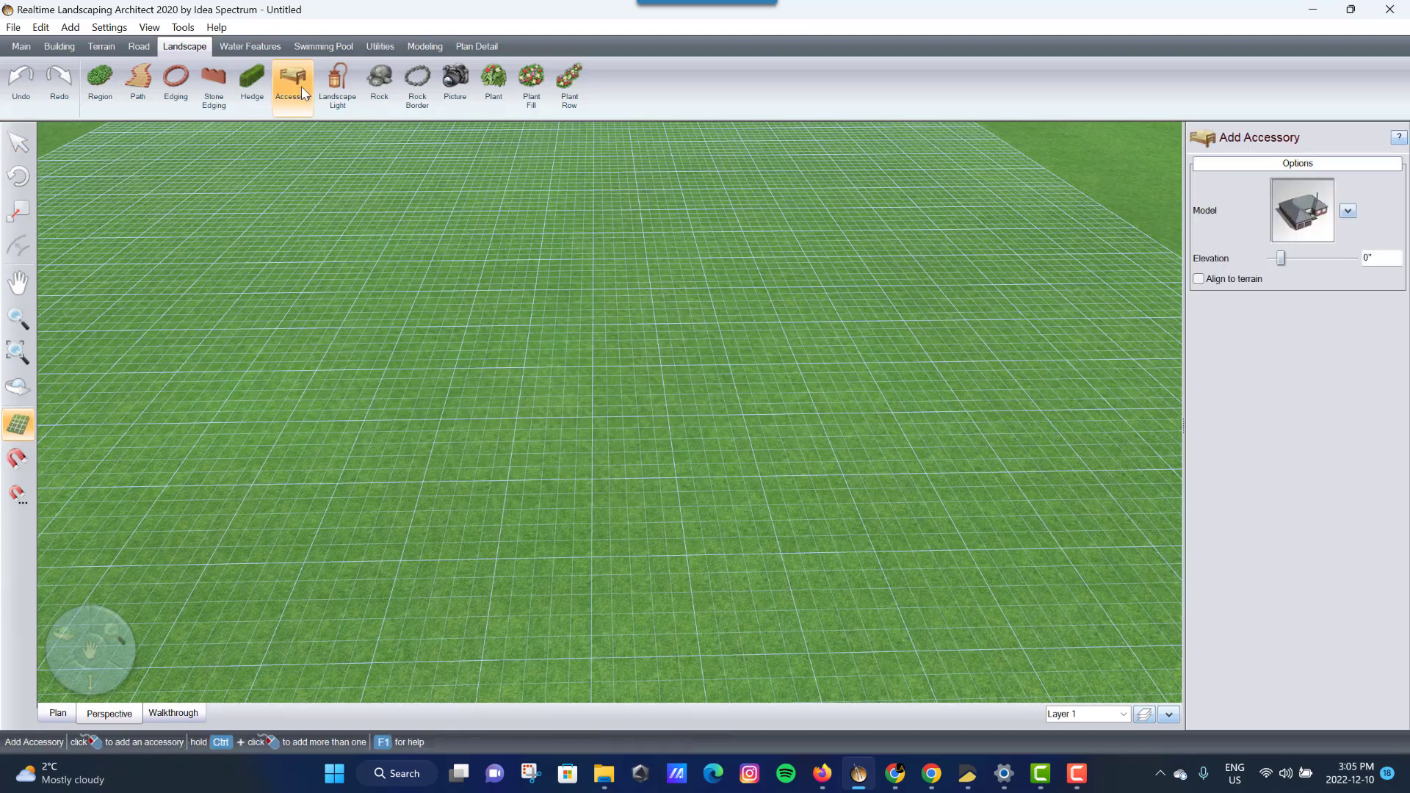
- Place the brick house model on the lawn and delete the duplicate house behind it
{"action": "left_click", "coordinate": [607, 498]}
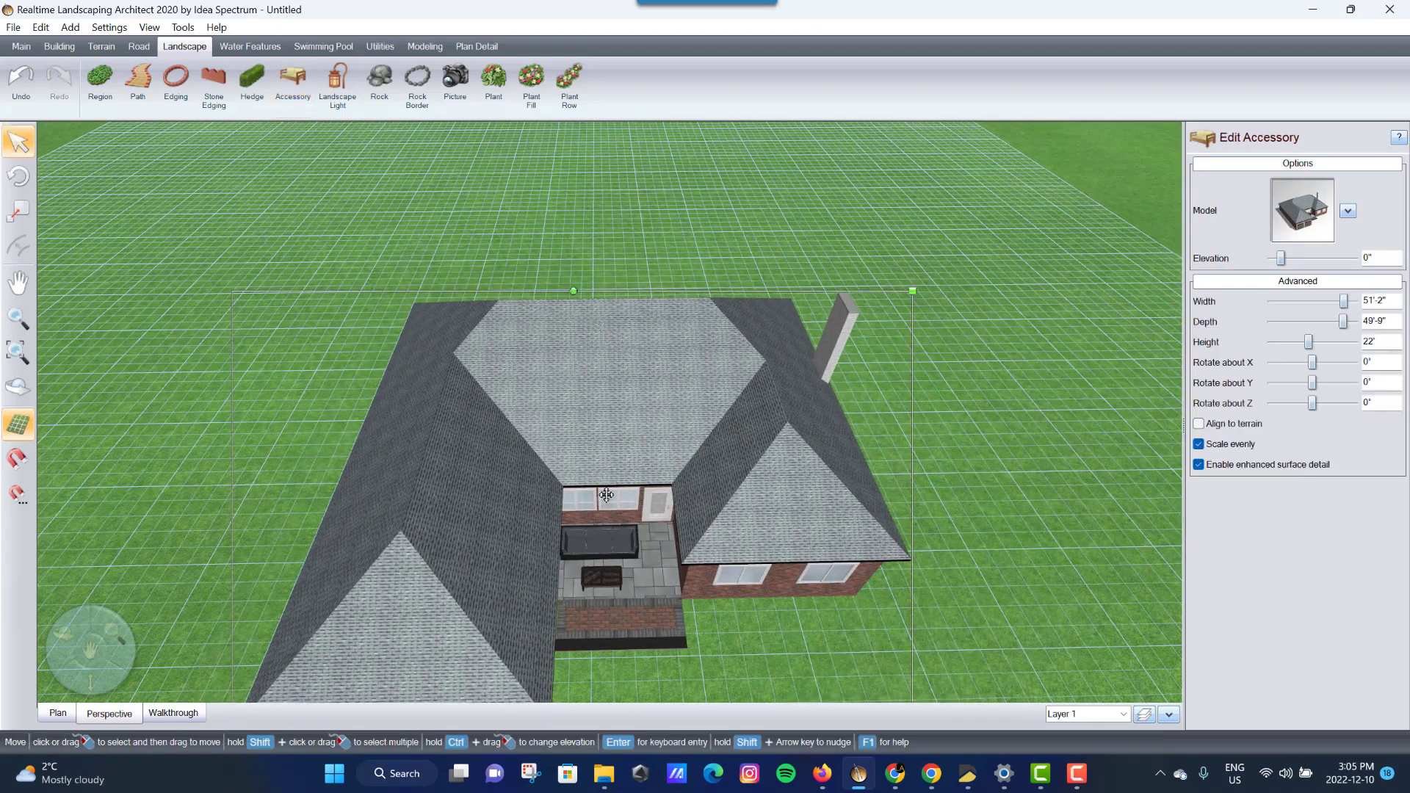
{"action": "middle_click_drag", "start_coordinate": [616, 454], "coordinate": [864, 432]}
{"action": "left_click", "coordinate": [968, 272]}
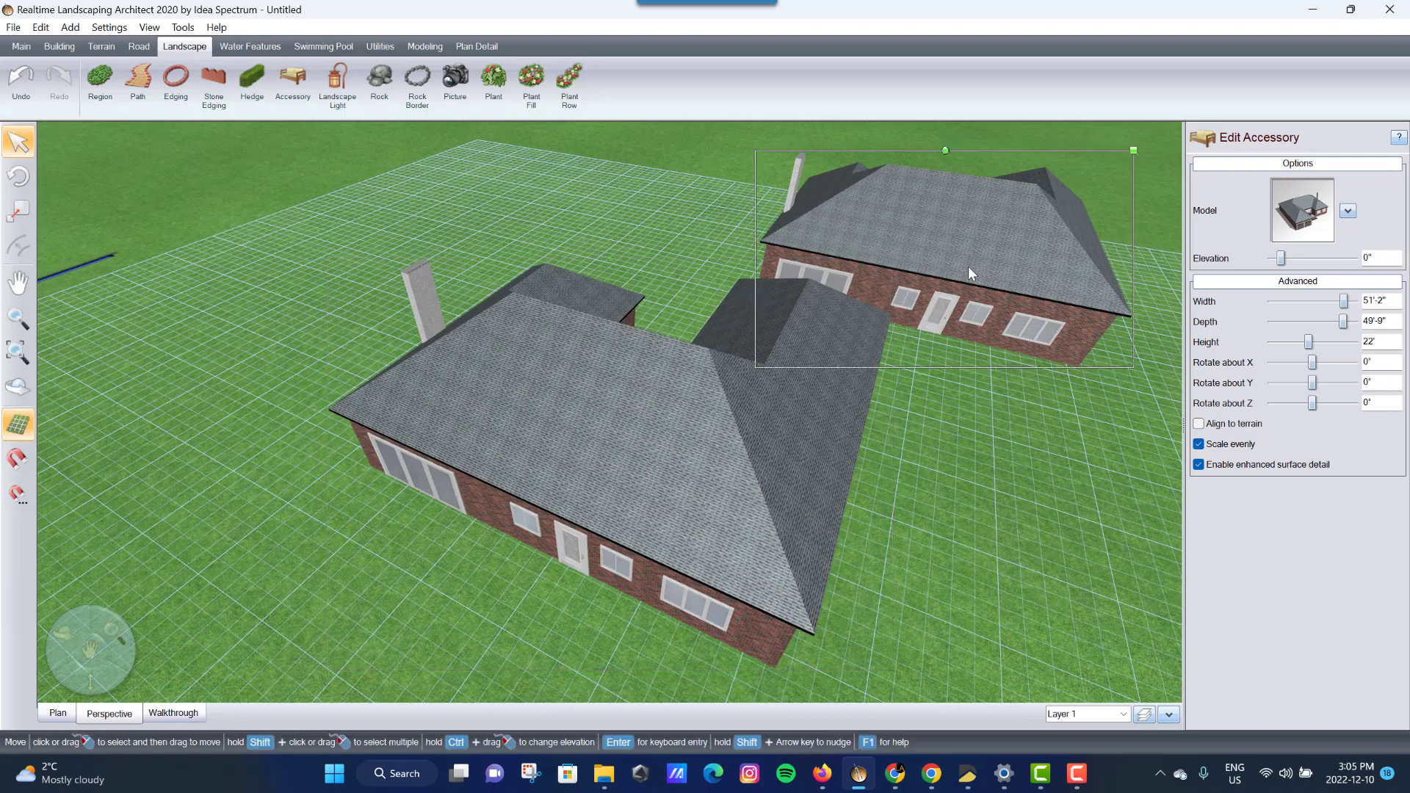
{"action": "key", "text": "Delete"}
{"action": "middle_click_drag", "start_coordinate": [851, 385], "coordinate": [758, 401]}
{"action": "middle_click_drag", "start_coordinate": [584, 339], "coordinate": [593, 170]}
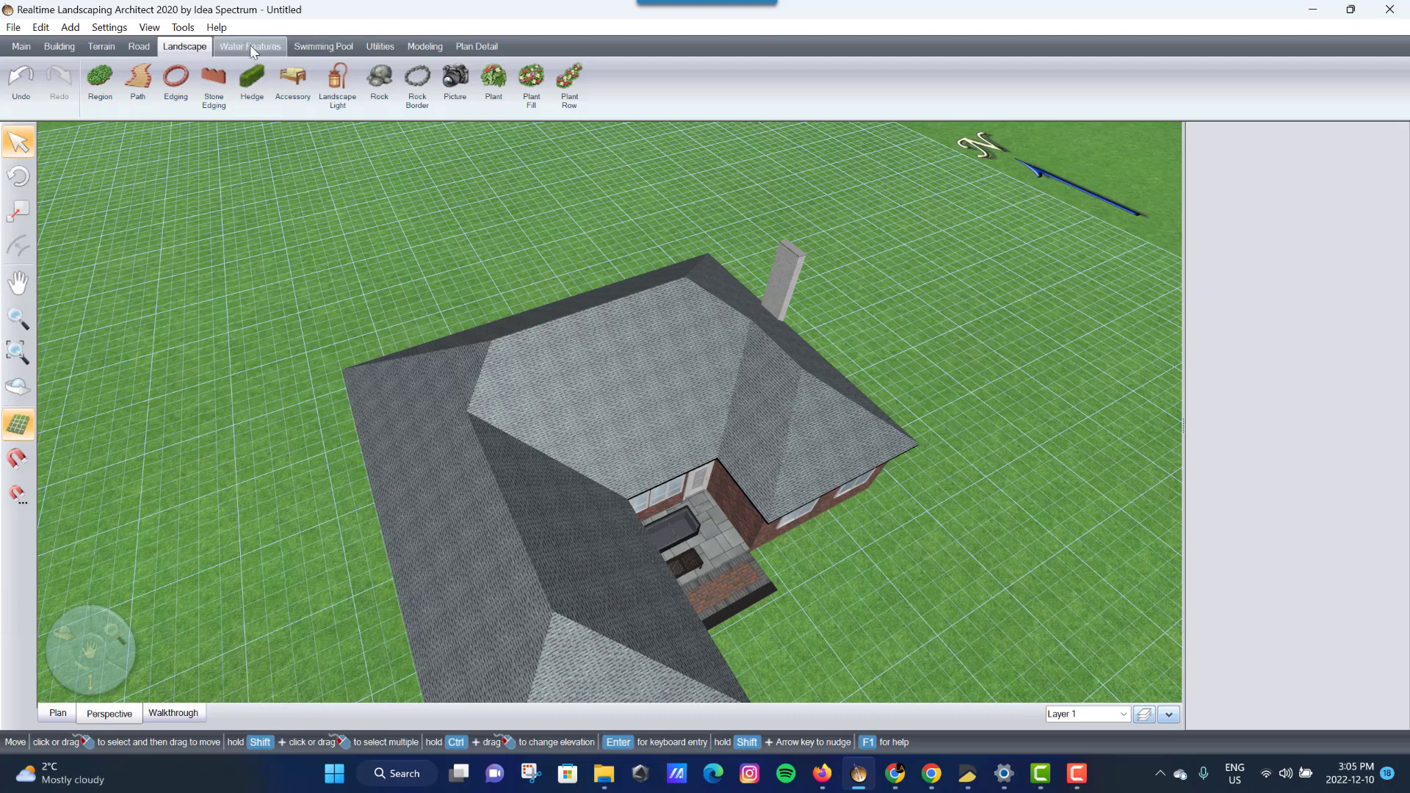
- Start a panel fence using the panel 2020-9 artwork
{"action": "left_click", "coordinate": [60, 48]}
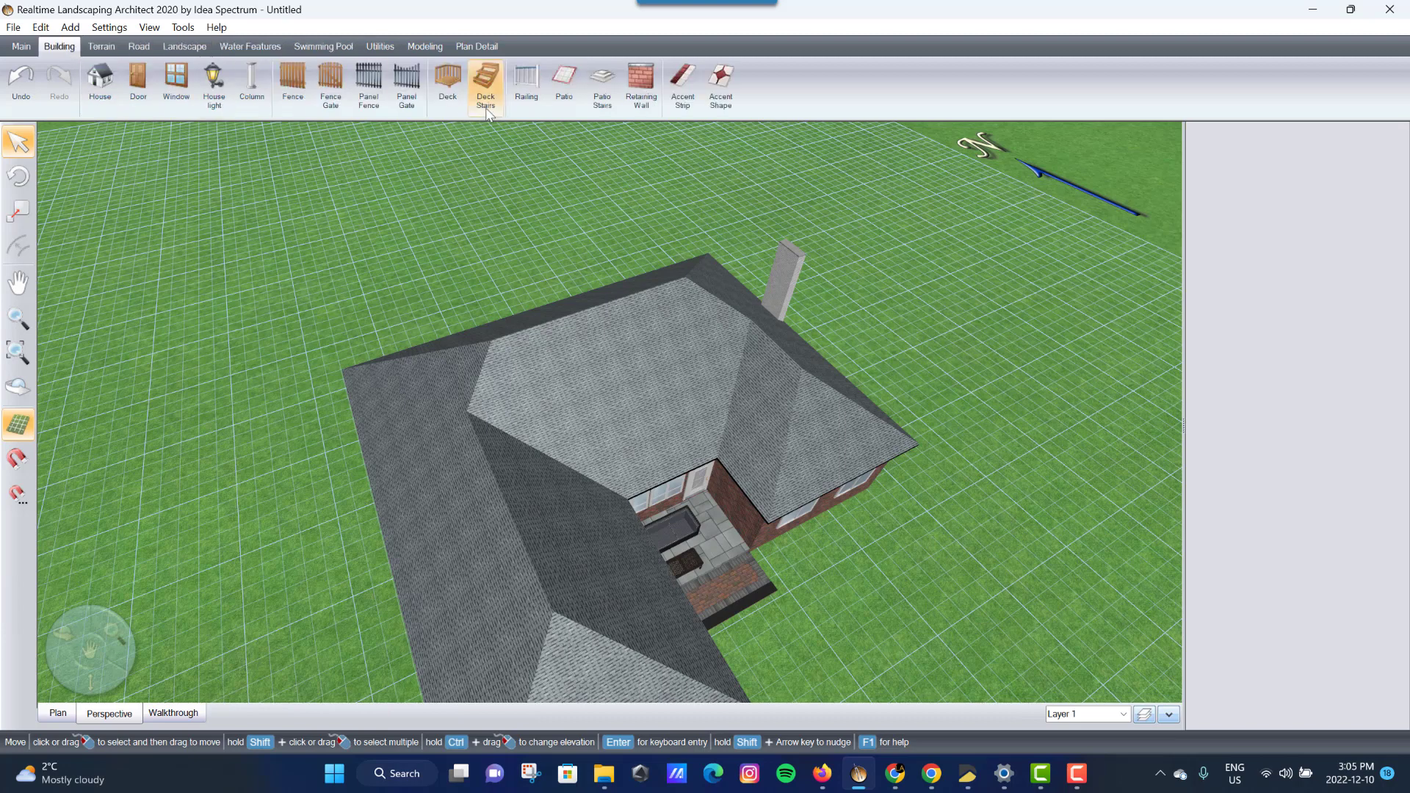
{"action": "left_click", "coordinate": [368, 101]}
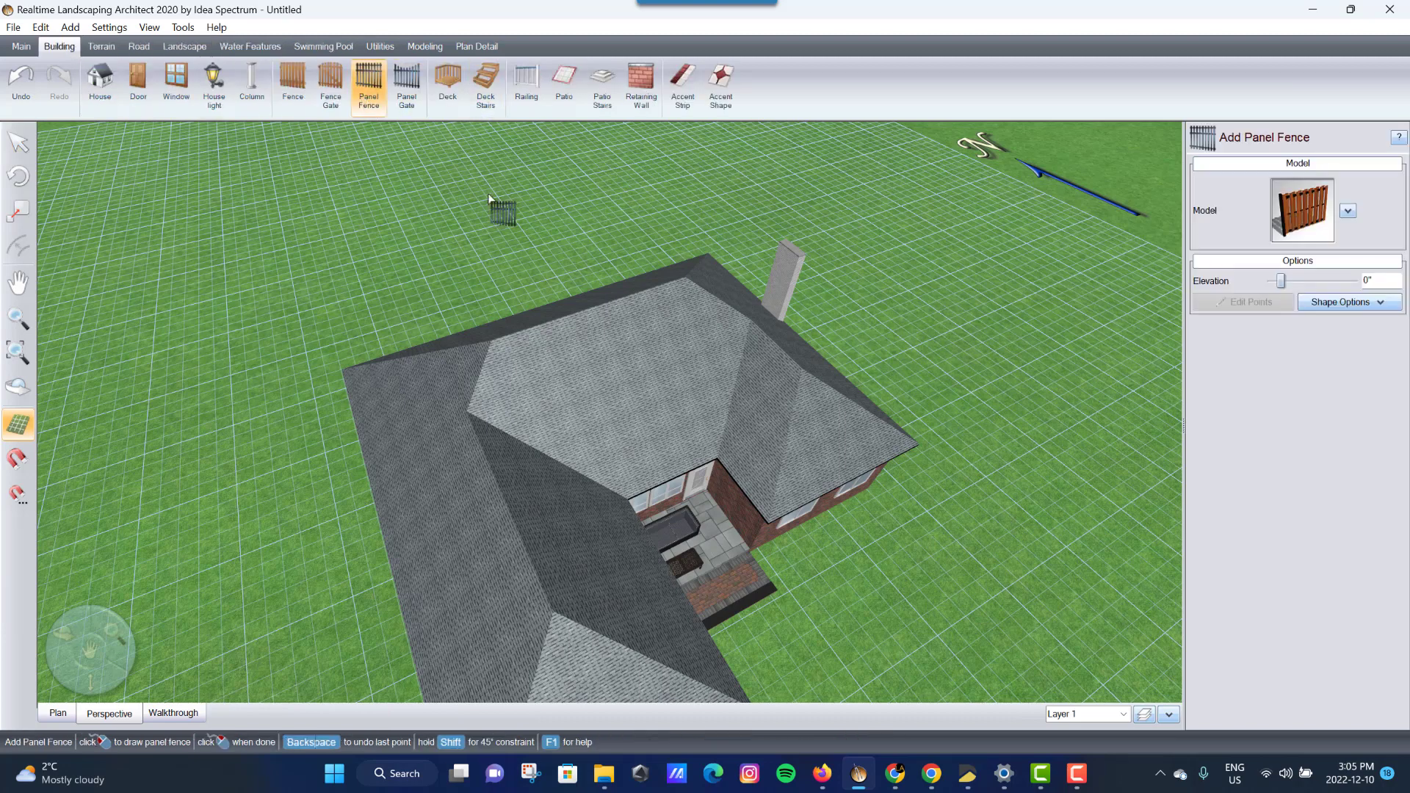
{"action": "left_click", "coordinate": [1301, 213]}
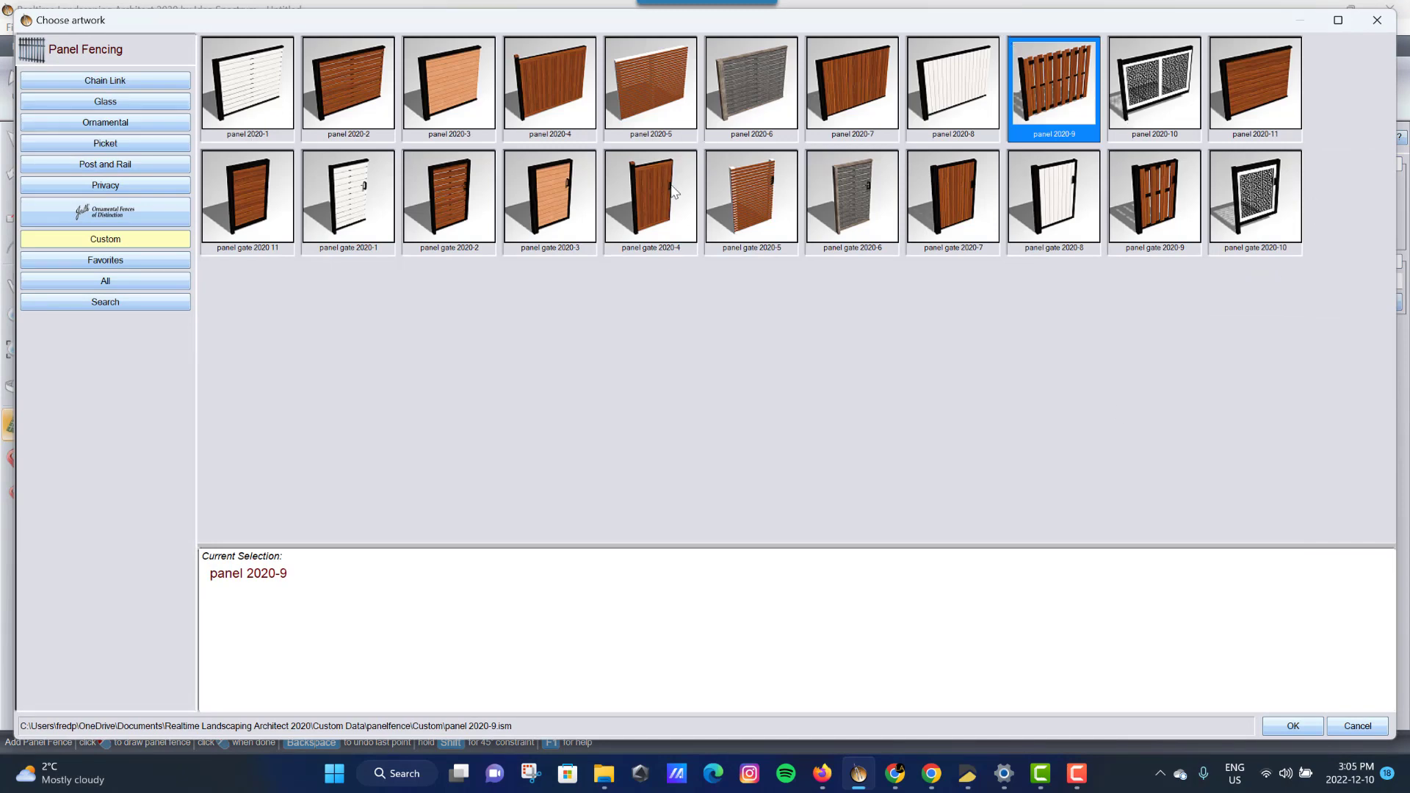
{"action": "left_click", "coordinate": [1292, 728]}
{"action": "middle_click_drag", "start_coordinate": [335, 577], "coordinate": [409, 574]}
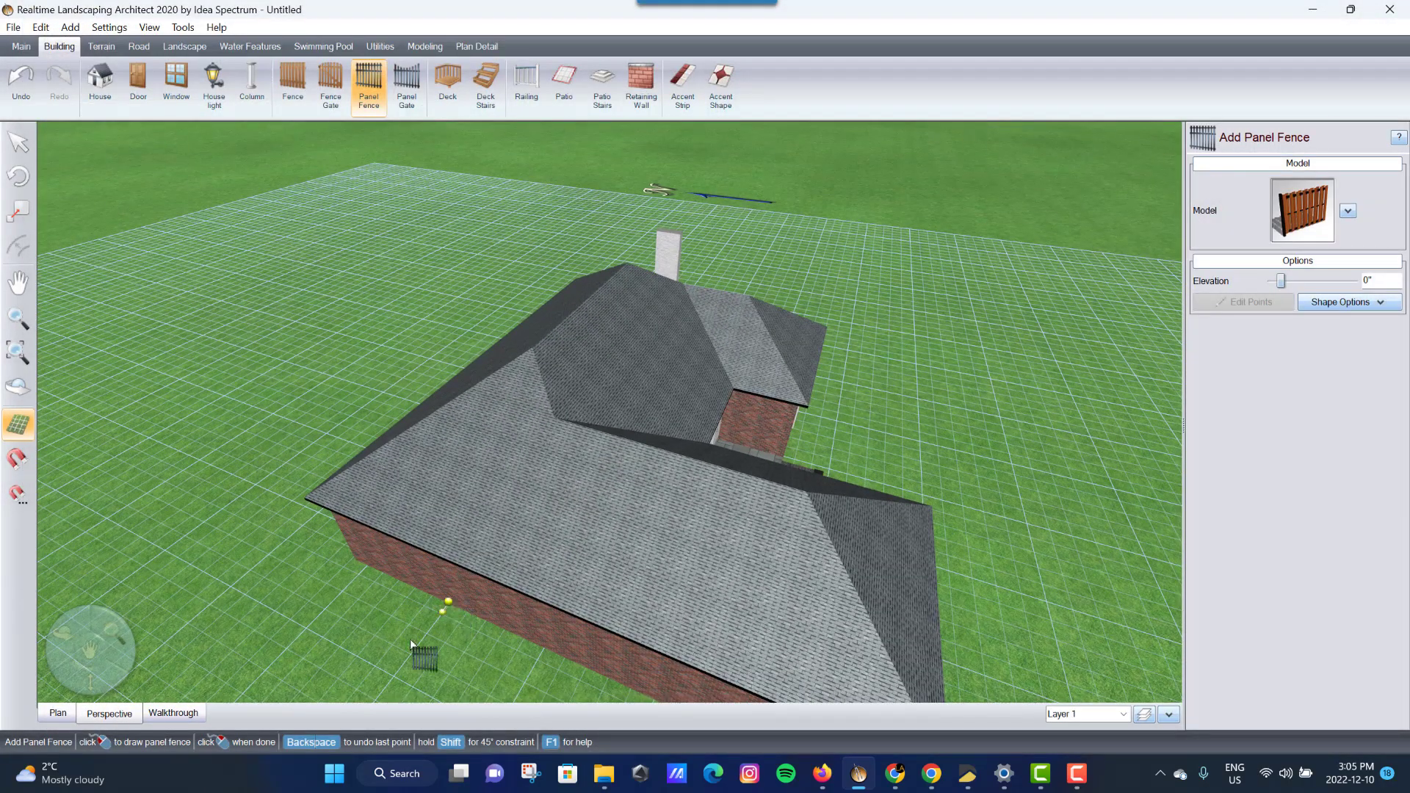
- Draw the fence around the backyard in Plan view: 59'-9" sides and a 67'-4" back run
{"action": "left_click", "coordinate": [398, 679]}
{"action": "middle_click_drag", "start_coordinate": [621, 611], "coordinate": [323, 644]}
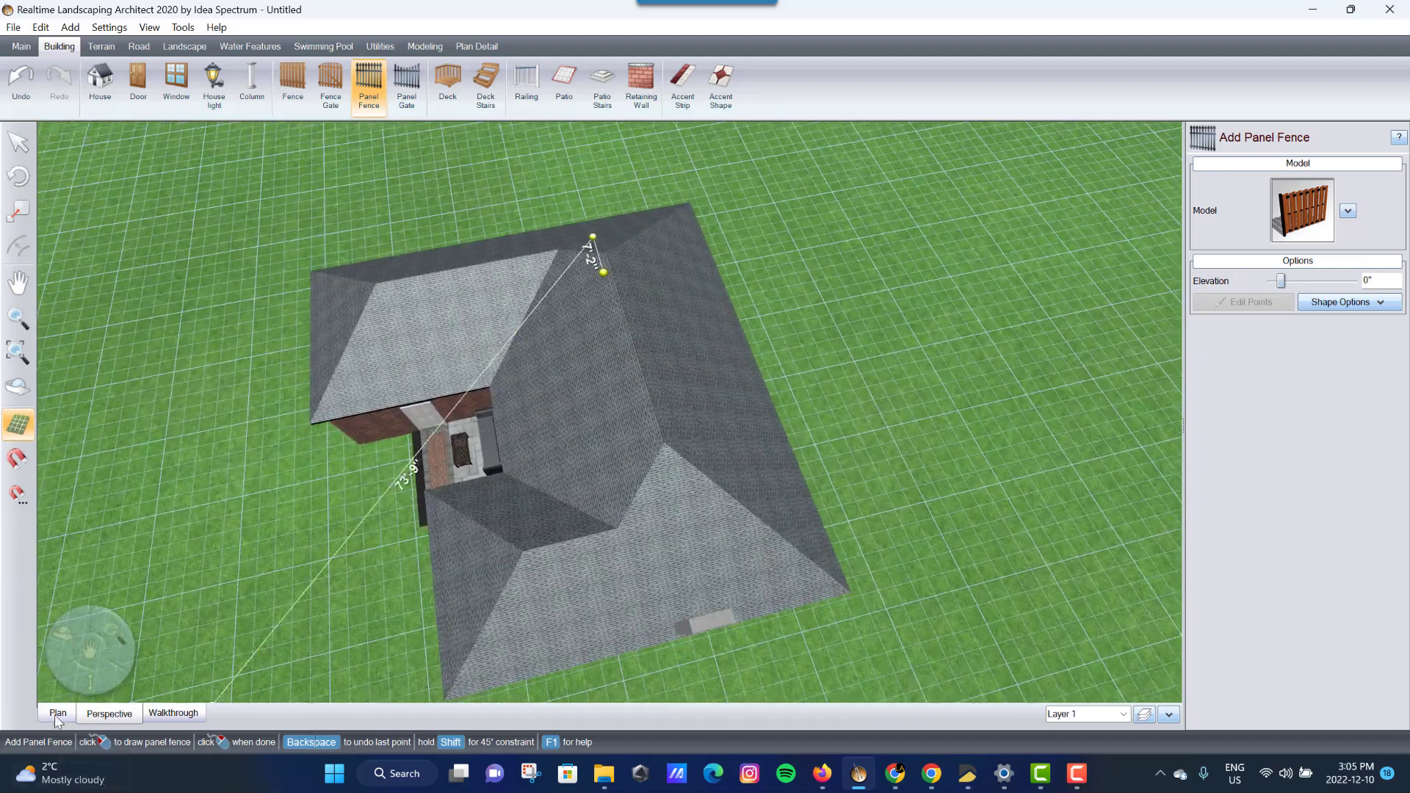
{"action": "left_click", "coordinate": [58, 712]}
{"action": "scroll", "coordinate": [546, 411], "scroll_direction": "down", "scroll_amount": 1}
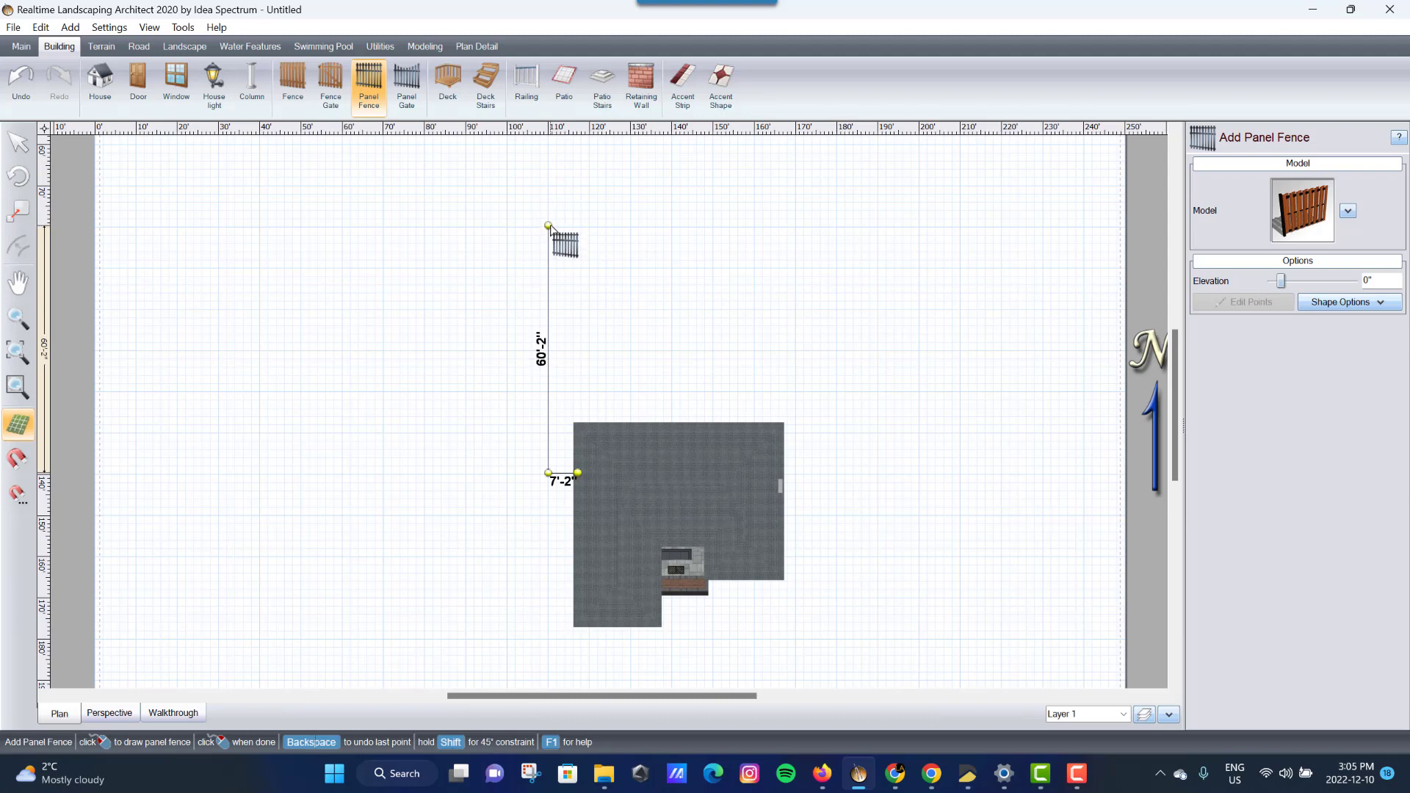
{"action": "left_click", "coordinate": [548, 227]}
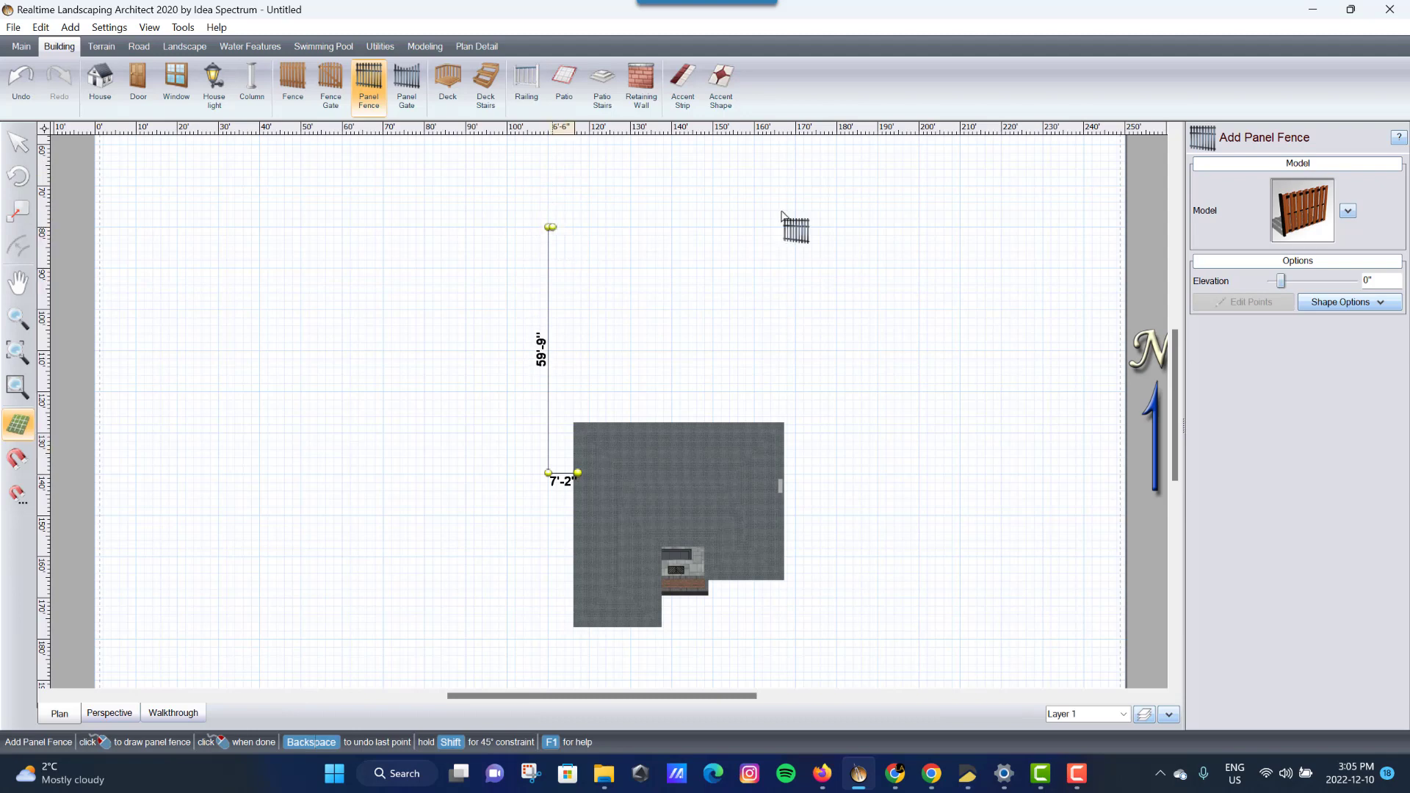
{"action": "left_click", "coordinate": [826, 227]}
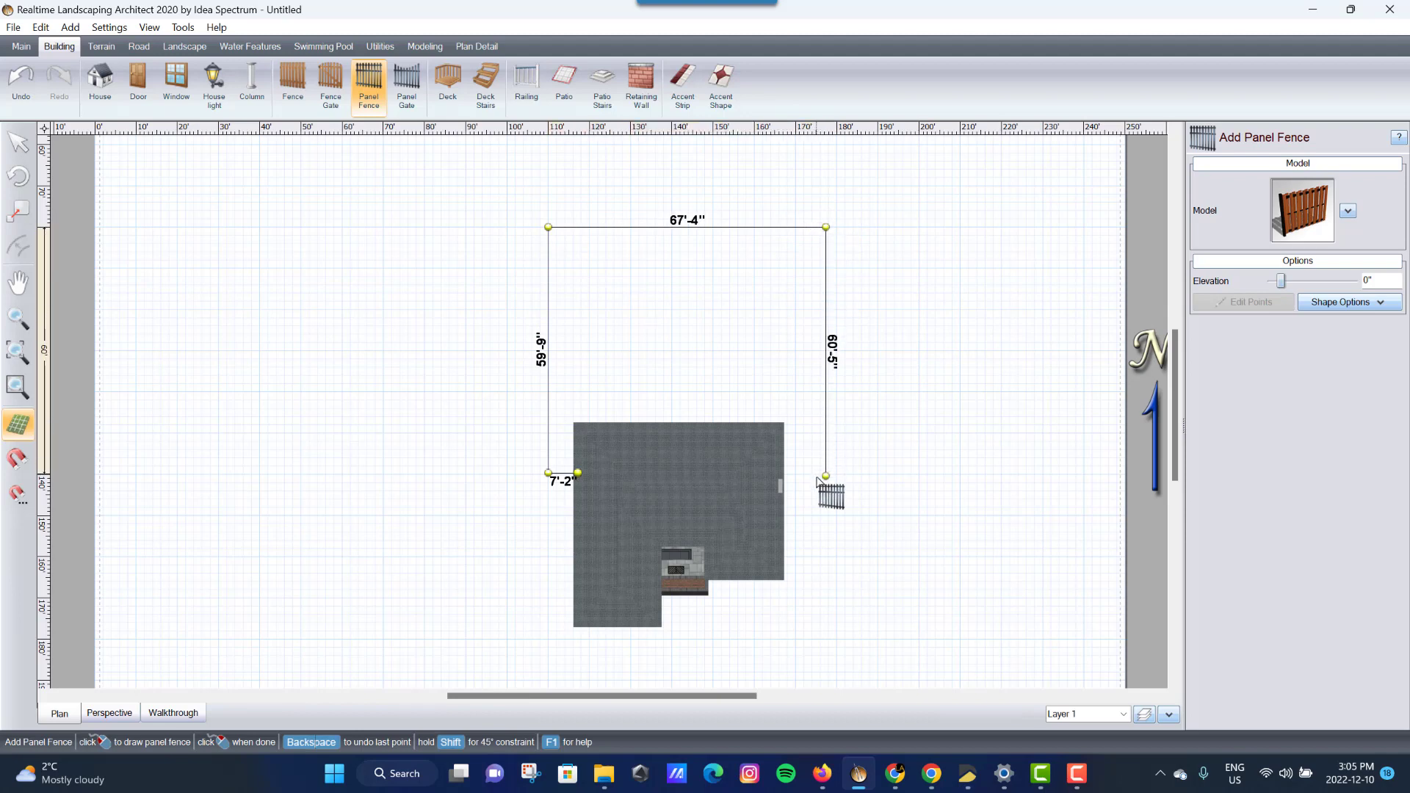
{"action": "left_click", "coordinate": [826, 476]}
{"action": "right_click", "coordinate": [776, 481]}
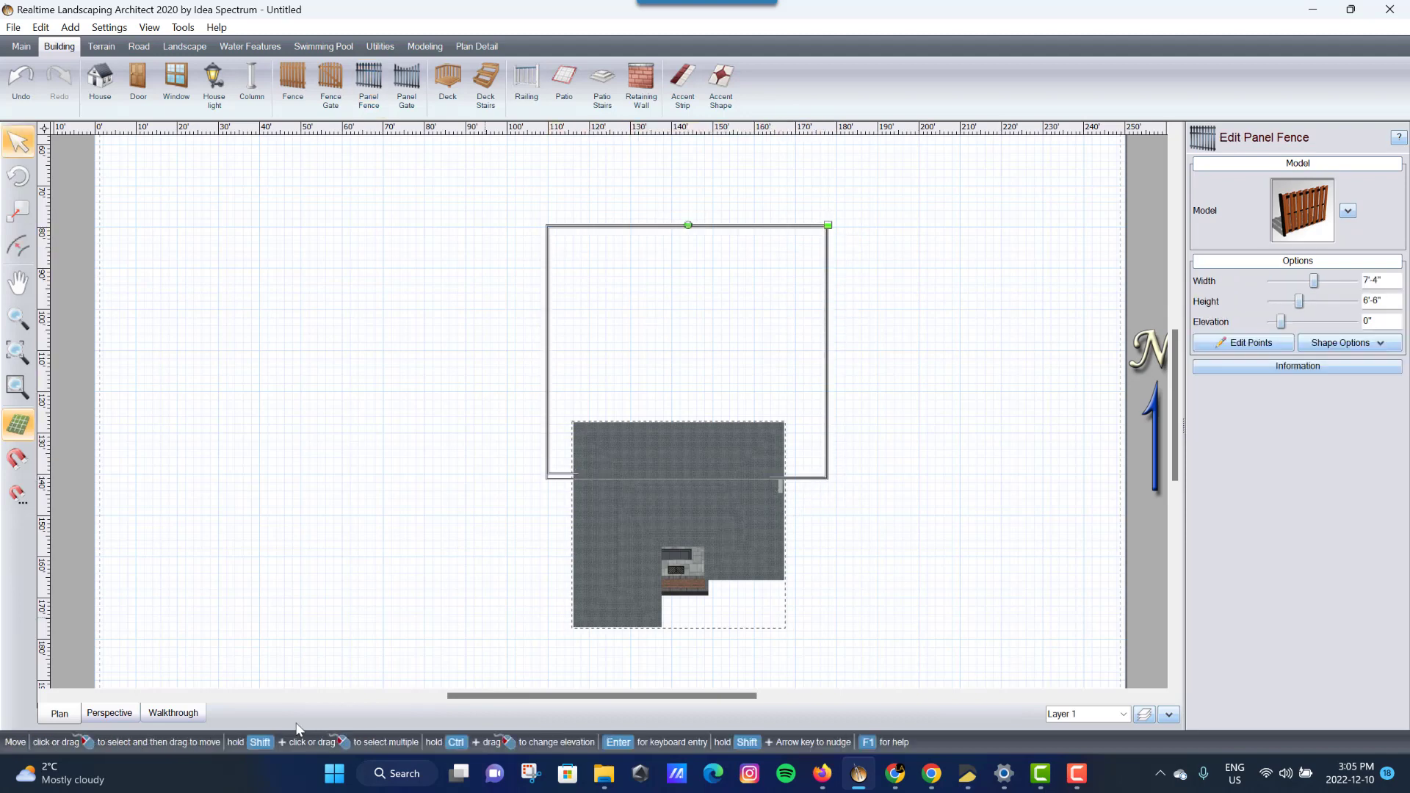
{"action": "left_click", "coordinate": [111, 714]}
{"action": "left_click_drag", "start_coordinate": [523, 621], "coordinate": [644, 586]}
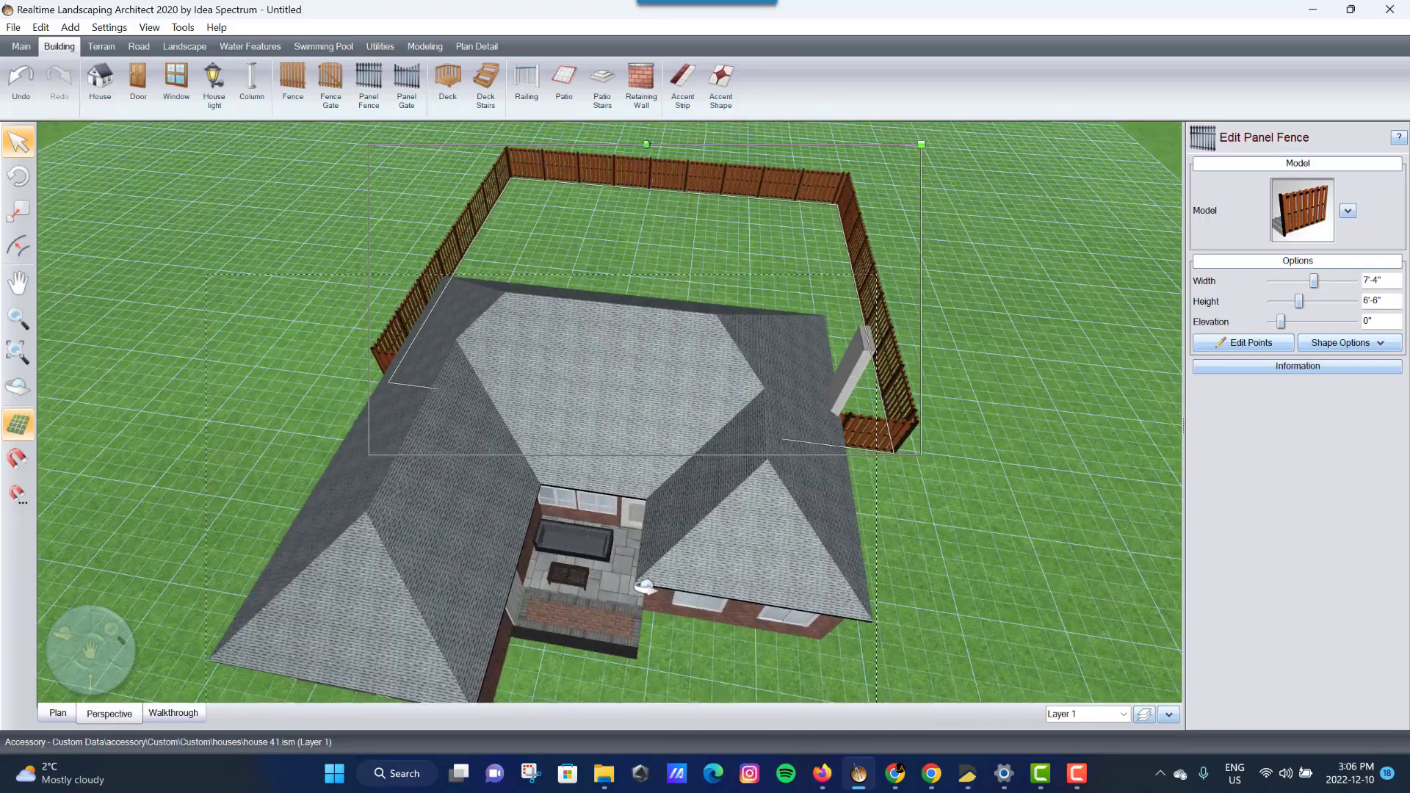
{"action": "left_click", "coordinate": [102, 47]}
- Place a terrain slope running from mid-yard to near the back fence
{"action": "left_click", "coordinate": [100, 78]}
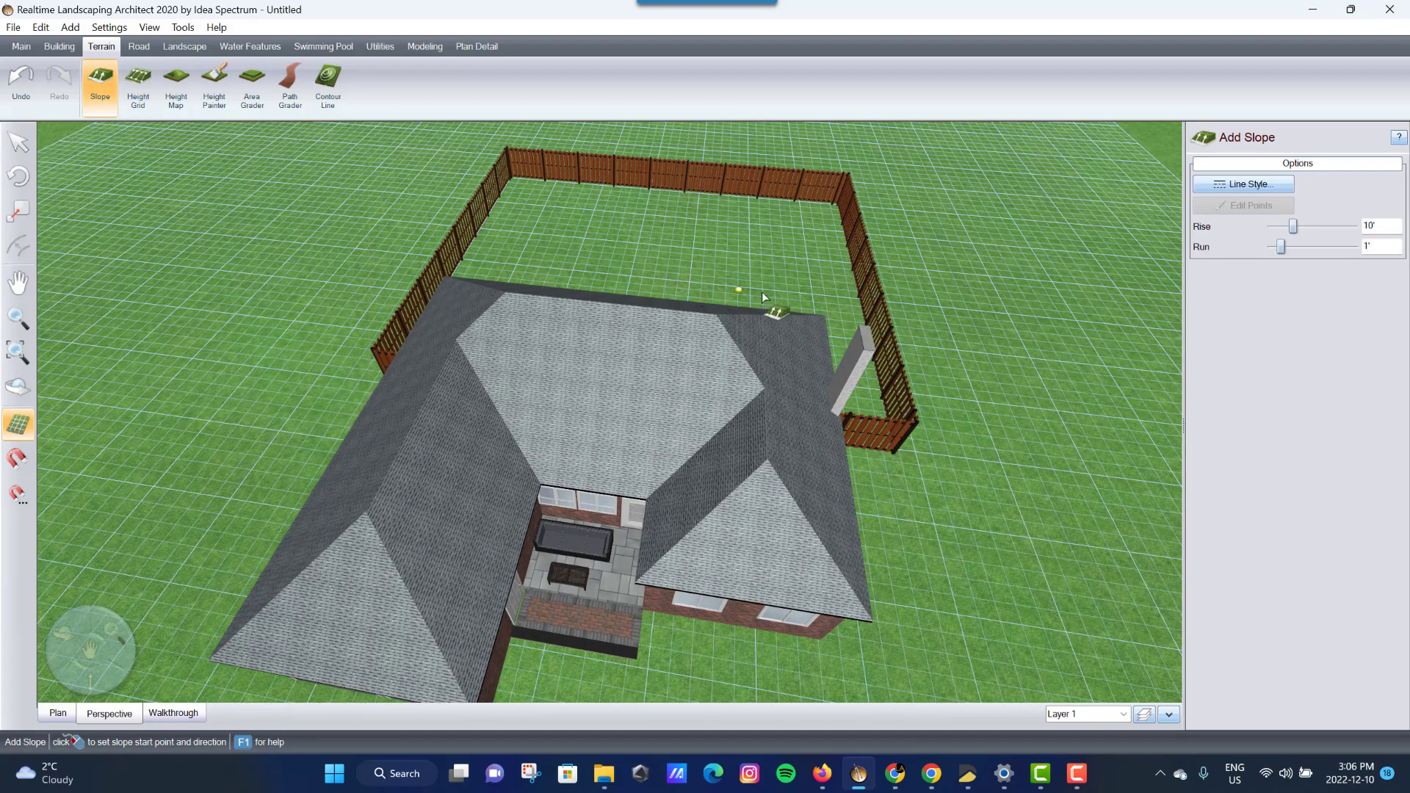
{"action": "middle_click_drag", "start_coordinate": [769, 295], "coordinate": [599, 269]}
{"action": "middle_click_drag", "start_coordinate": [880, 468], "coordinate": [595, 527]}
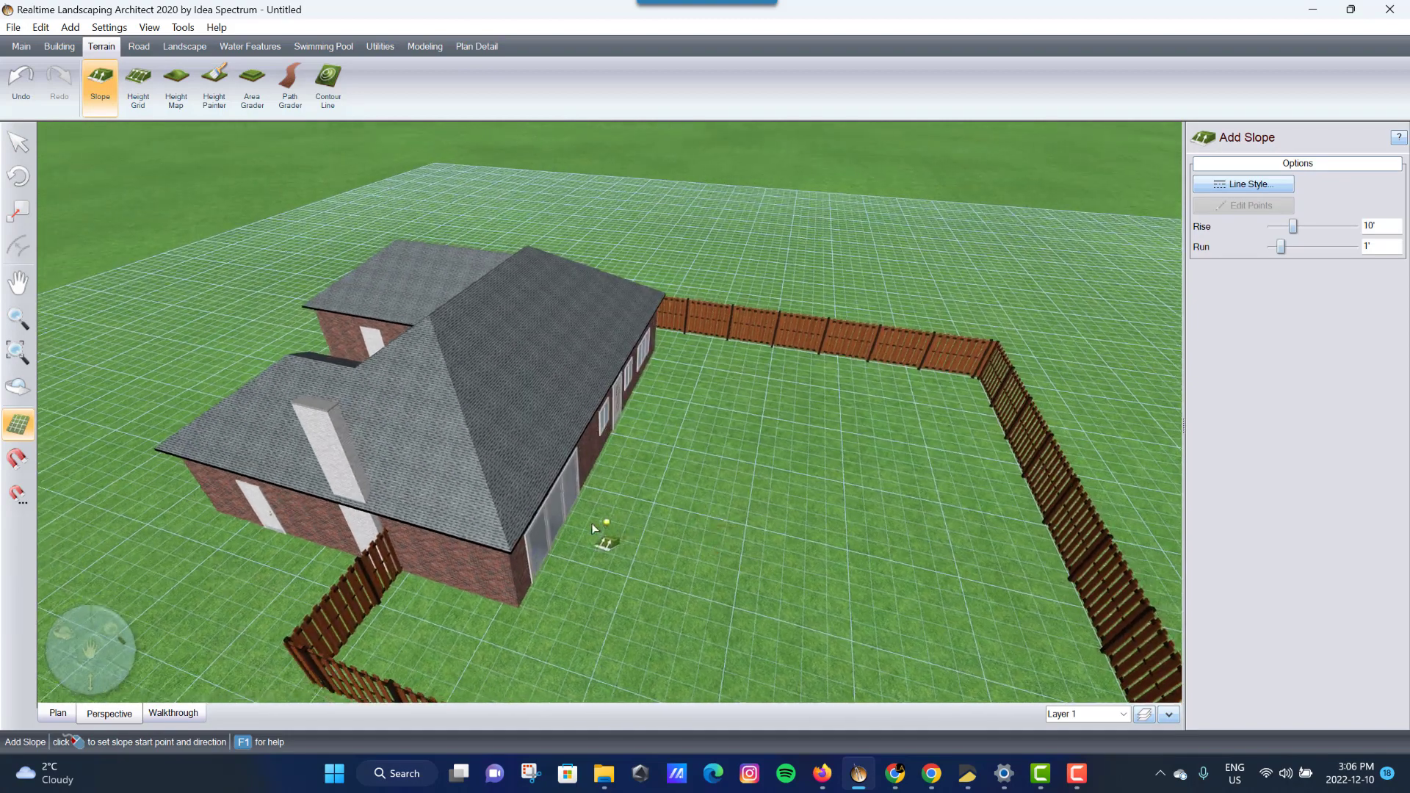
{"action": "left_click", "coordinate": [710, 550]}
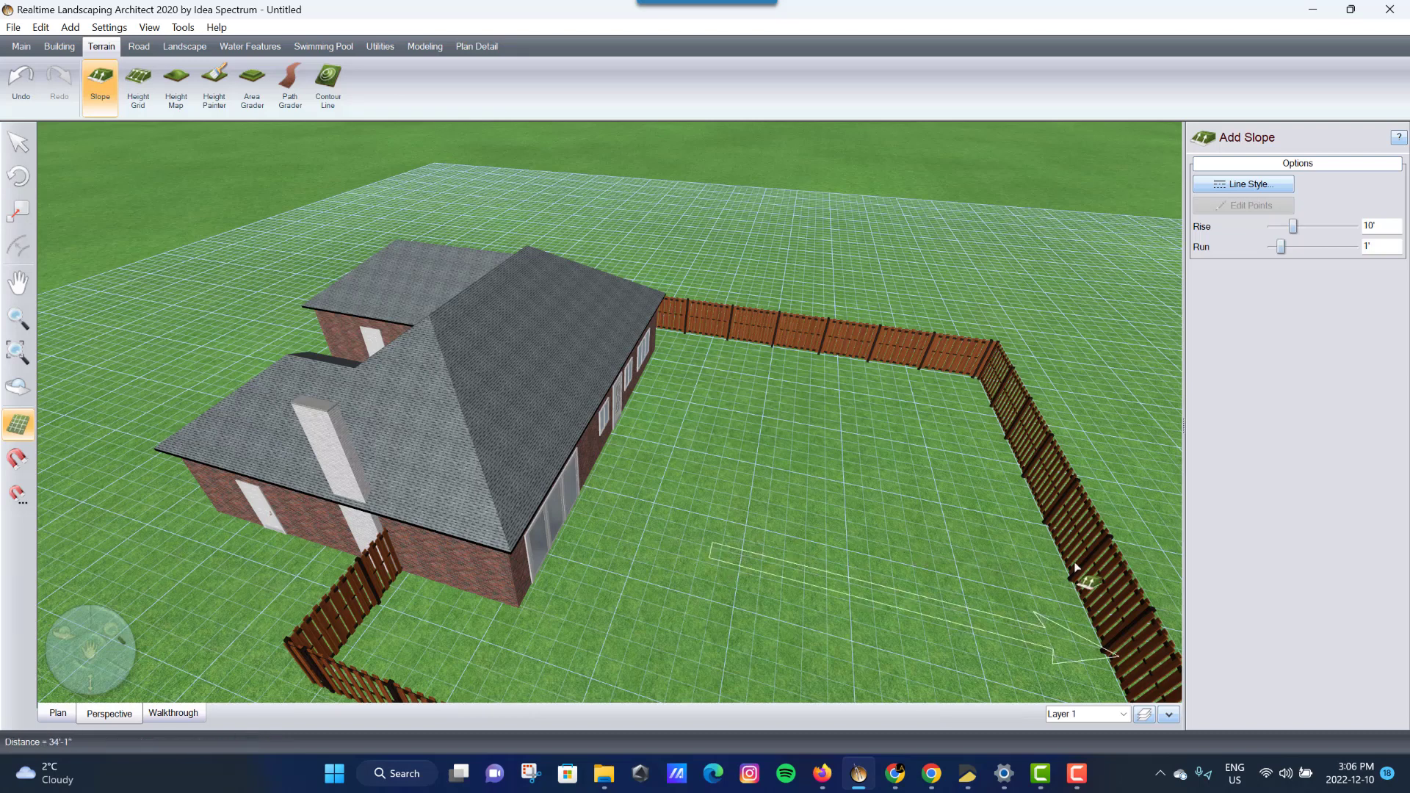
{"action": "left_click", "coordinate": [1122, 575]}
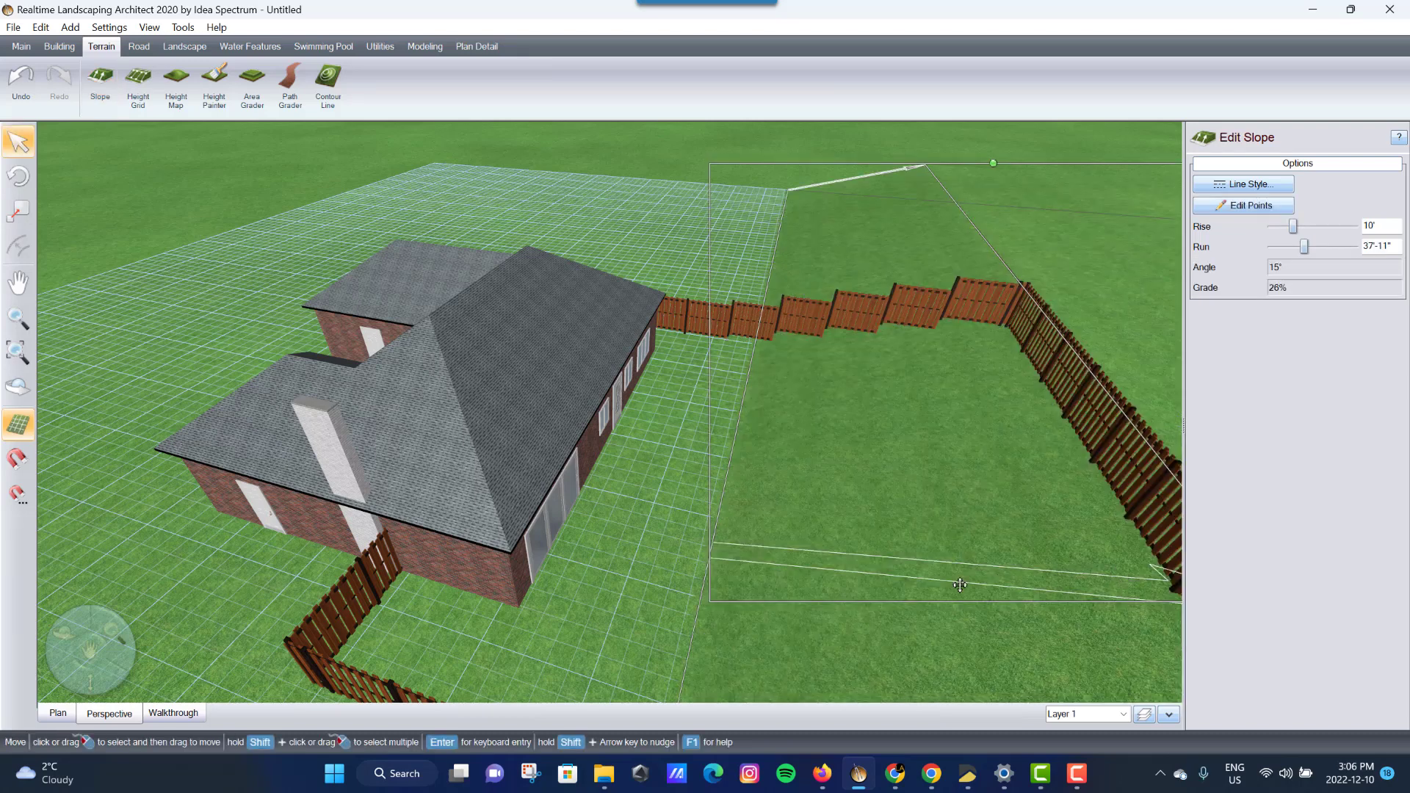
{"action": "middle_click_drag", "start_coordinate": [929, 579], "coordinate": [615, 459]}
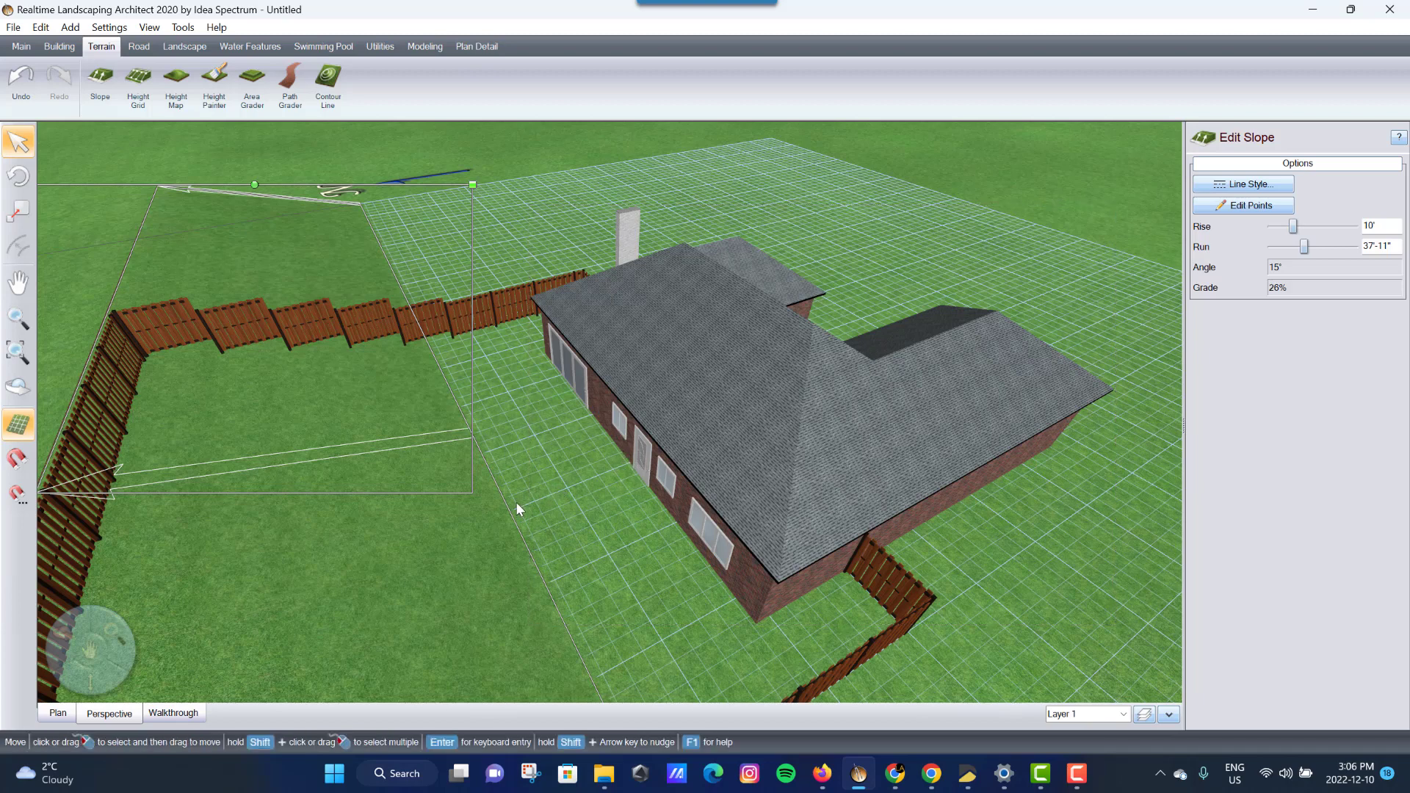
{"action": "middle_click_drag", "start_coordinate": [590, 517], "coordinate": [510, 500]}
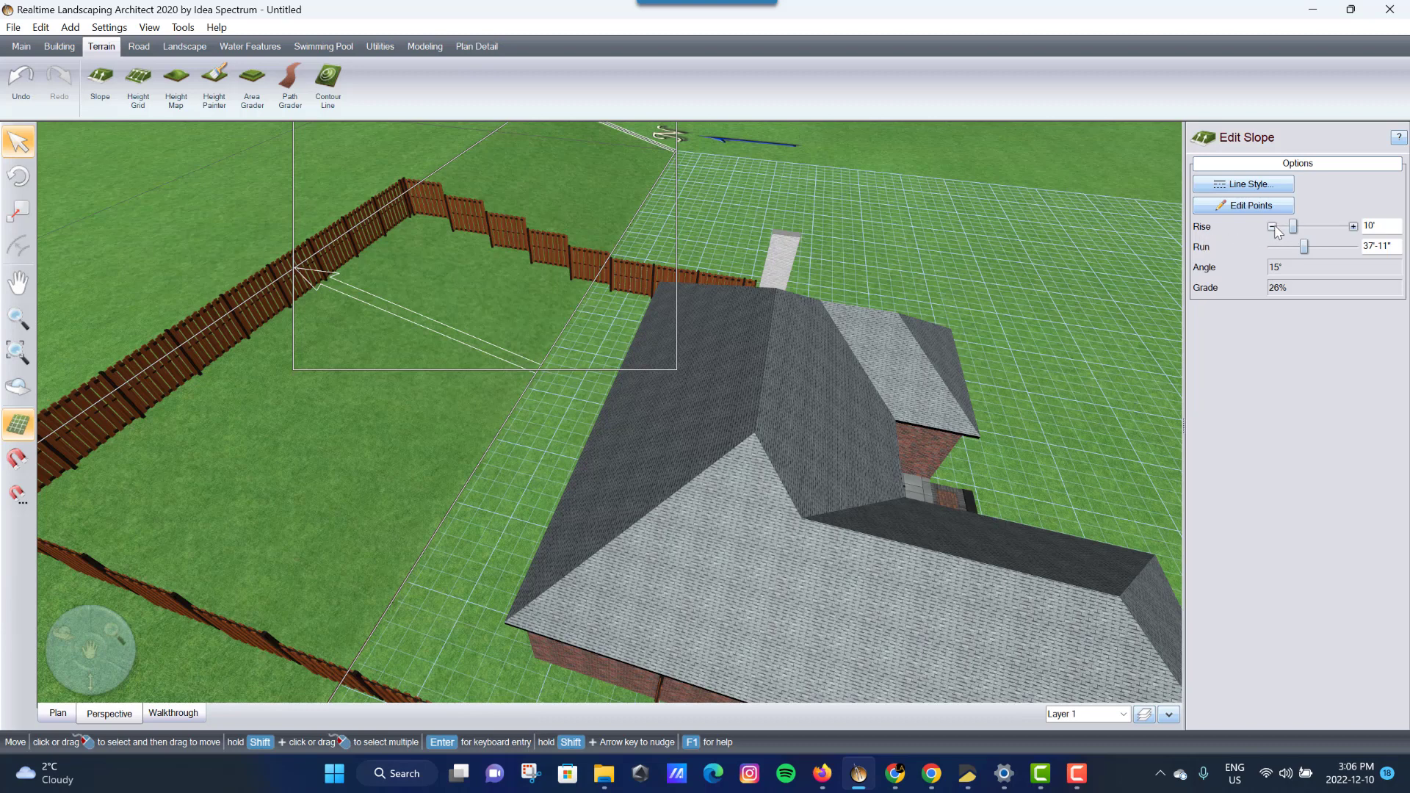
- Set the slope's rise to 5' over its 37'-11" run, about 13% grade
{"action": "left_click_drag", "start_coordinate": [1273, 227], "coordinate": [1273, 227]}
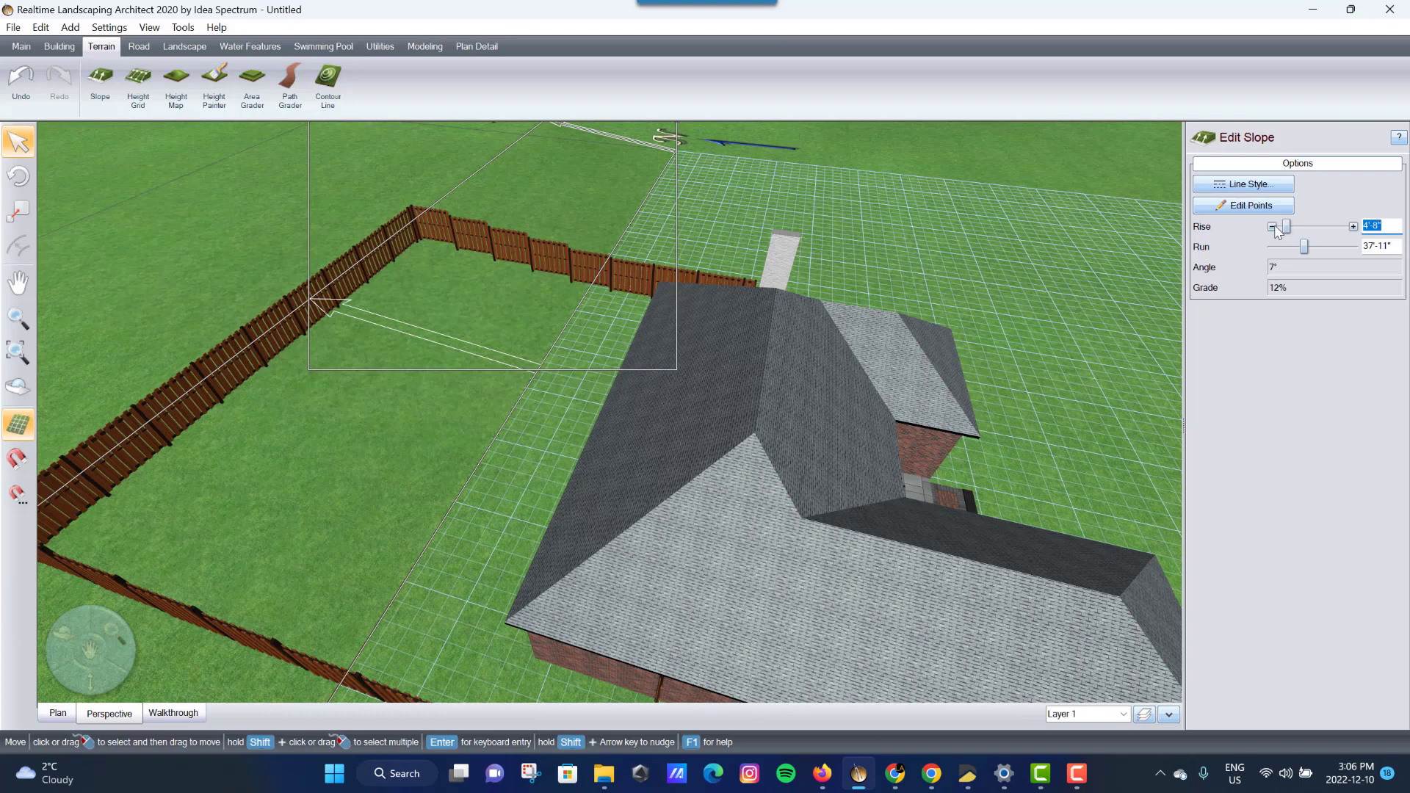
{"action": "left_click", "coordinate": [1353, 227]}
{"action": "left_click", "coordinate": [1354, 227]}
{"action": "middle_click_drag", "start_coordinate": [870, 320], "coordinate": [830, 180]}
{"action": "scroll", "coordinate": [721, 296], "scroll_direction": "up", "scroll_amount": 3}
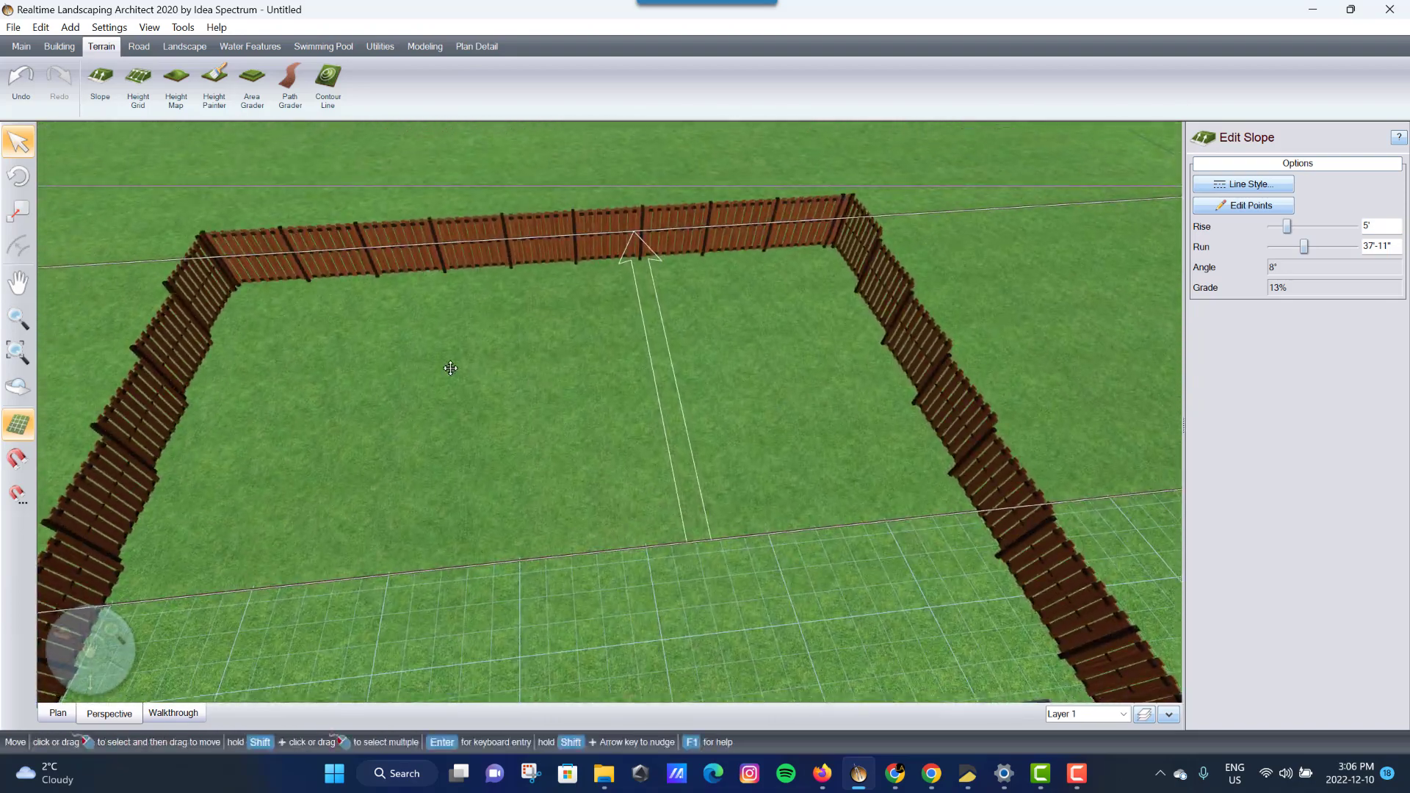
{"action": "middle_click_drag", "start_coordinate": [451, 368], "coordinate": [566, 367]}
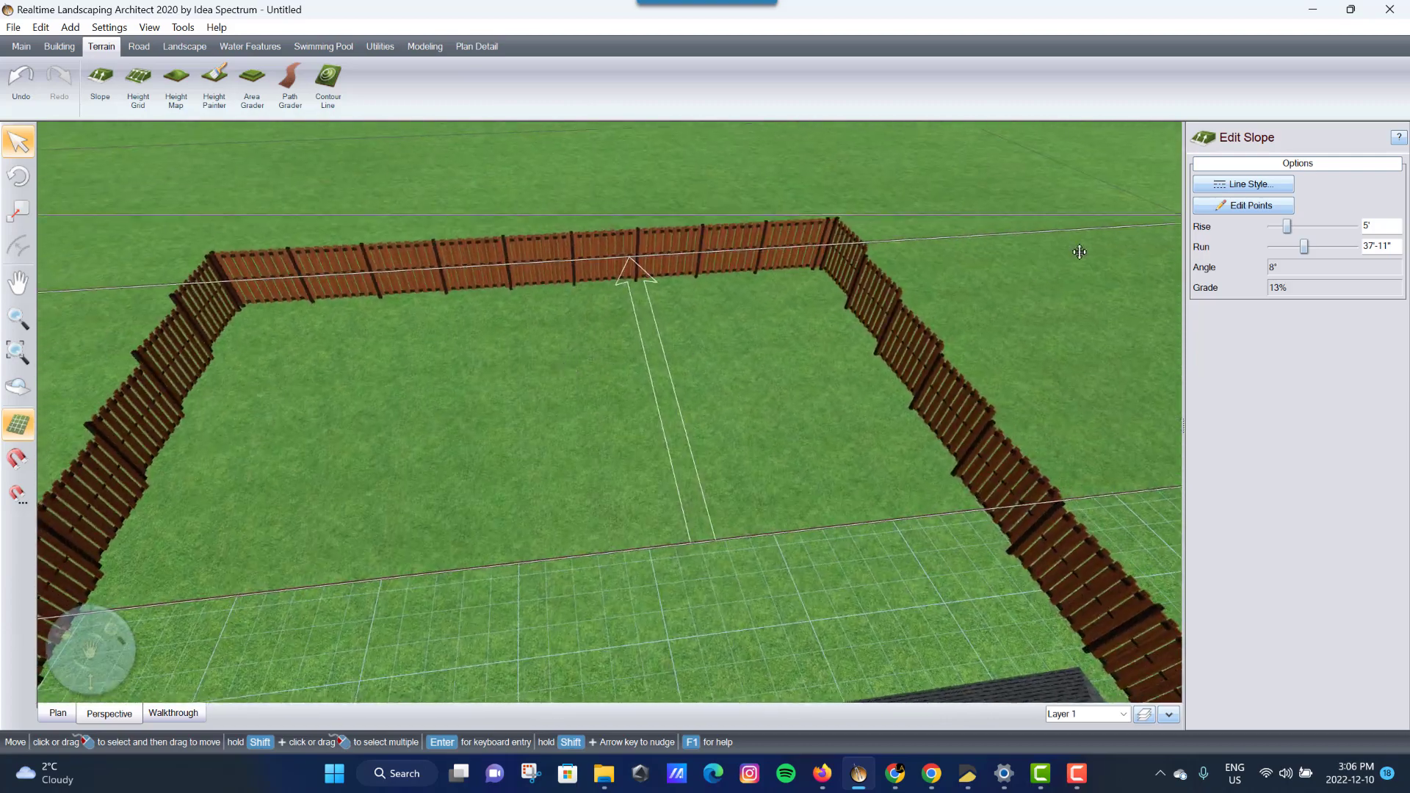
- Move the slope's end point toward the back fence corner using Edit Points
{"action": "left_click", "coordinate": [1262, 208]}
{"action": "scroll", "coordinate": [633, 368], "scroll_direction": "down", "scroll_amount": 5}
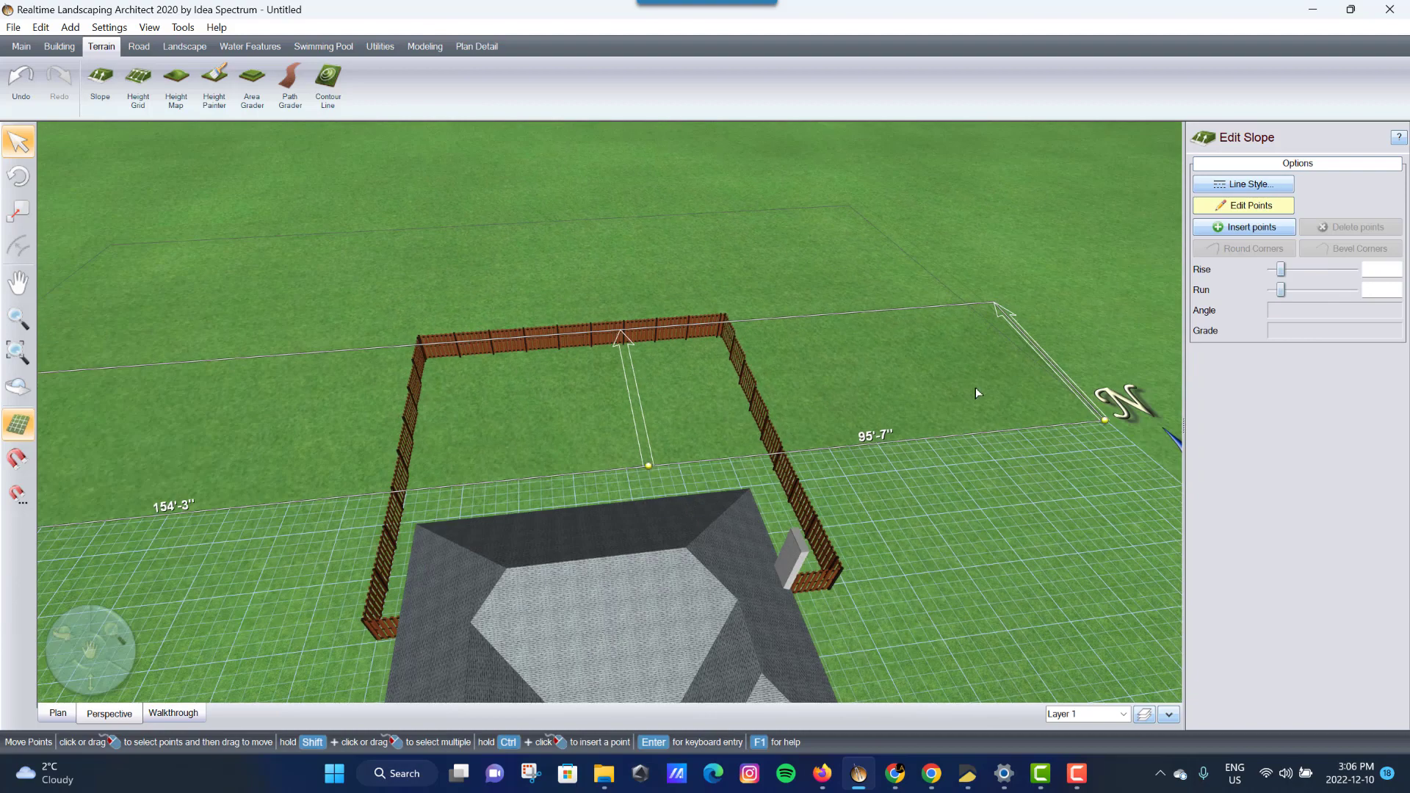
{"action": "left_click_drag", "start_coordinate": [1111, 422], "coordinate": [1076, 422]}
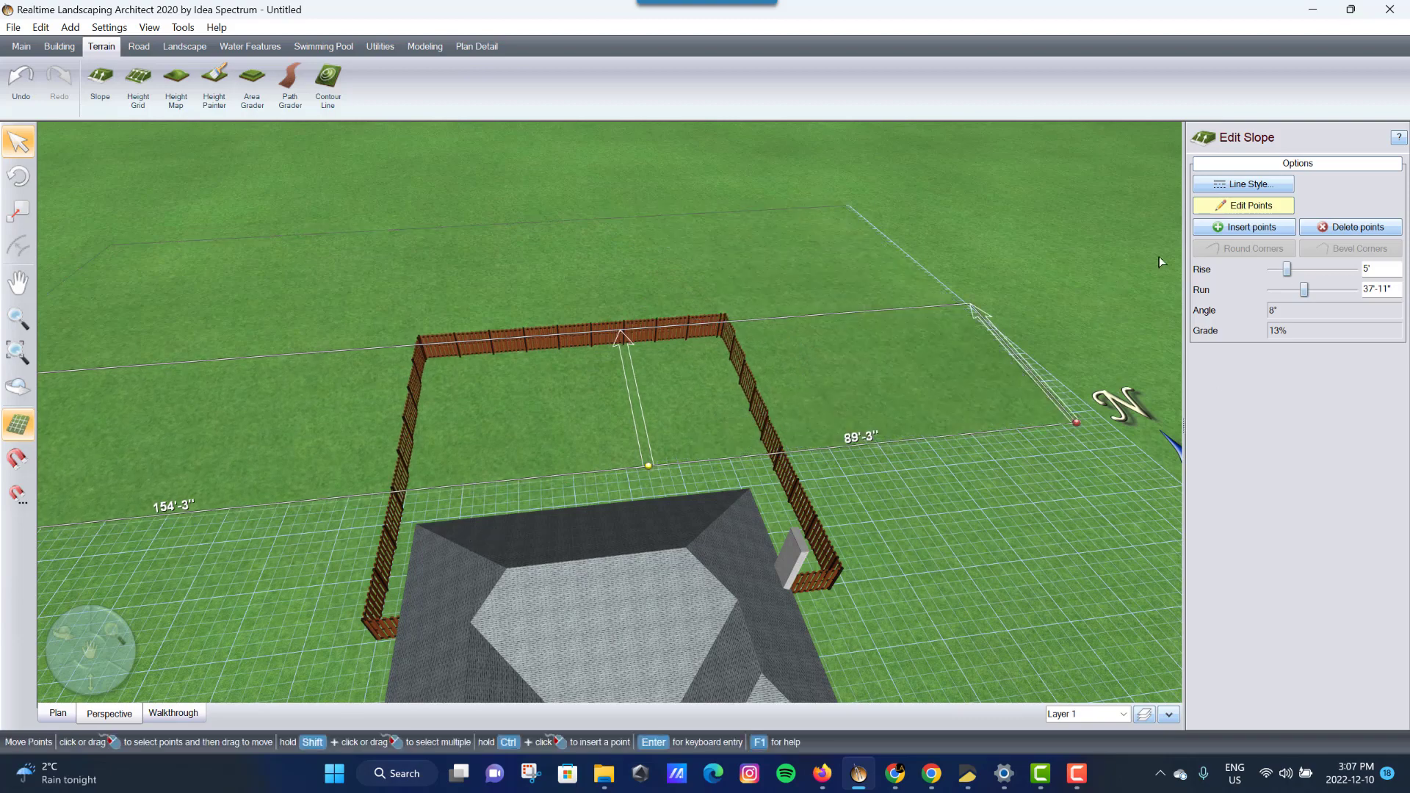
{"action": "left_click", "coordinate": [1222, 208]}
{"action": "scroll", "coordinate": [561, 355], "scroll_direction": "up", "scroll_amount": 5}
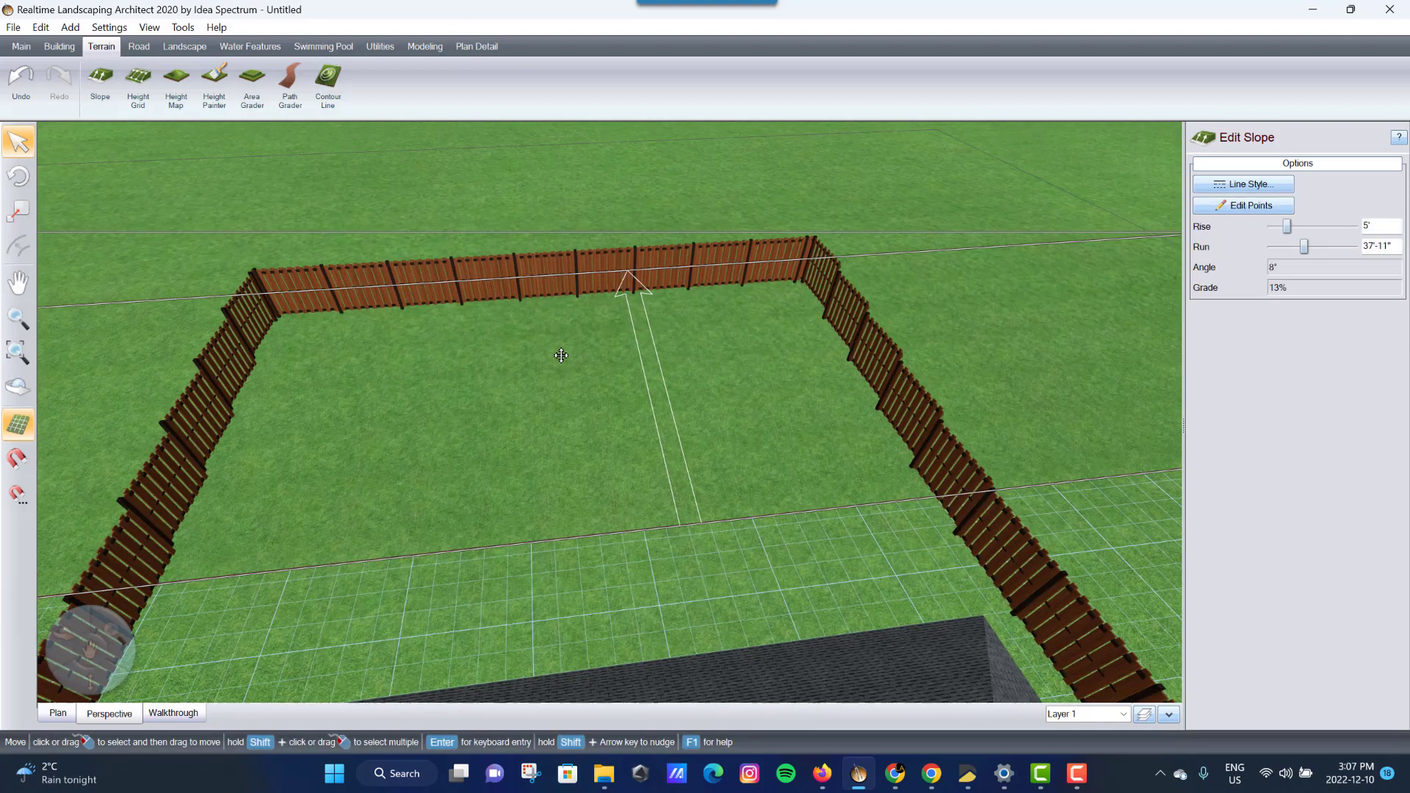
{"action": "middle_click_drag", "start_coordinate": [277, 517], "coordinate": [205, 524]}
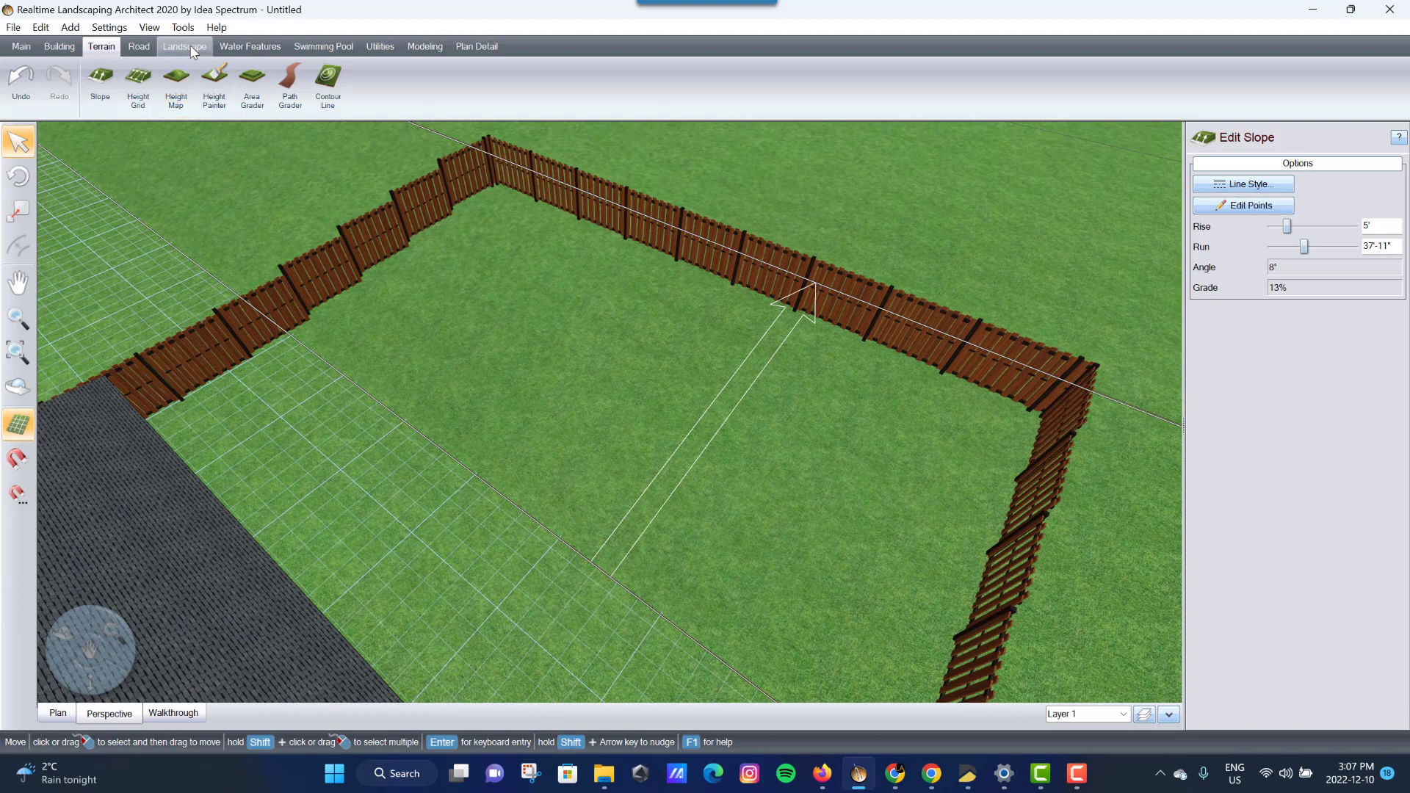
{"action": "left_click", "coordinate": [306, 49]}
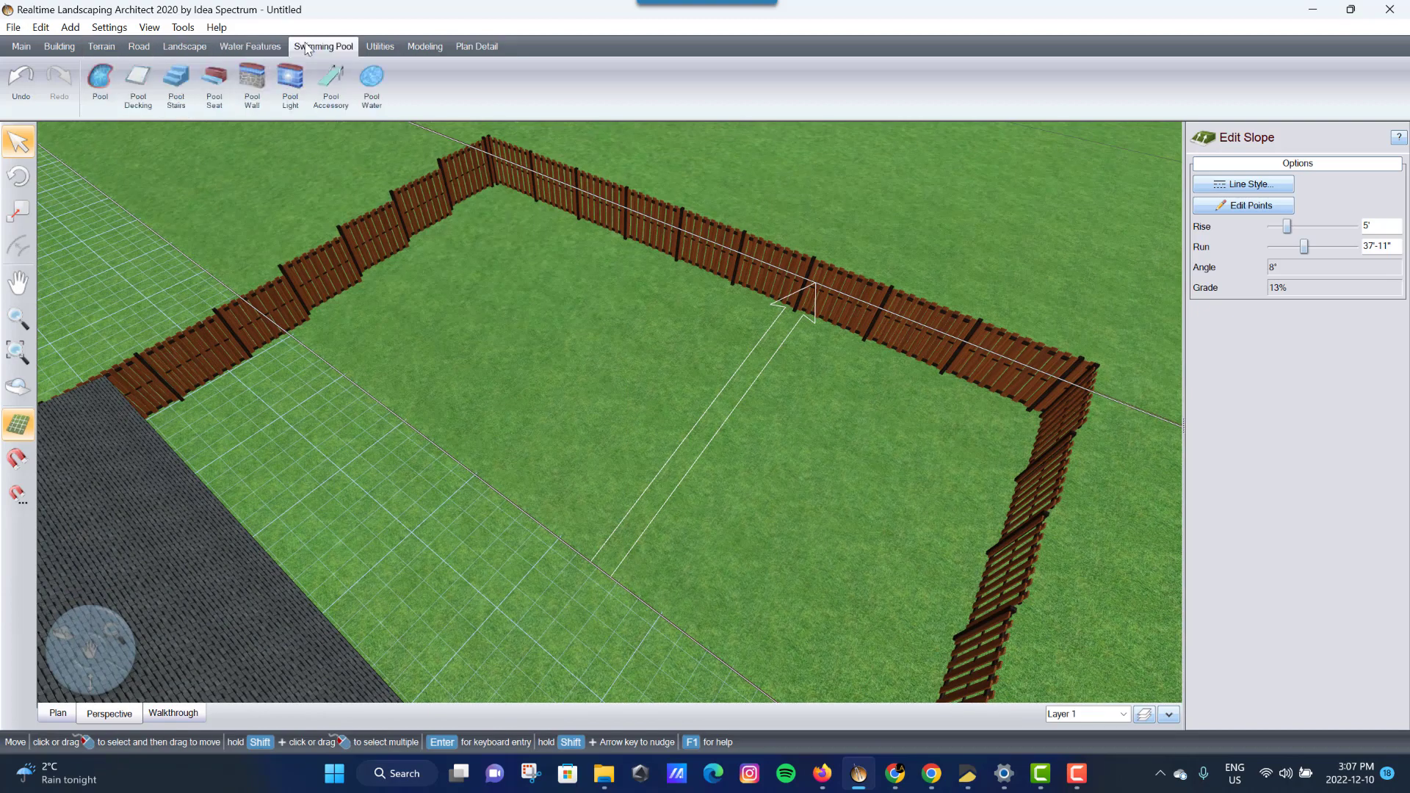
{"action": "left_click", "coordinate": [59, 47]}
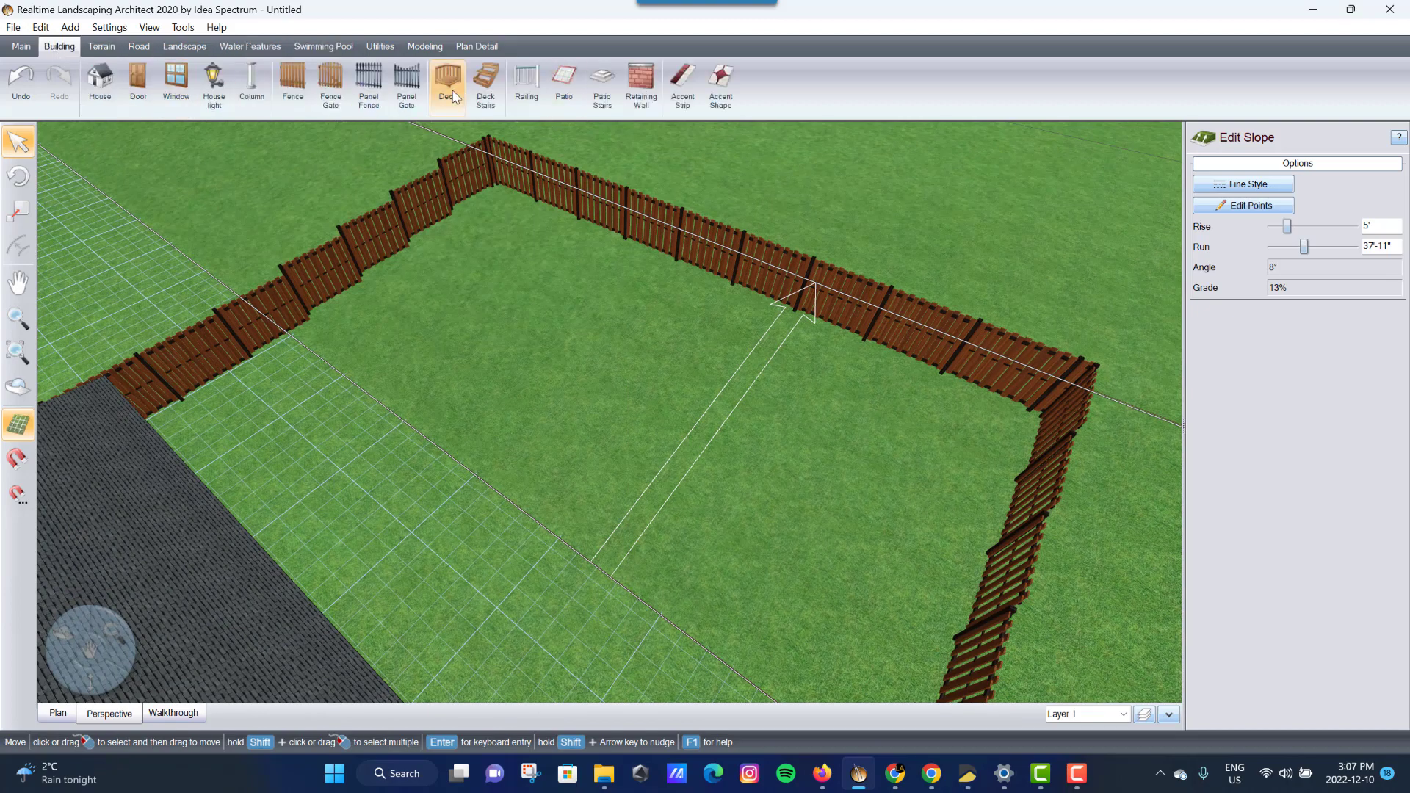
- Draw a three-sided retaining wall with a 24'1" first side and a 43' back side
{"action": "left_click", "coordinate": [641, 86]}
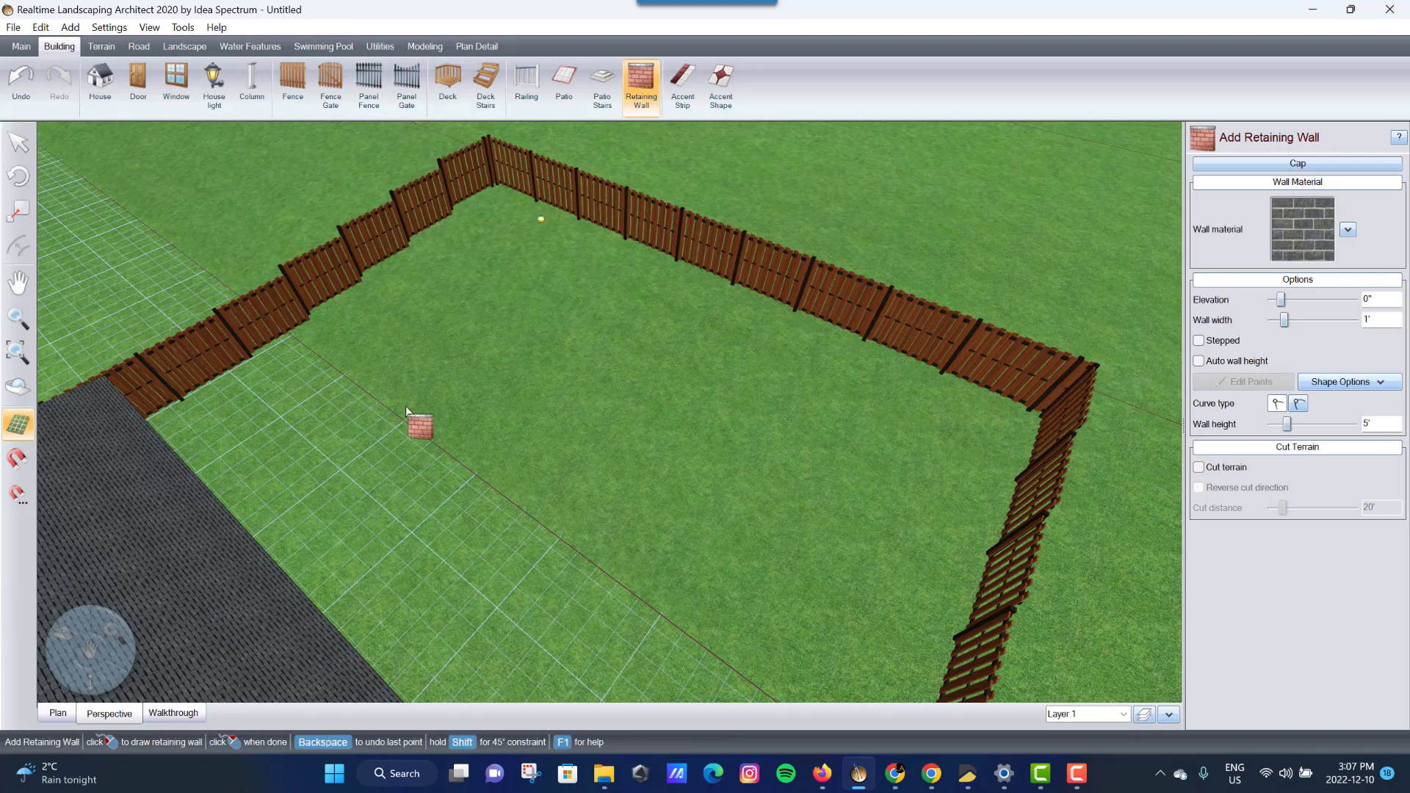
{"action": "left_click", "coordinate": [347, 420]}
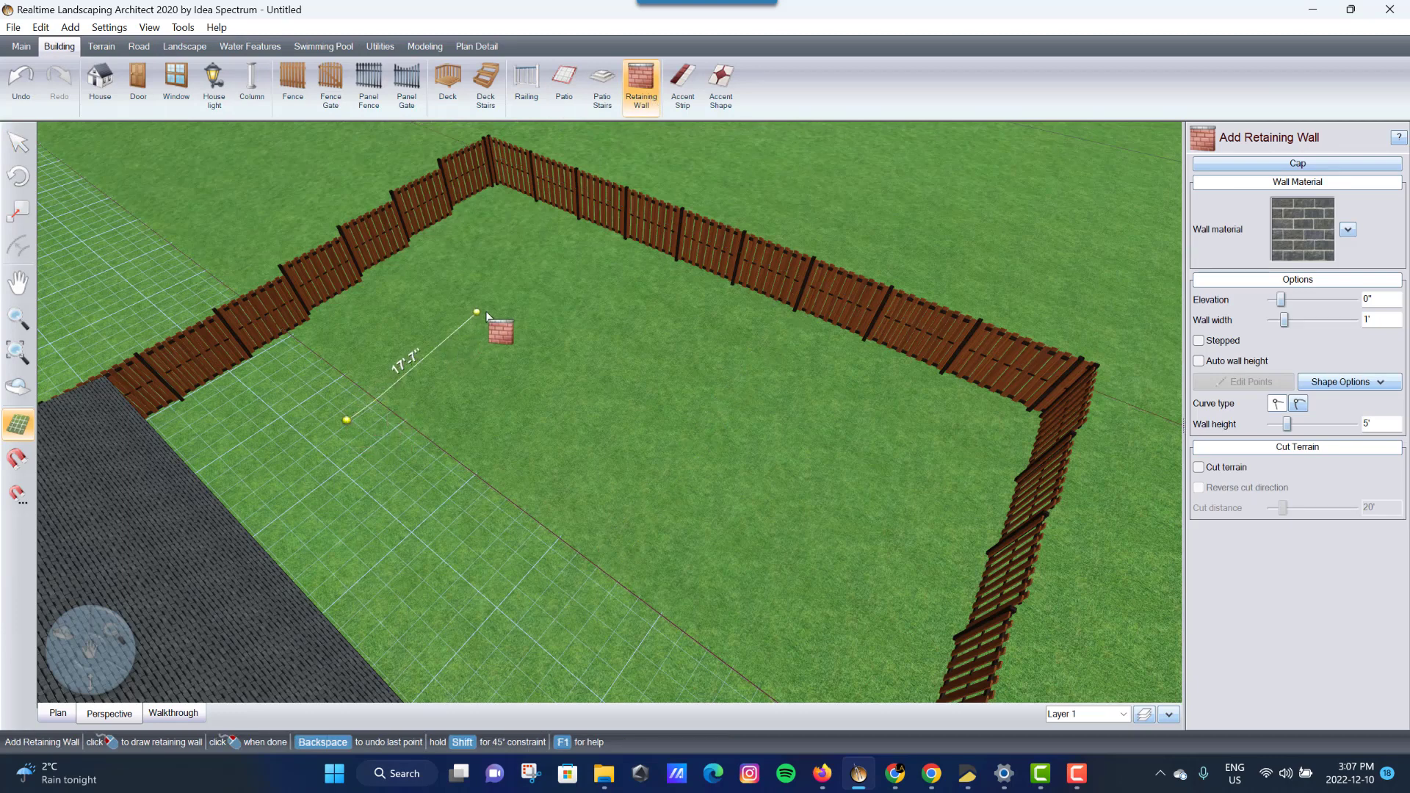
{"action": "left_click", "coordinate": [527, 284]}
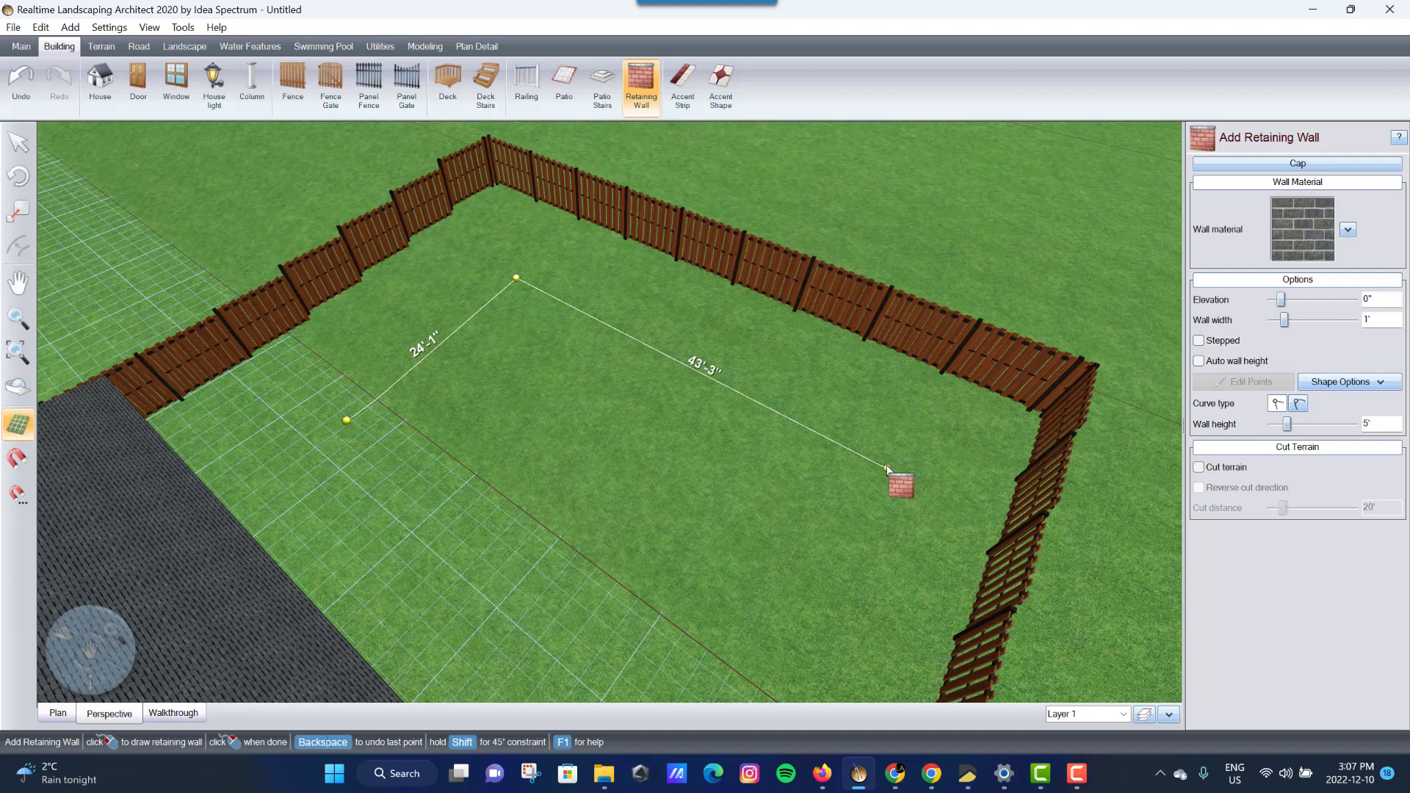
{"action": "left_click", "coordinate": [883, 467]}
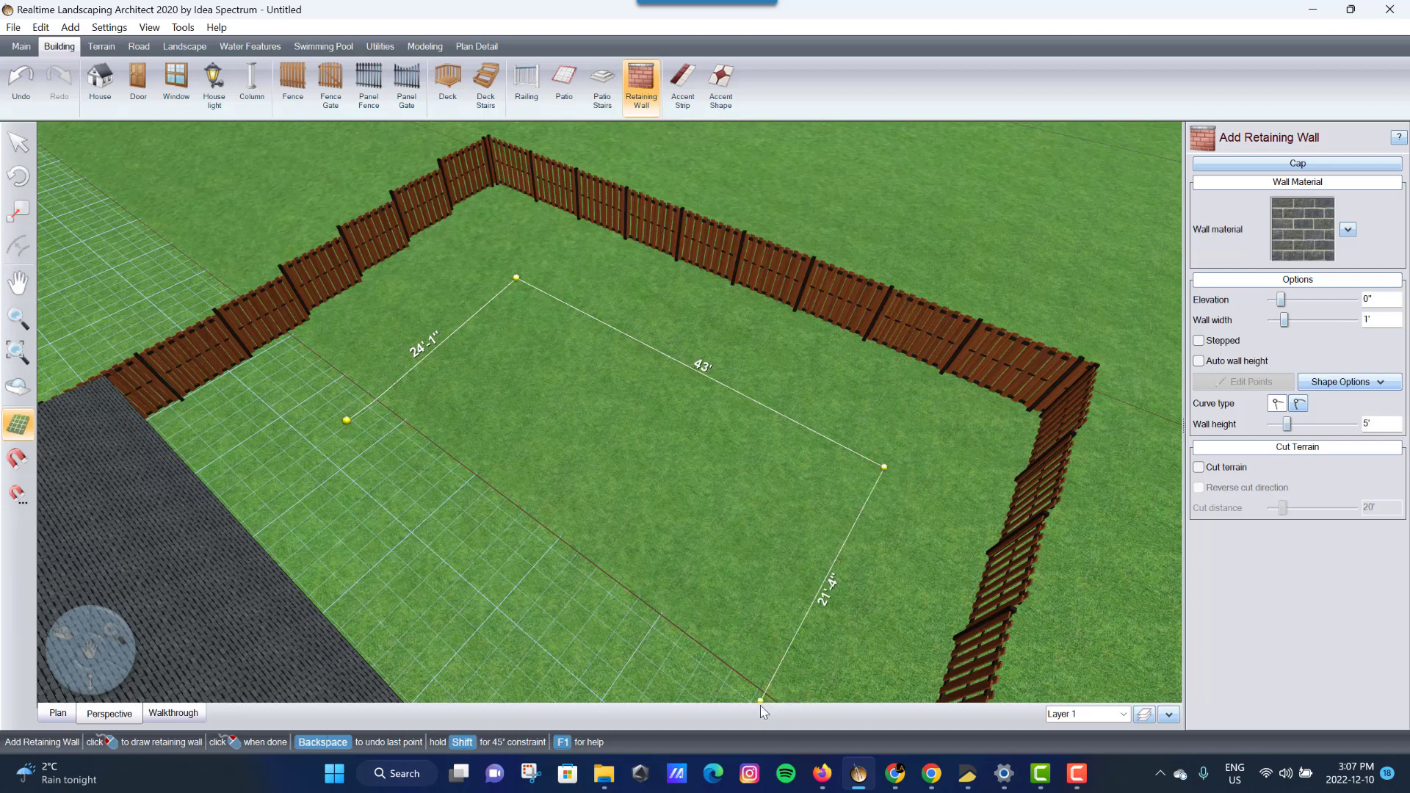
{"action": "middle_click_drag", "start_coordinate": [760, 665], "coordinate": [709, 628]}
{"action": "left_click", "coordinate": [708, 628]}
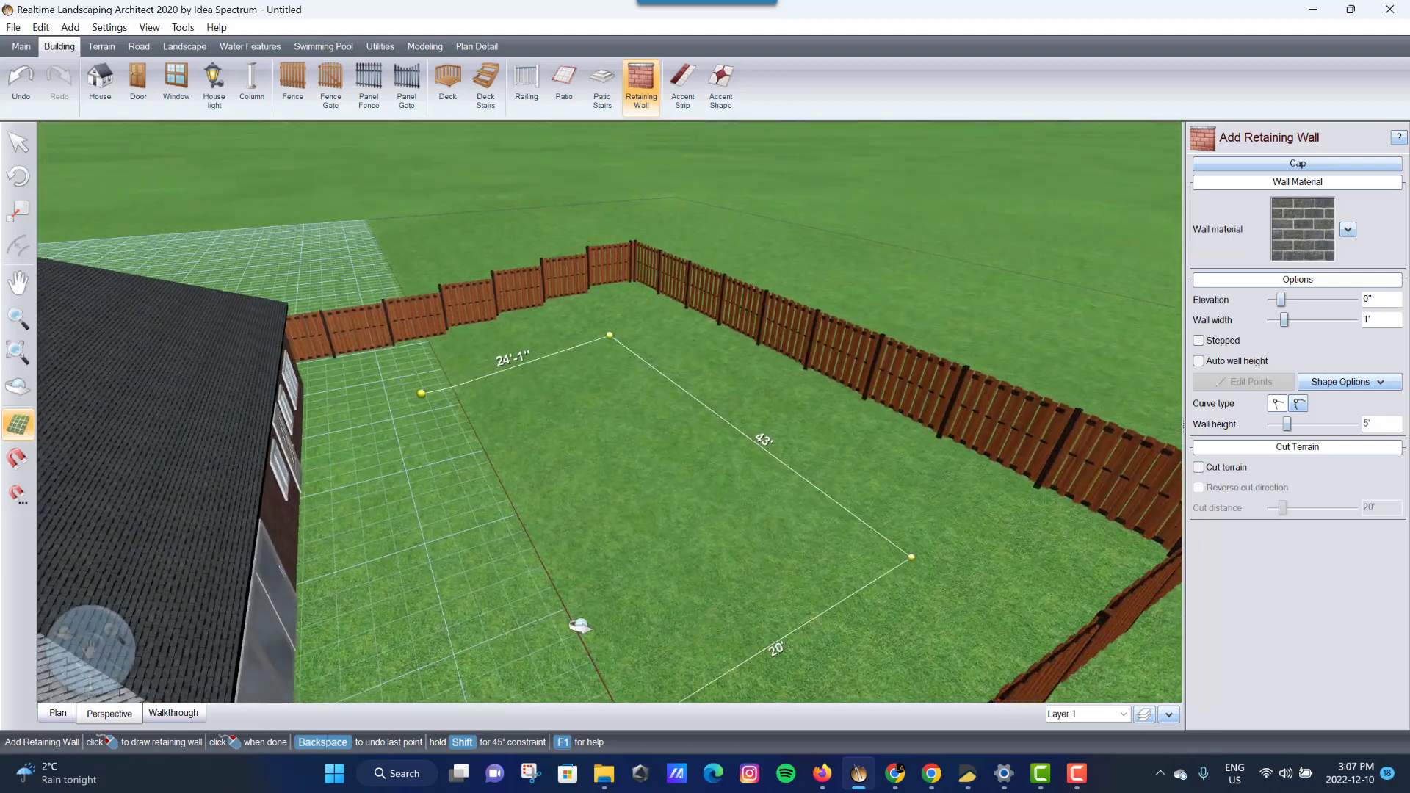
{"action": "middle_click_drag", "start_coordinate": [582, 627], "coordinate": [455, 650]}
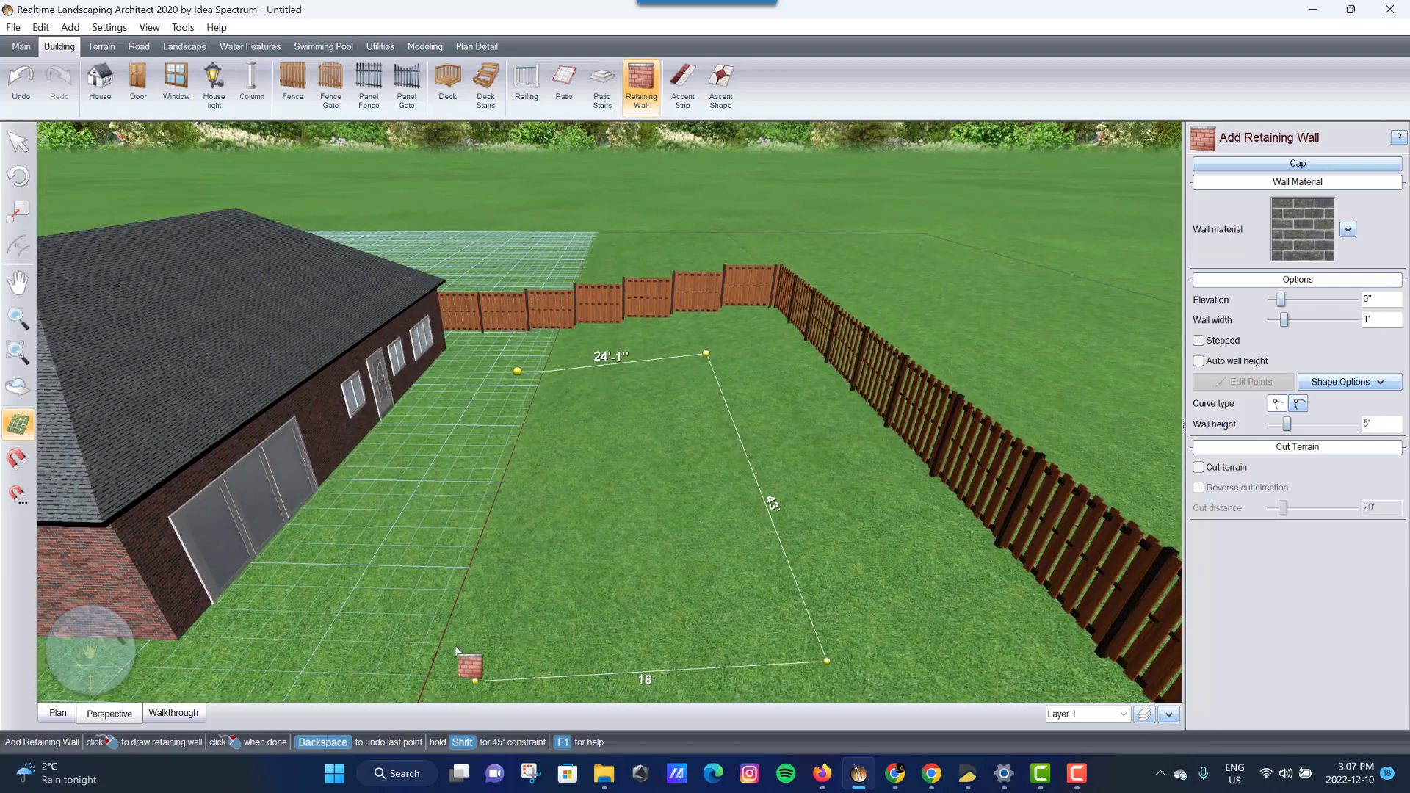
{"action": "right_click", "coordinate": [380, 659]}
{"action": "middle_click_drag", "start_coordinate": [503, 676], "coordinate": [614, 698]}
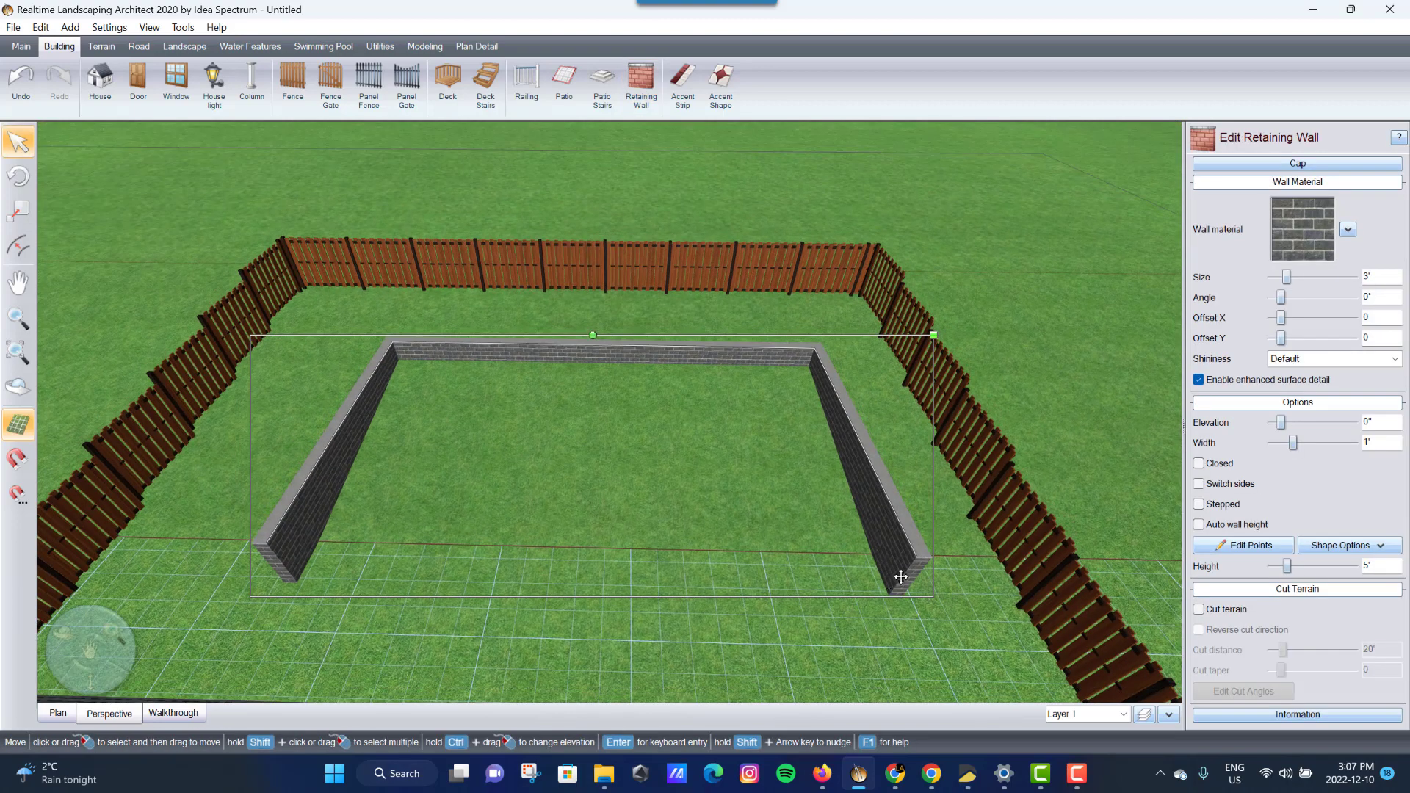
- Try shortening the wall's right side with point editing, then undo it
{"action": "left_click", "coordinate": [1251, 547]}
{"action": "left_click_drag", "start_coordinate": [915, 558], "coordinate": [861, 572]}
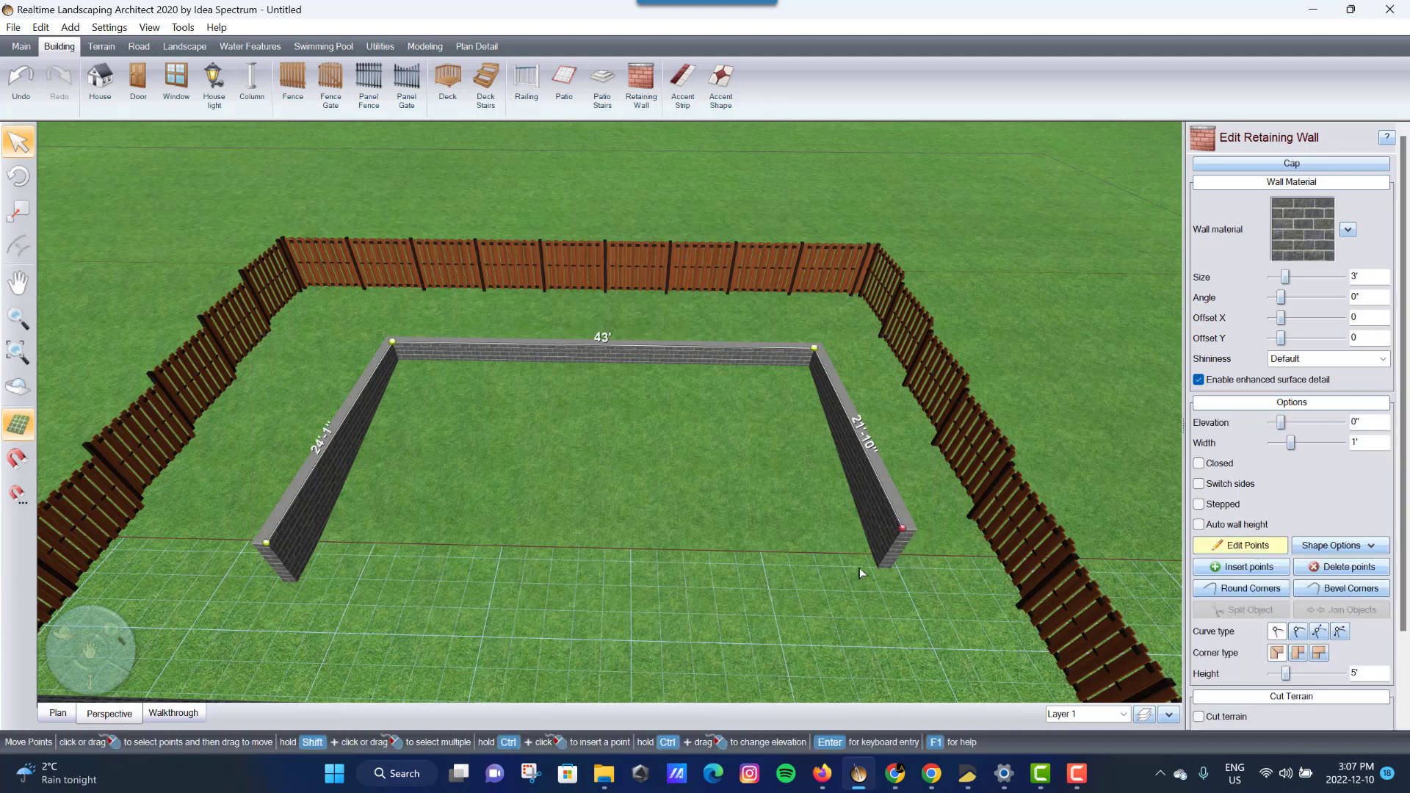
{"action": "left_click", "coordinate": [1216, 547]}
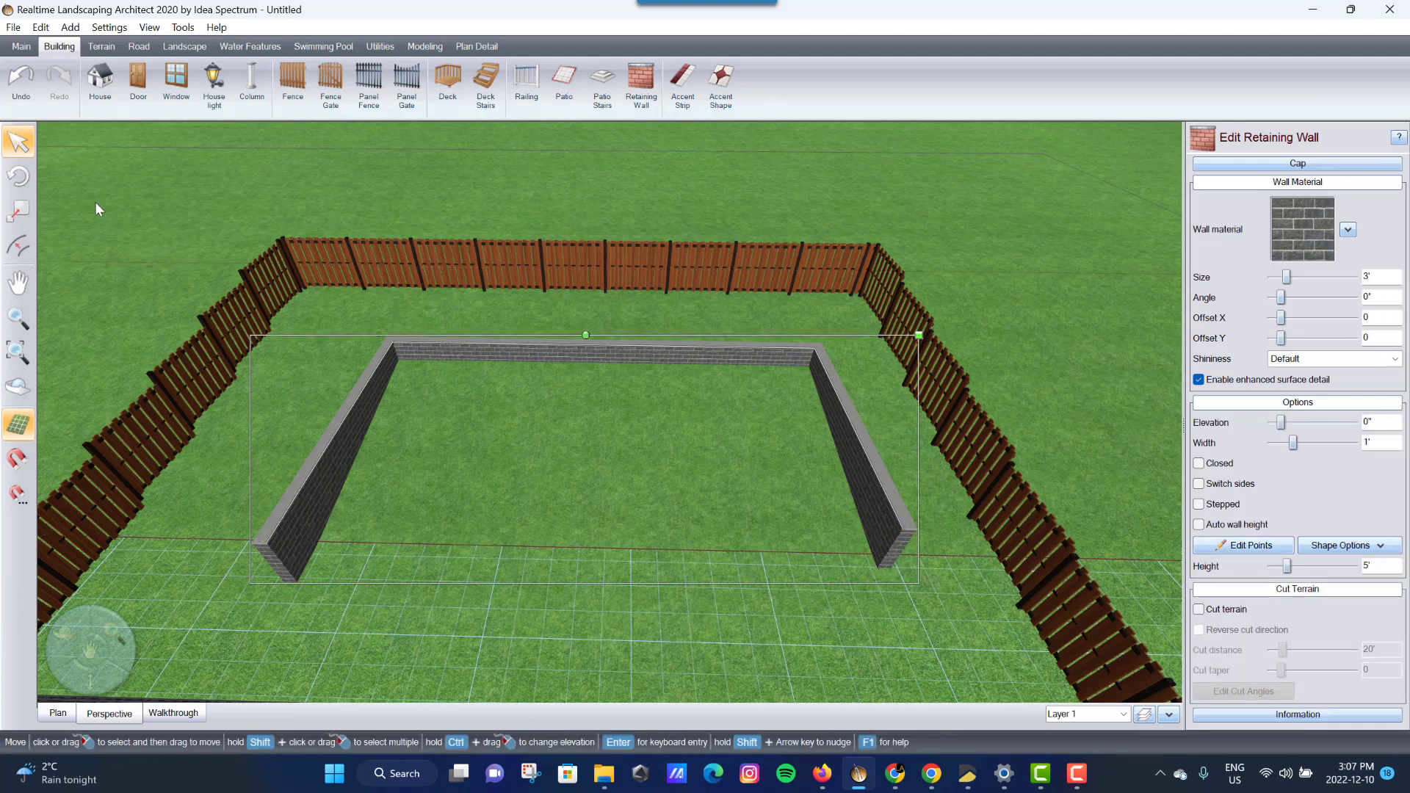
{"action": "left_click", "coordinate": [22, 93]}
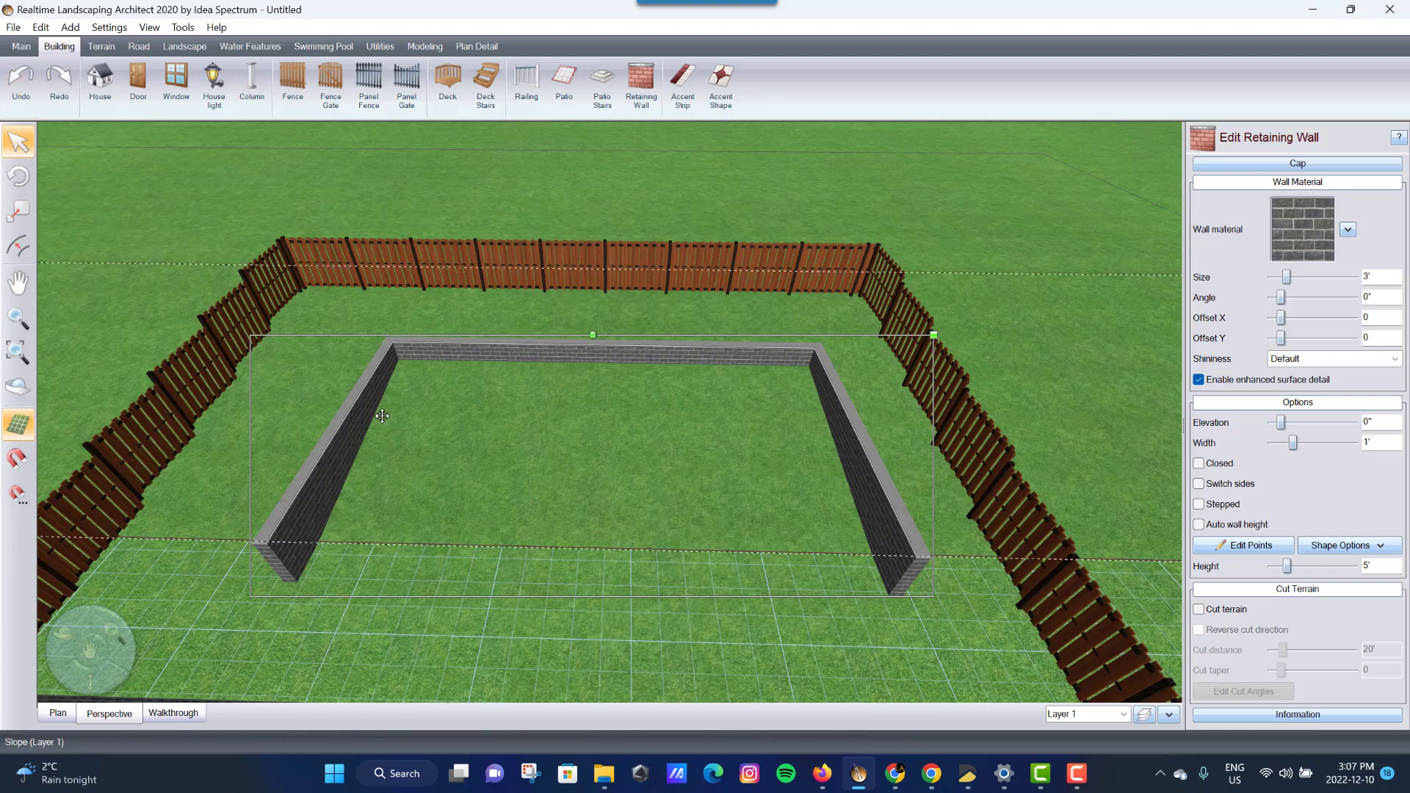
{"action": "scroll", "coordinate": [407, 444], "scroll_direction": "up", "scroll_amount": 3}
{"action": "middle_click_drag", "start_coordinate": [386, 543], "coordinate": [444, 545]}
{"action": "scroll", "coordinate": [474, 413], "scroll_direction": "down", "scroll_amount": 3}
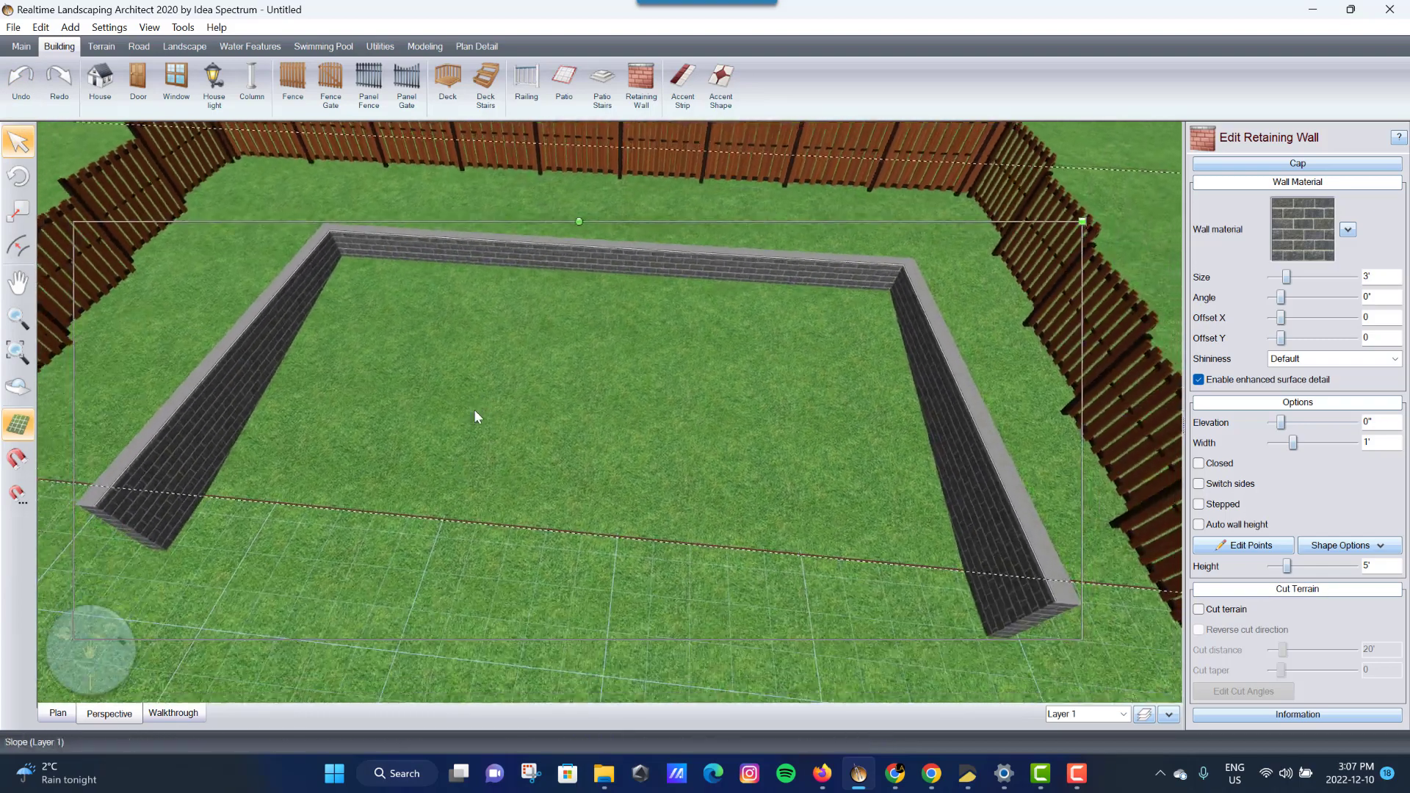
{"action": "middle_click_drag", "start_coordinate": [732, 474], "coordinate": [760, 475]}
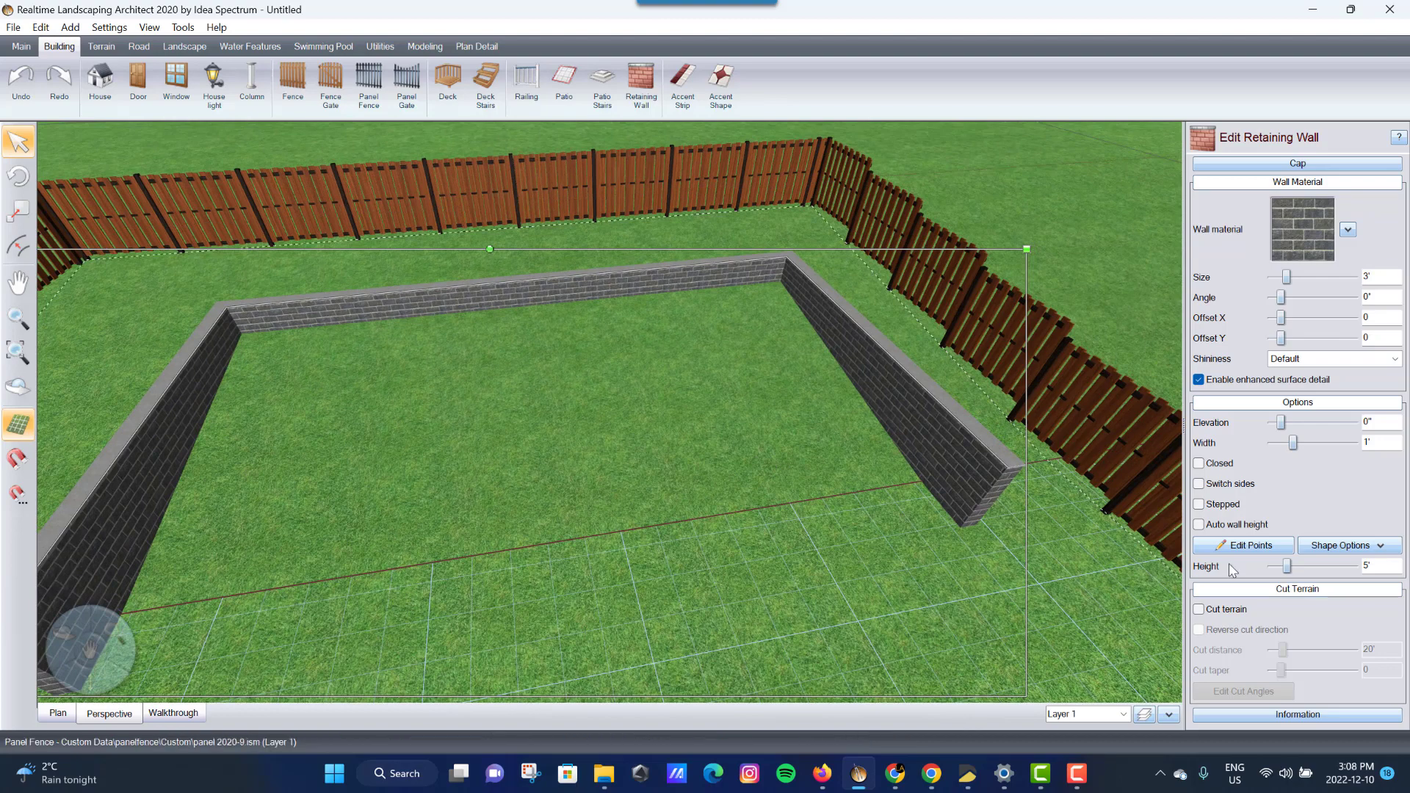
- Lower the retaining wall's height from 5' to 2'11"
{"action": "left_click", "coordinate": [1271, 566]}
{"action": "left_click", "coordinate": [1271, 566]}
{"action": "left_click", "coordinate": [1271, 566]}
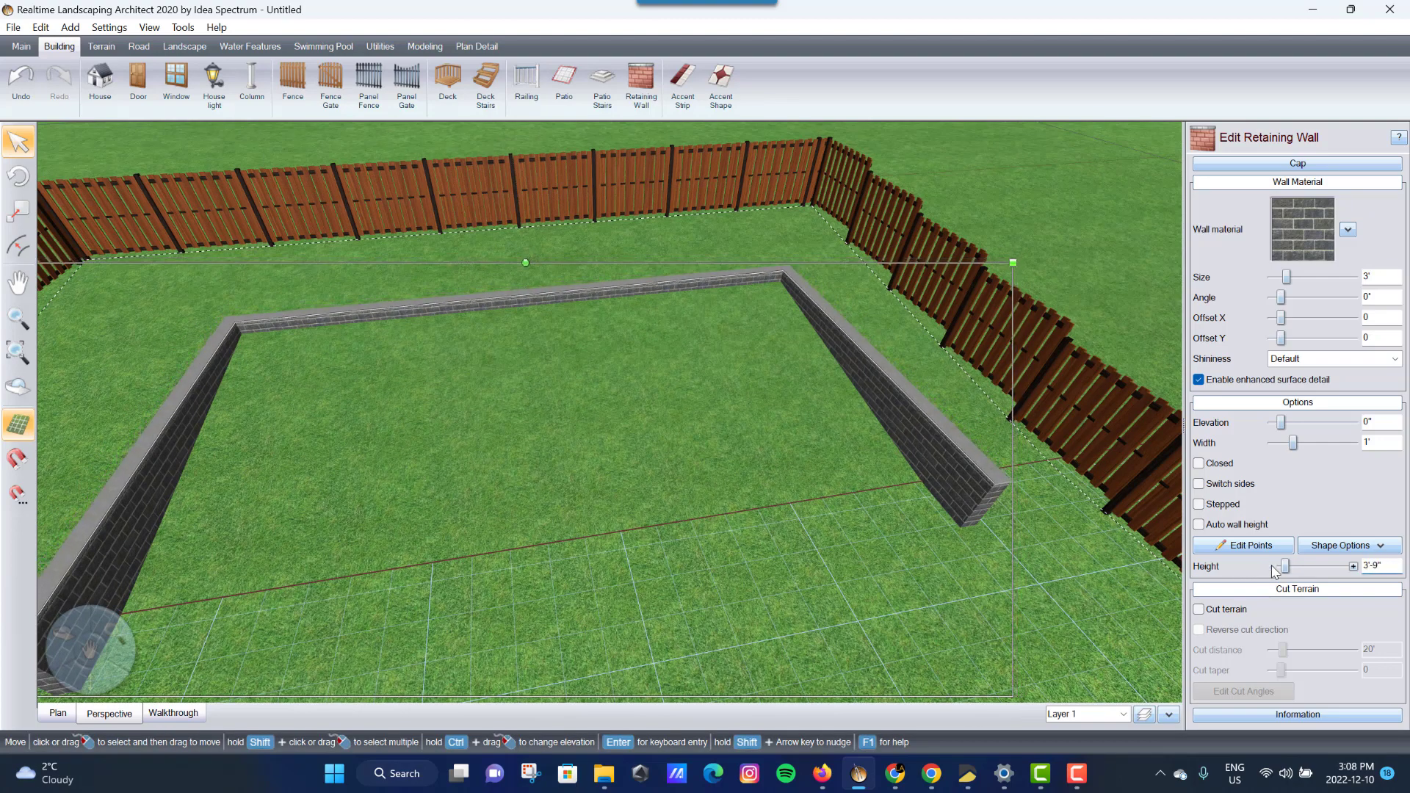
{"action": "left_click", "coordinate": [1271, 566]}
{"action": "left_click", "coordinate": [1272, 566]}
{"action": "left_click", "coordinate": [1272, 566]}
{"action": "left_click", "coordinate": [1271, 566]}
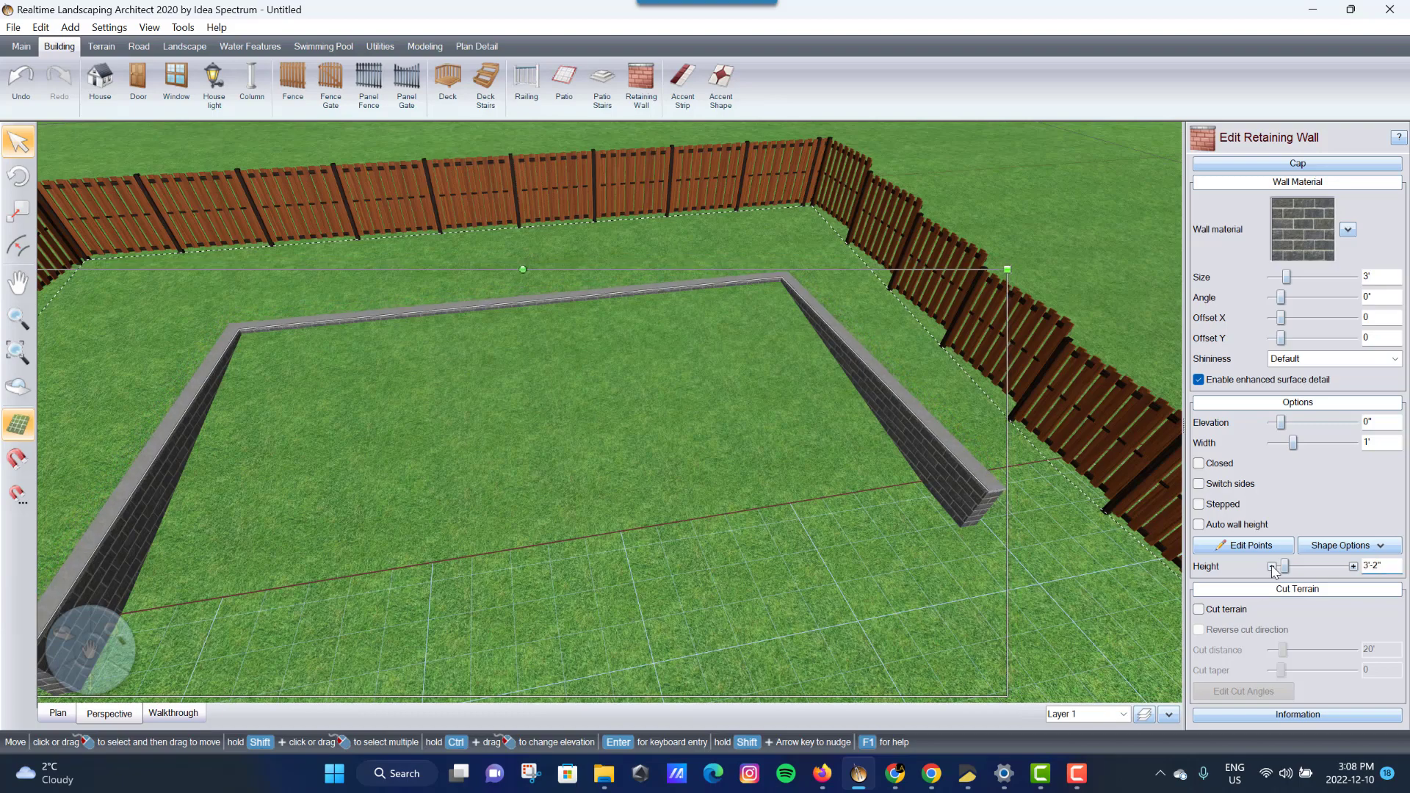
{"action": "left_click", "coordinate": [1271, 566]}
{"action": "left_click", "coordinate": [1271, 566]}
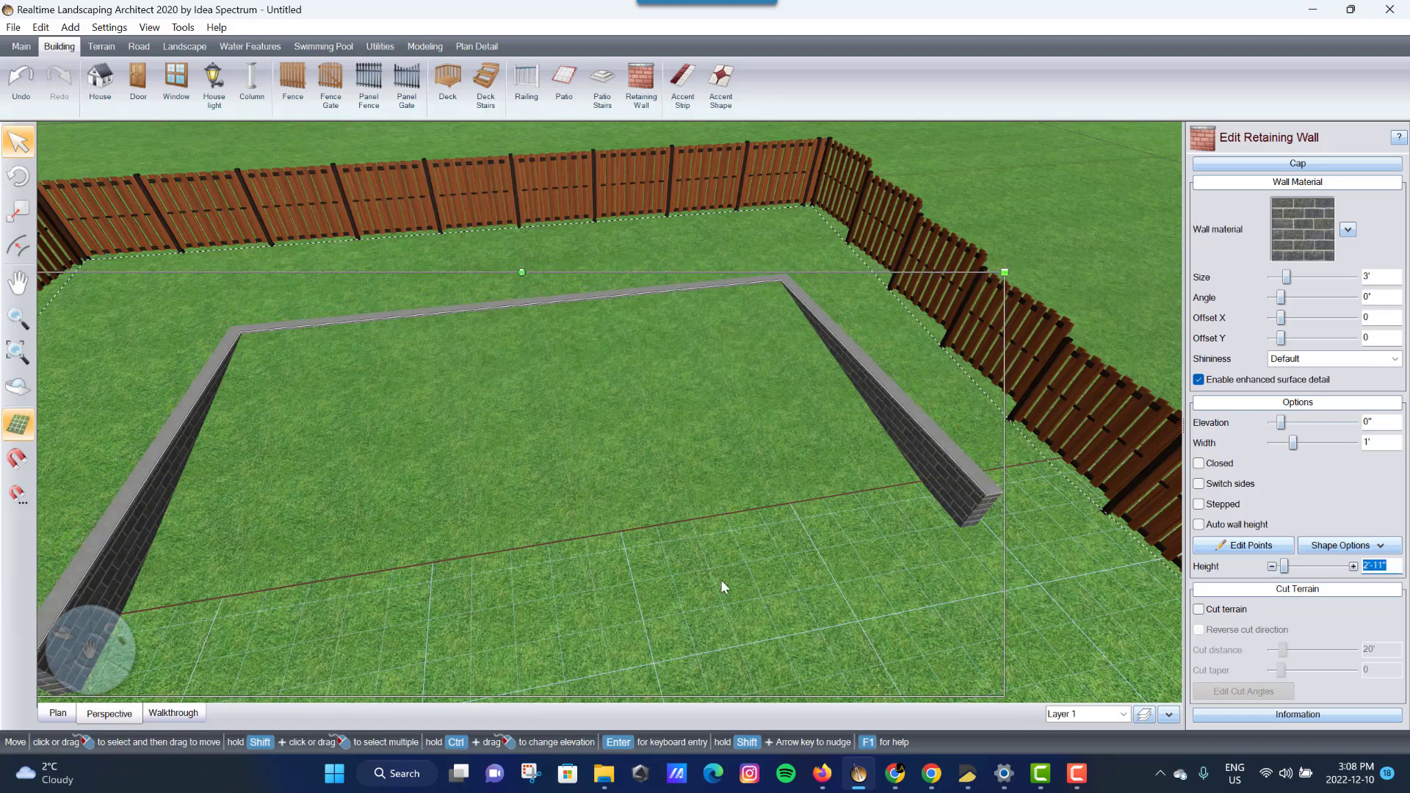
{"action": "right_click_drag", "start_coordinate": [721, 581], "coordinate": [774, 570]}
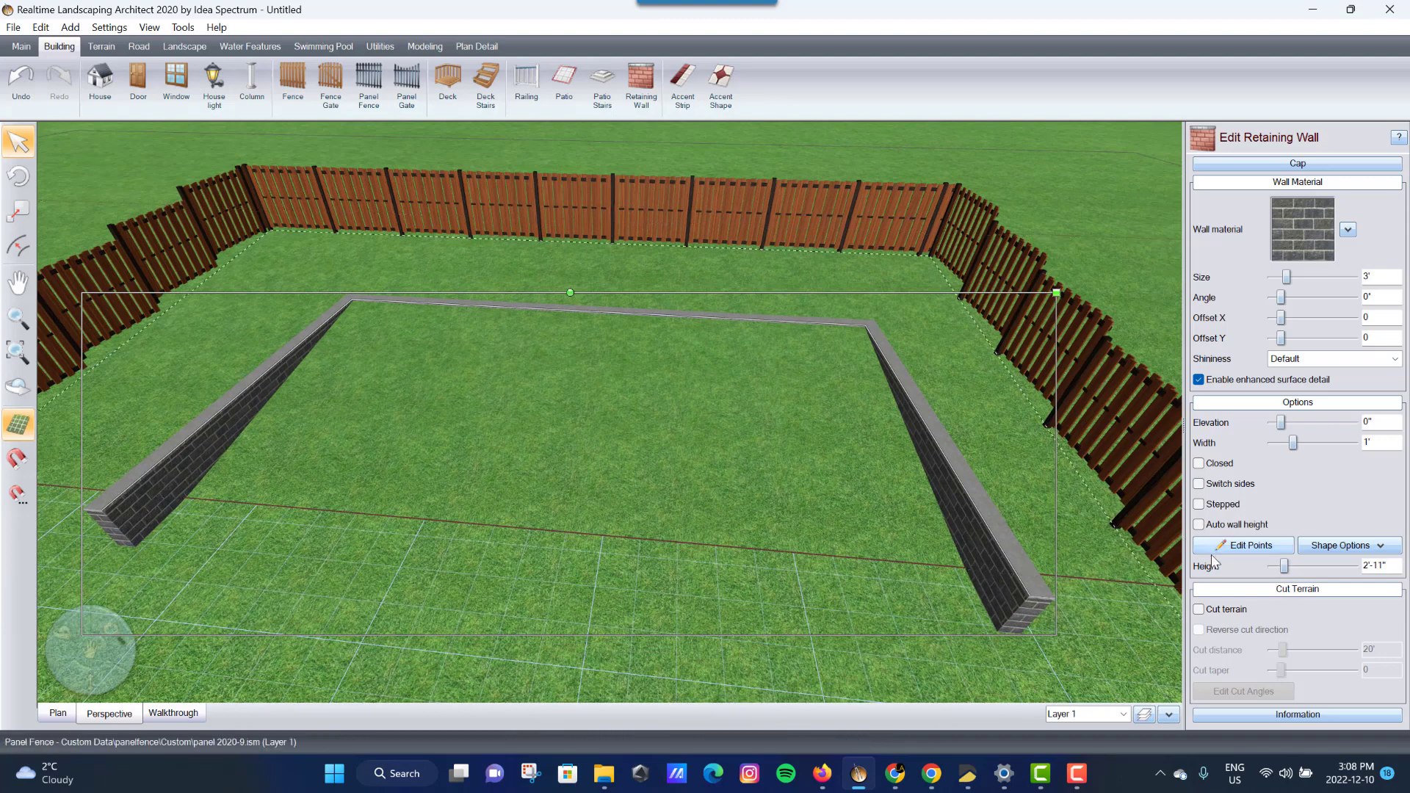
- Enable Cut terrain on the retaining wall with the cut direction reversed
{"action": "left_click", "coordinate": [1199, 610]}
{"action": "left_click", "coordinate": [1199, 630]}
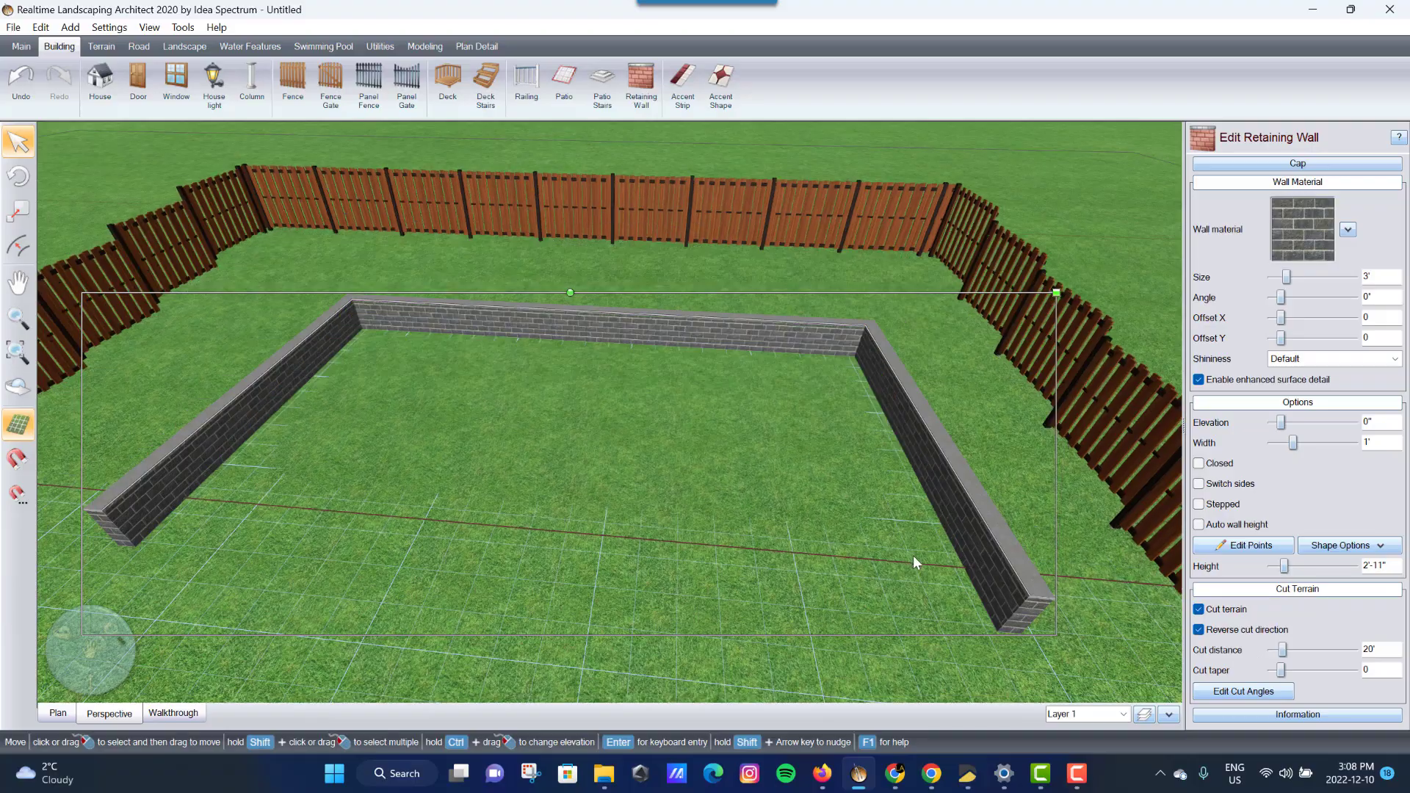
{"action": "right_click_drag", "start_coordinate": [913, 552], "coordinate": [801, 491]}
{"action": "mouse_move", "coordinate": [747, 479]}
{"action": "middle_mouse_down"}
{"action": "mouse_move", "coordinate": [768, 485]}
{"action": "mouse_move", "coordinate": [747, 485]}
{"action": "middle_mouse_up"}
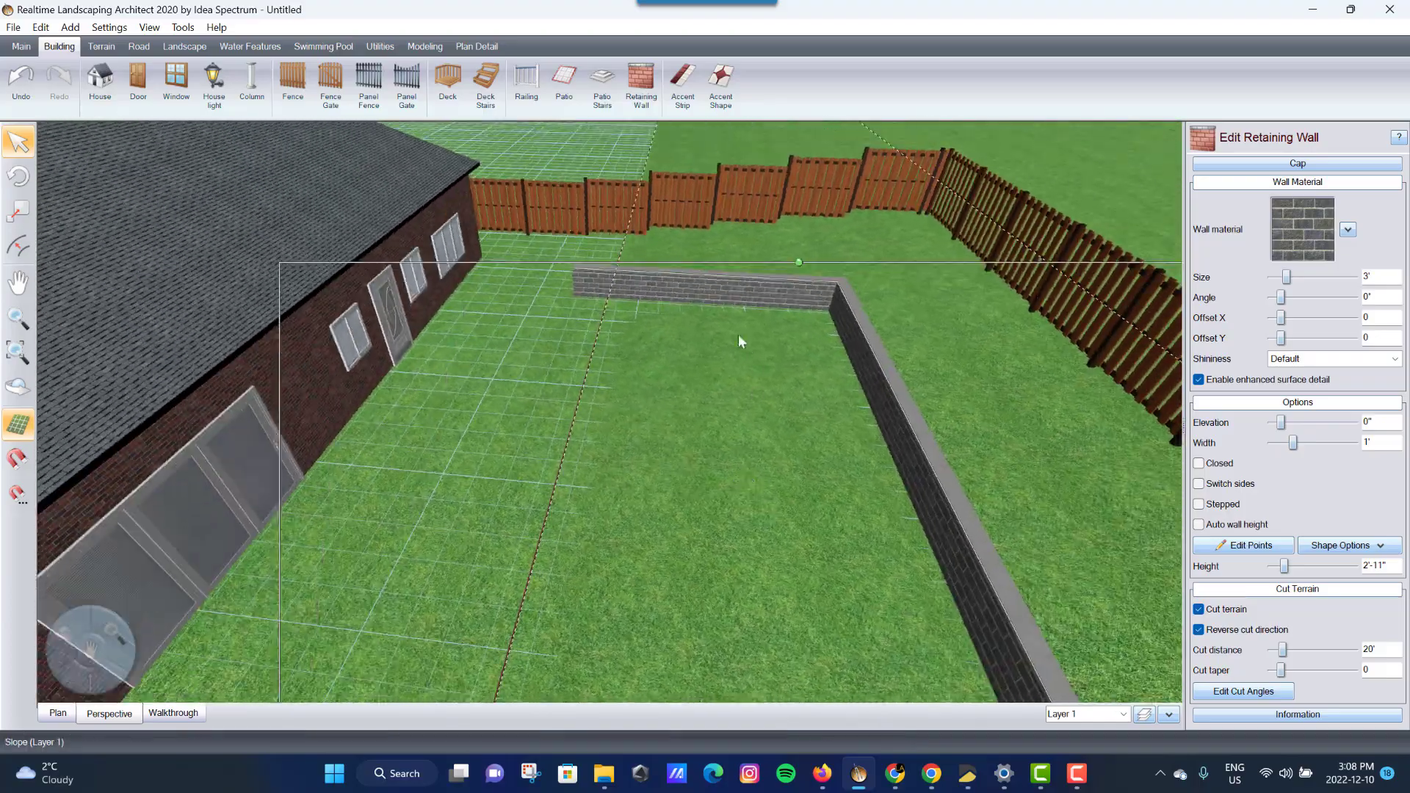
{"action": "left_click", "coordinate": [1252, 547]}
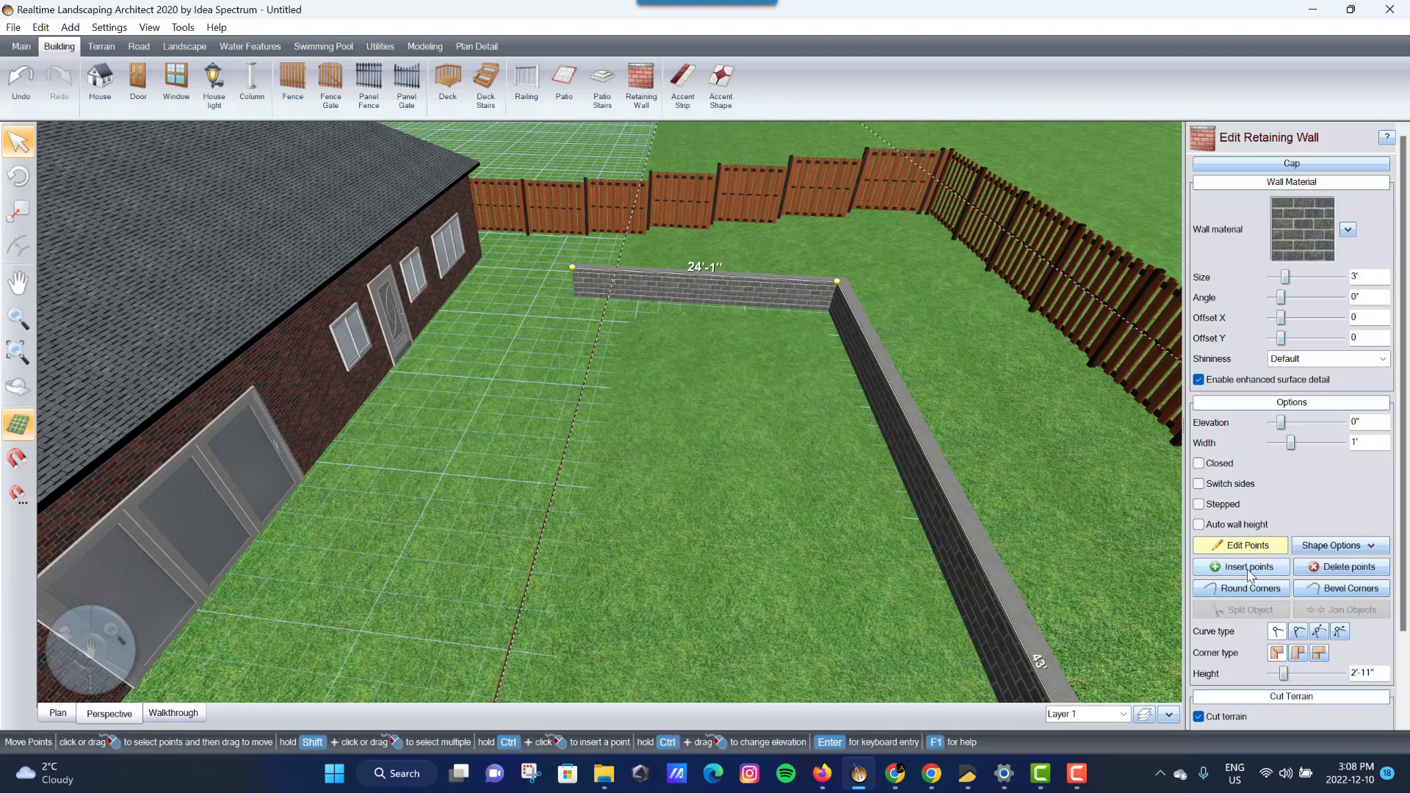
- Insert four points on the back wall, enable Stepped, and drop the 4'-10" section to 1'-2"
{"action": "left_click", "coordinate": [788, 283], "text": "ctrl"}
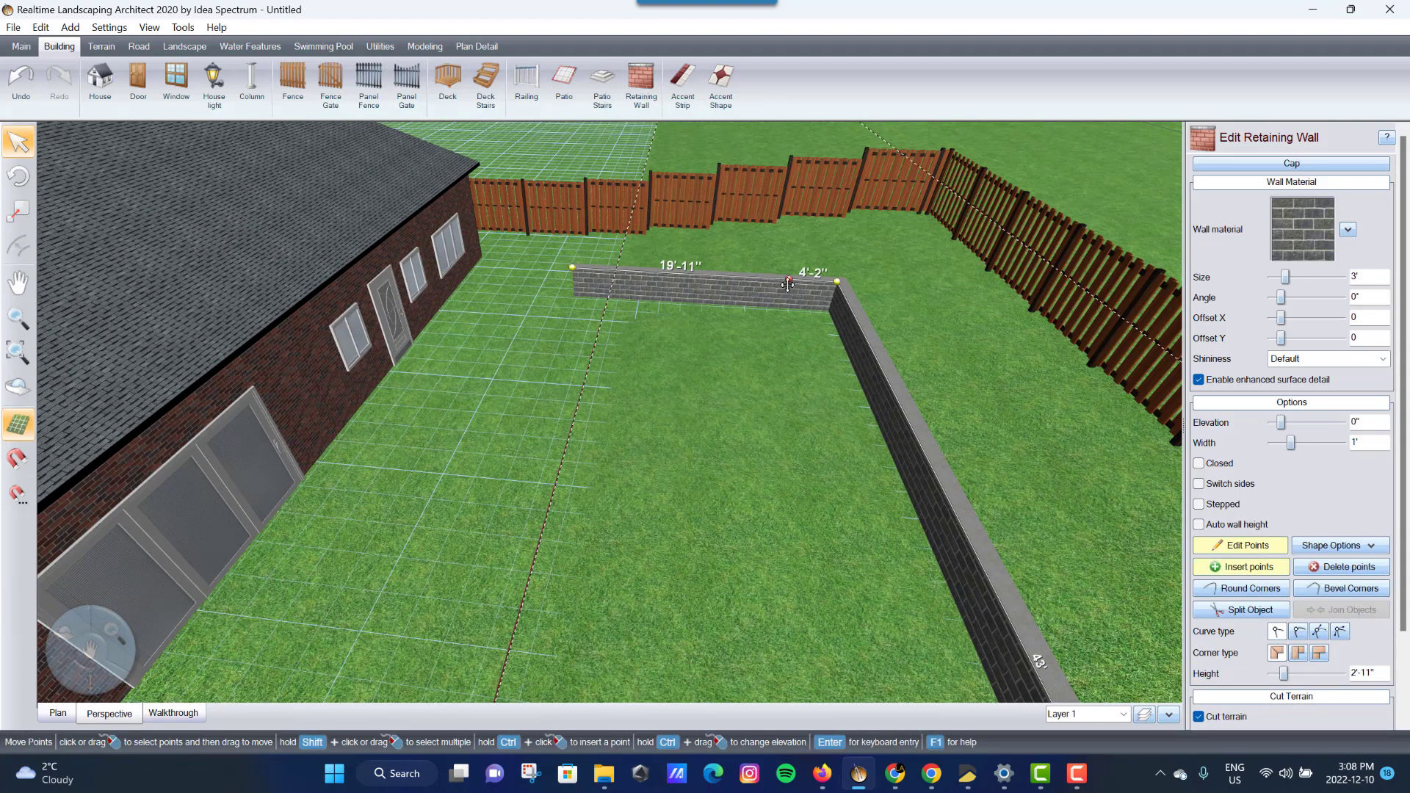
{"action": "left_click", "coordinate": [738, 282], "text": "ctrl"}
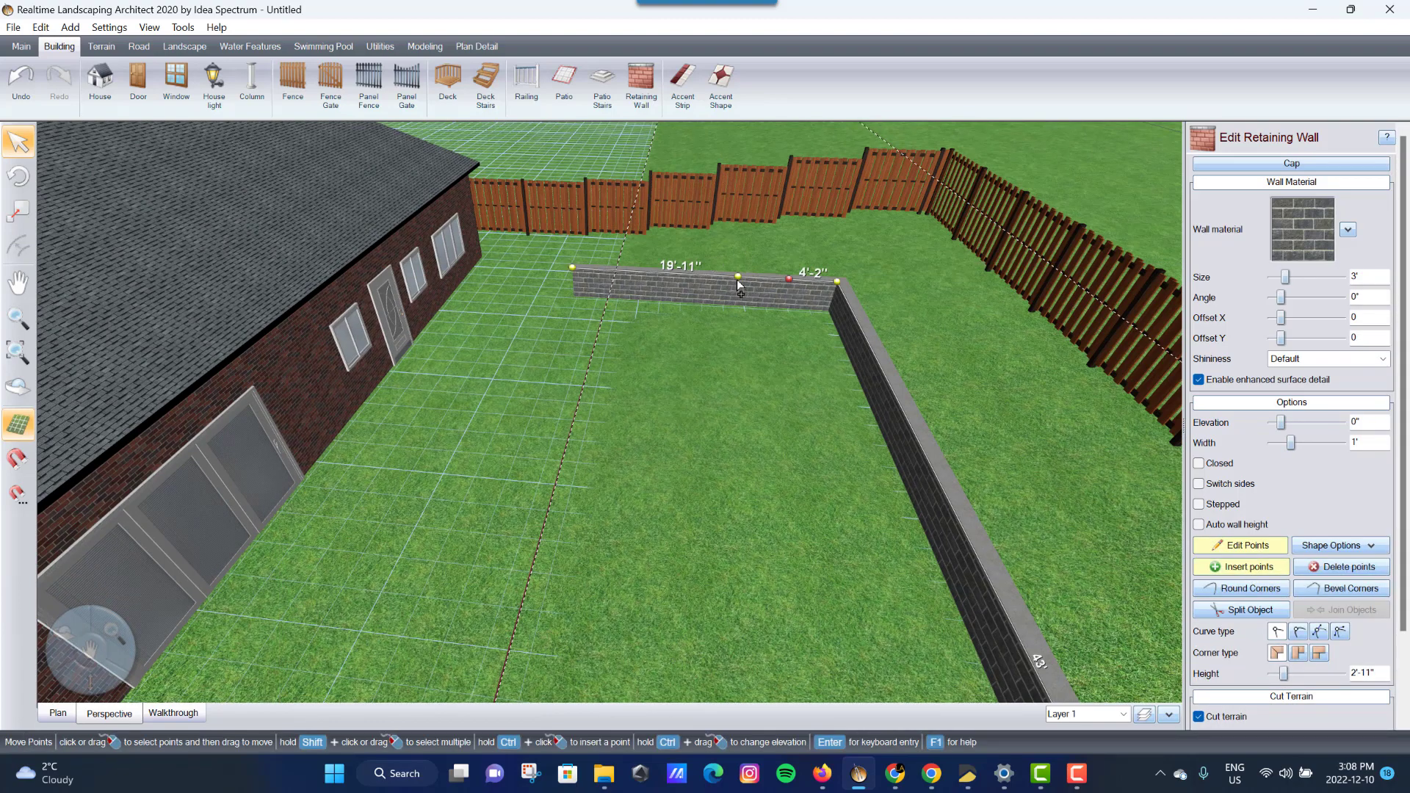
{"action": "left_click", "coordinate": [680, 279], "text": "ctrl"}
{"action": "left_click", "coordinate": [629, 278], "text": "ctrl"}
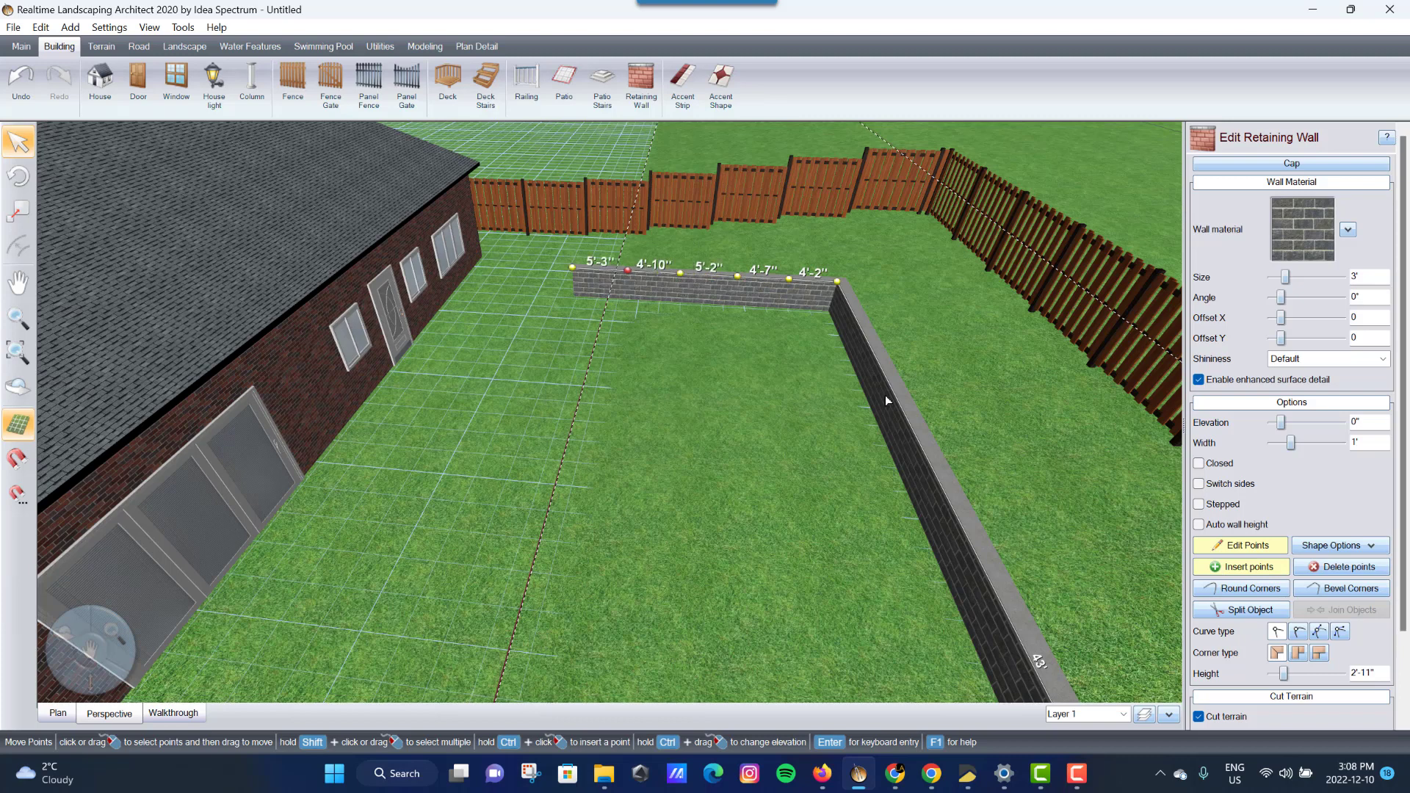
{"action": "left_click", "coordinate": [1198, 505]}
{"action": "left_click_drag", "start_coordinate": [1282, 673], "coordinate": [1281, 674]}
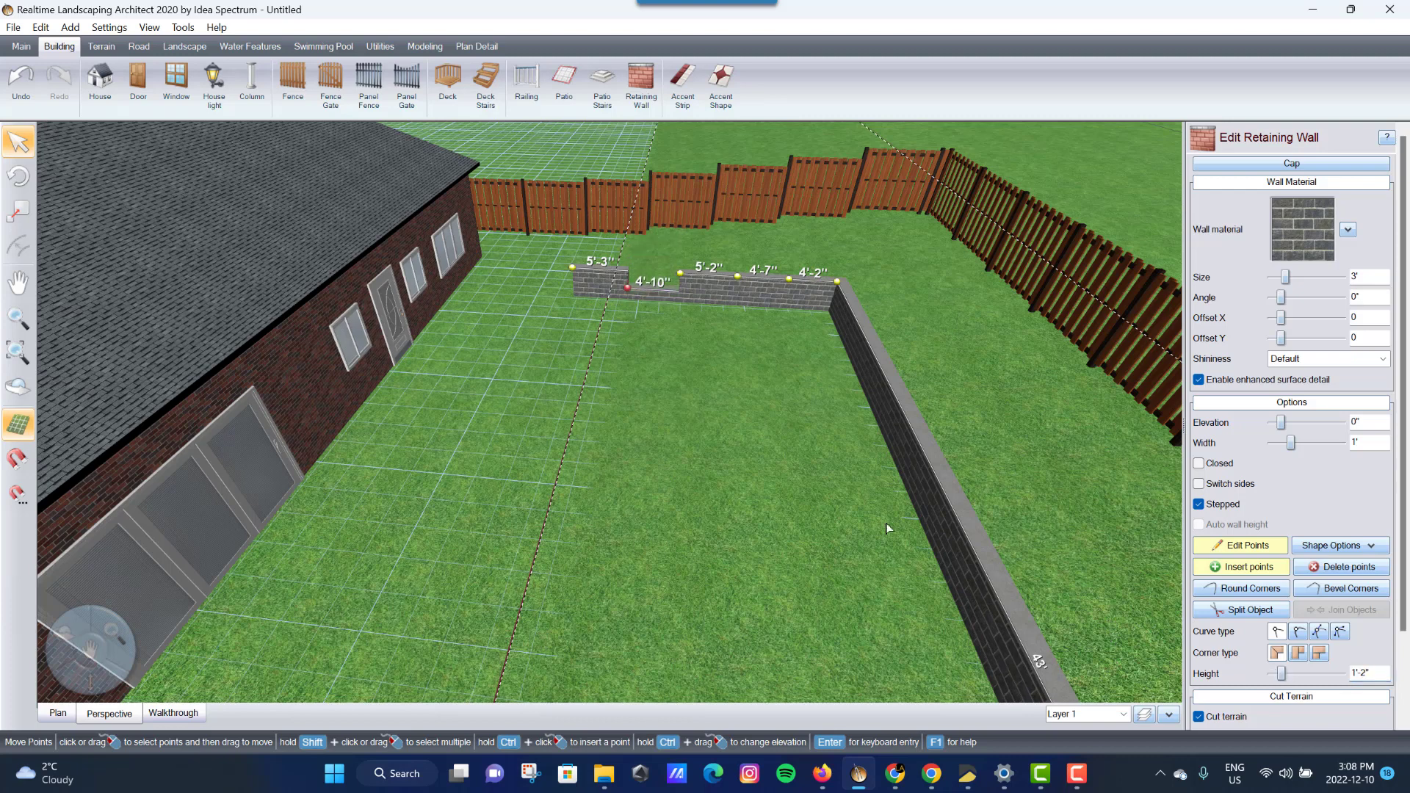
- Set the back wall's 4'-7" section to 2'-1" high
{"action": "left_click", "coordinate": [734, 277]}
{"action": "left_click_drag", "start_coordinate": [1283, 674], "coordinate": [1281, 672]}
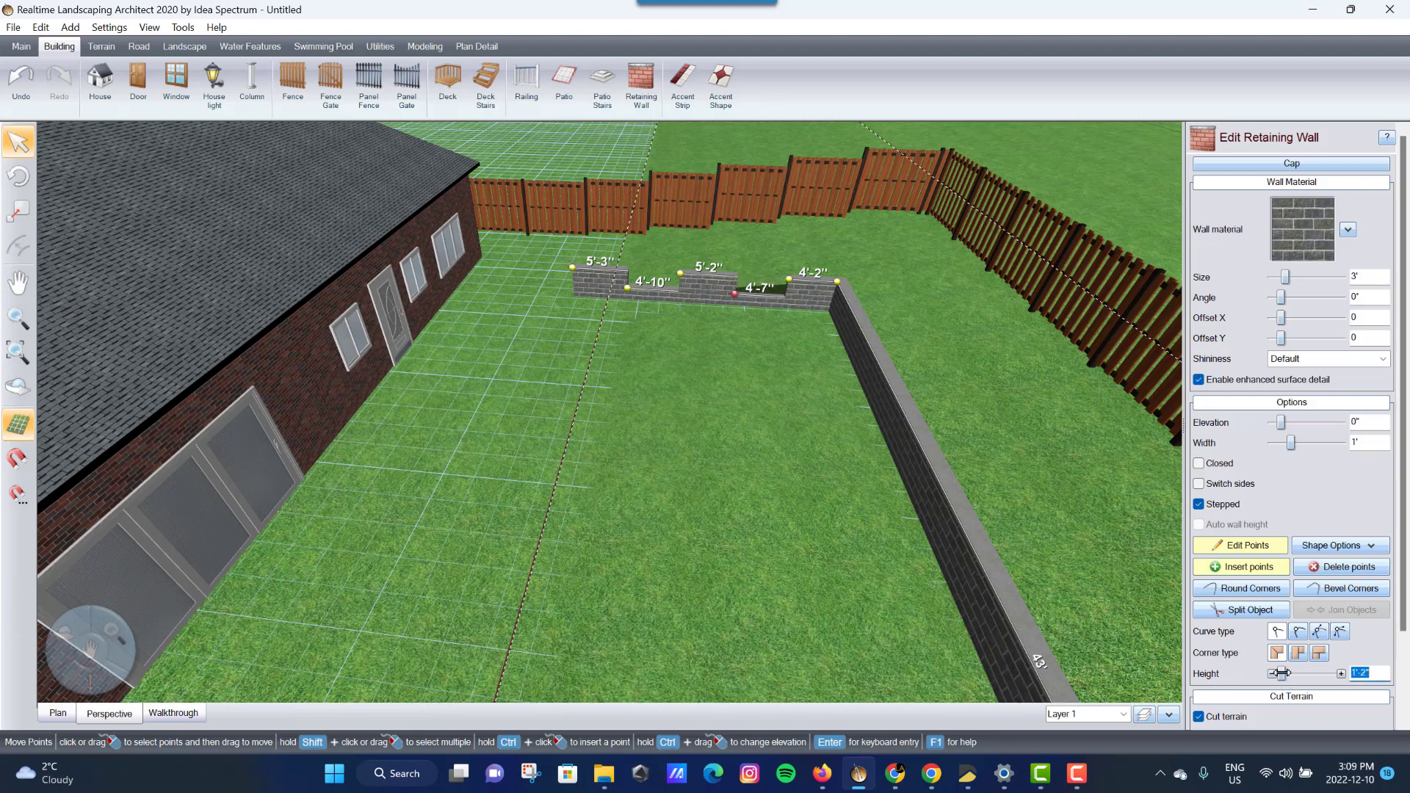
{"action": "left_click", "coordinate": [1342, 675]}
{"action": "left_click", "coordinate": [1343, 675]}
{"action": "left_click", "coordinate": [1342, 675]}
{"action": "left_click", "coordinate": [1343, 675]}
{"action": "left_click", "coordinate": [1342, 675]}
{"action": "left_click", "coordinate": [1343, 675]}
{"action": "left_click", "coordinate": [1343, 675]}
{"action": "left_click", "coordinate": [1342, 675]}
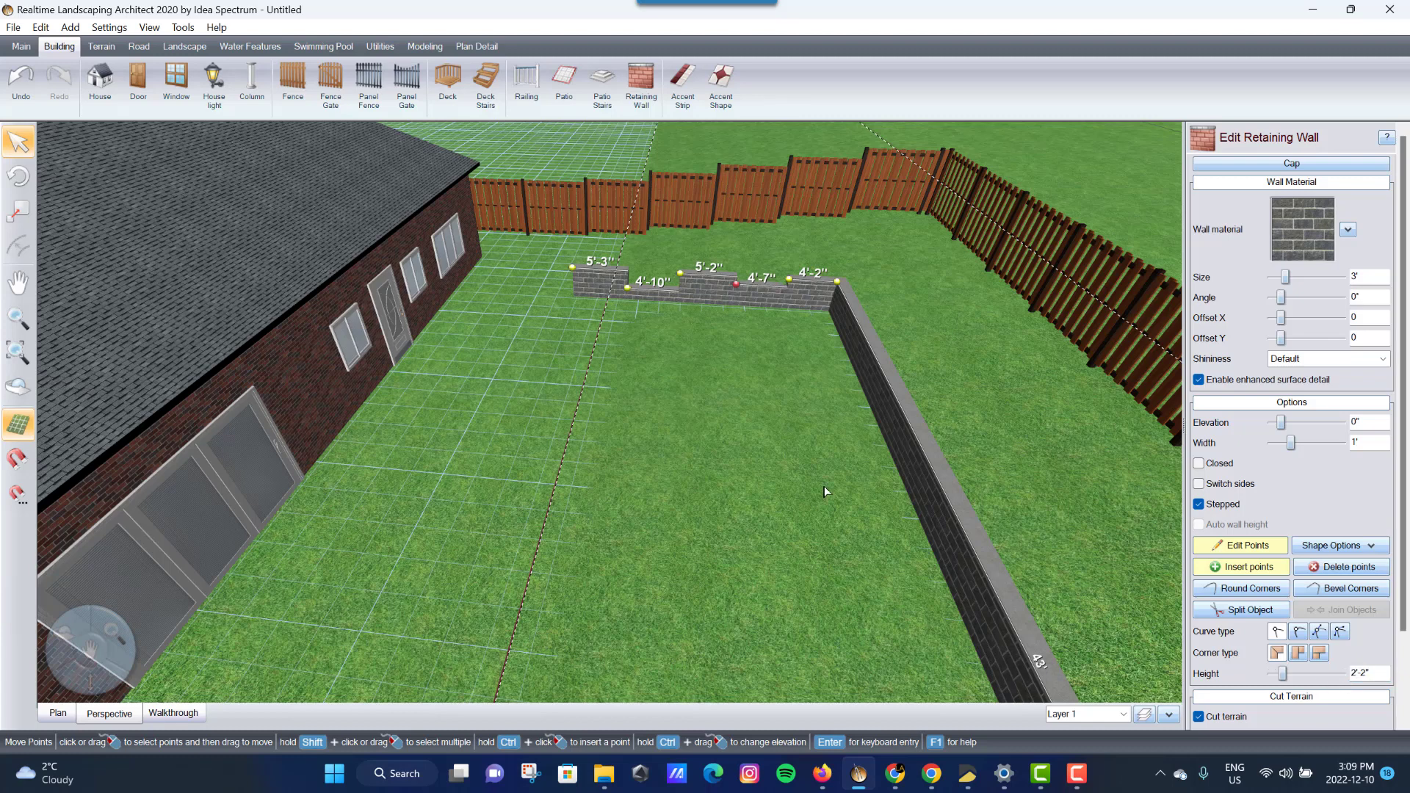
- Lower the 5'-2" wall section to around 1'-8" high
{"action": "left_click", "coordinate": [1271, 674]}
{"action": "left_click", "coordinate": [1271, 674]}
{"action": "left_click", "coordinate": [1272, 674]}
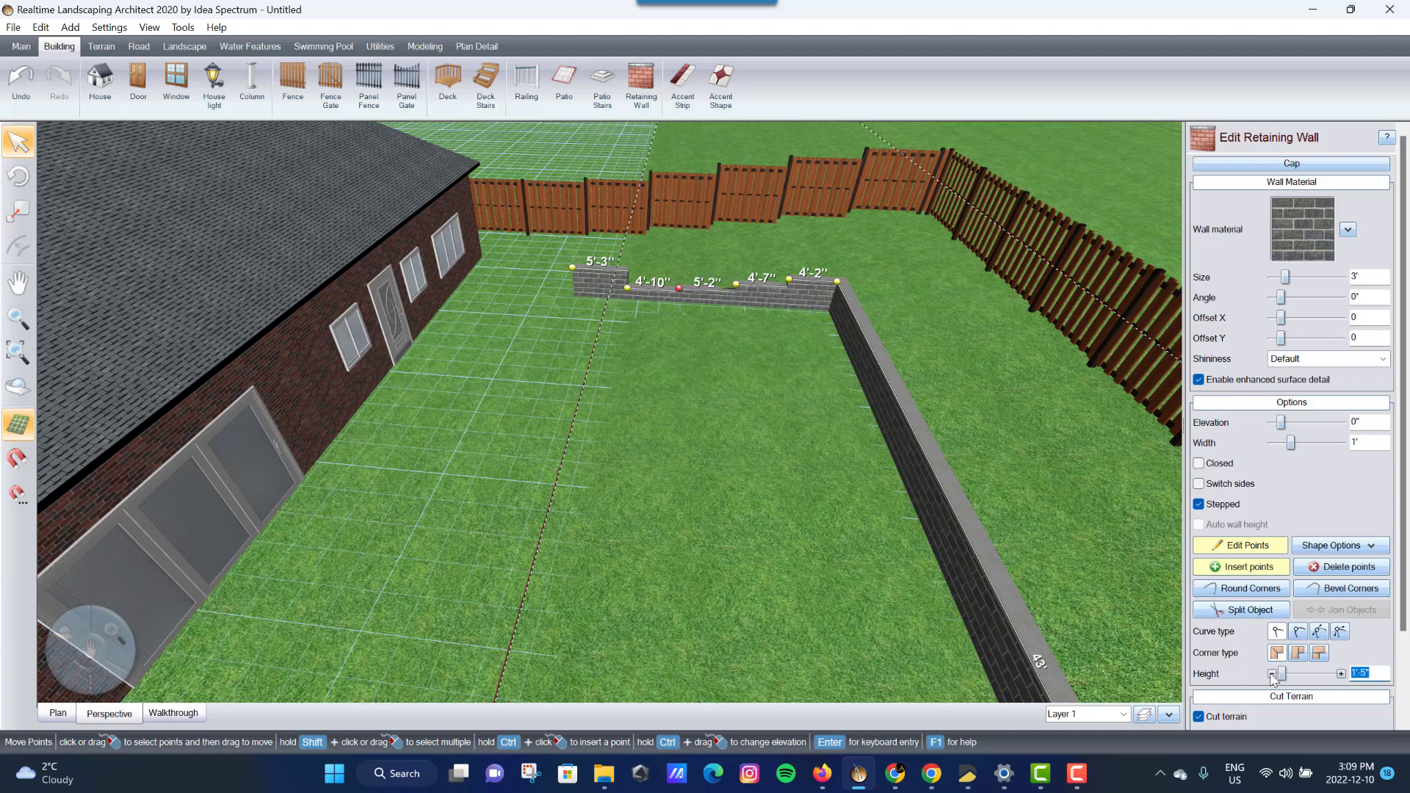
{"action": "left_click", "coordinate": [1342, 675]}
{"action": "scroll", "coordinate": [873, 355], "scroll_direction": "up", "scroll_amount": 3}
{"action": "scroll", "coordinate": [872, 356], "scroll_direction": "up", "scroll_amount": 5}
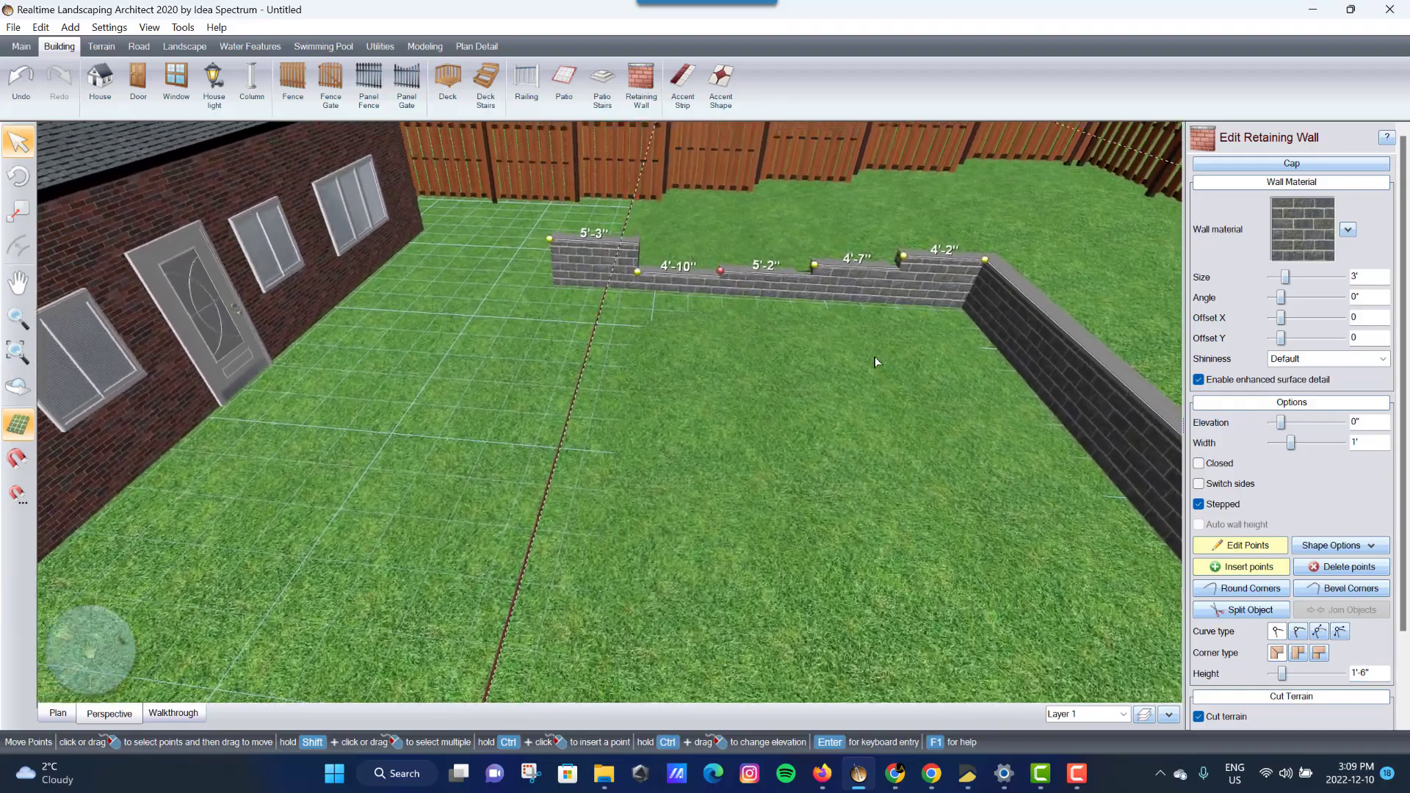
{"action": "key", "text": "Right"}
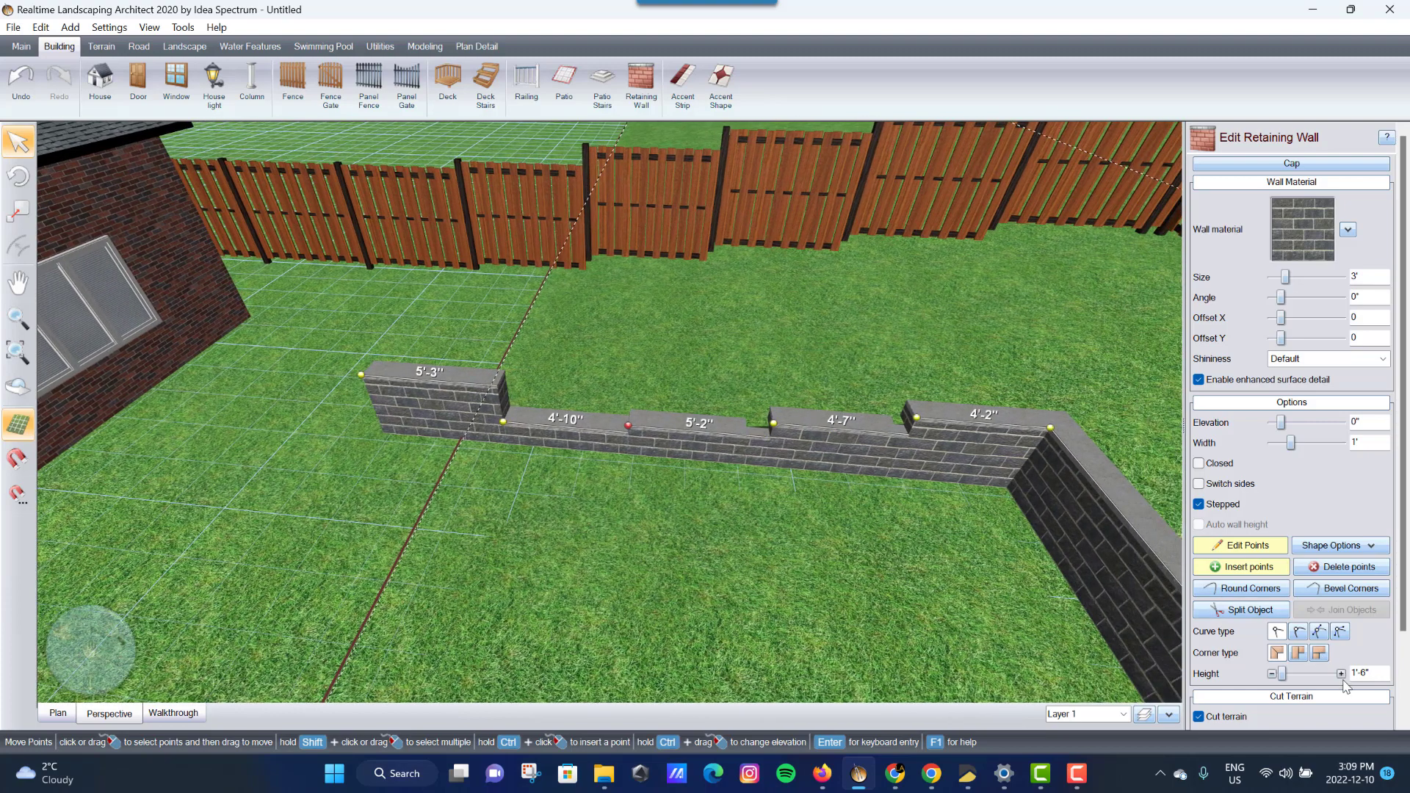
{"action": "left_click", "coordinate": [1341, 673]}
{"action": "left_click", "coordinate": [1341, 673]}
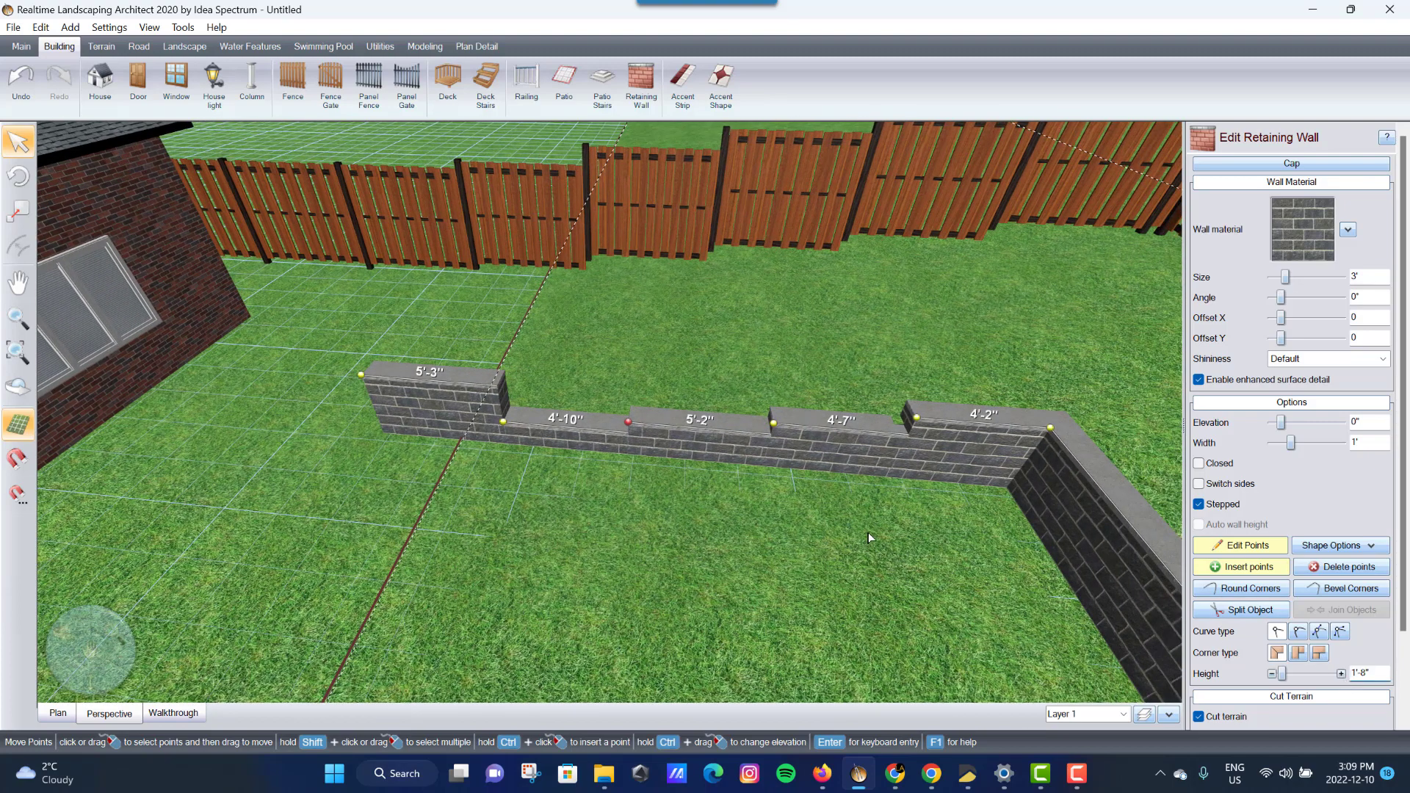
- Raise the point between the 5'-2" and 4'-7" sections and delete the leftmost 5'-3" section
{"action": "left_click", "coordinate": [843, 422], "text": "ctrl"}
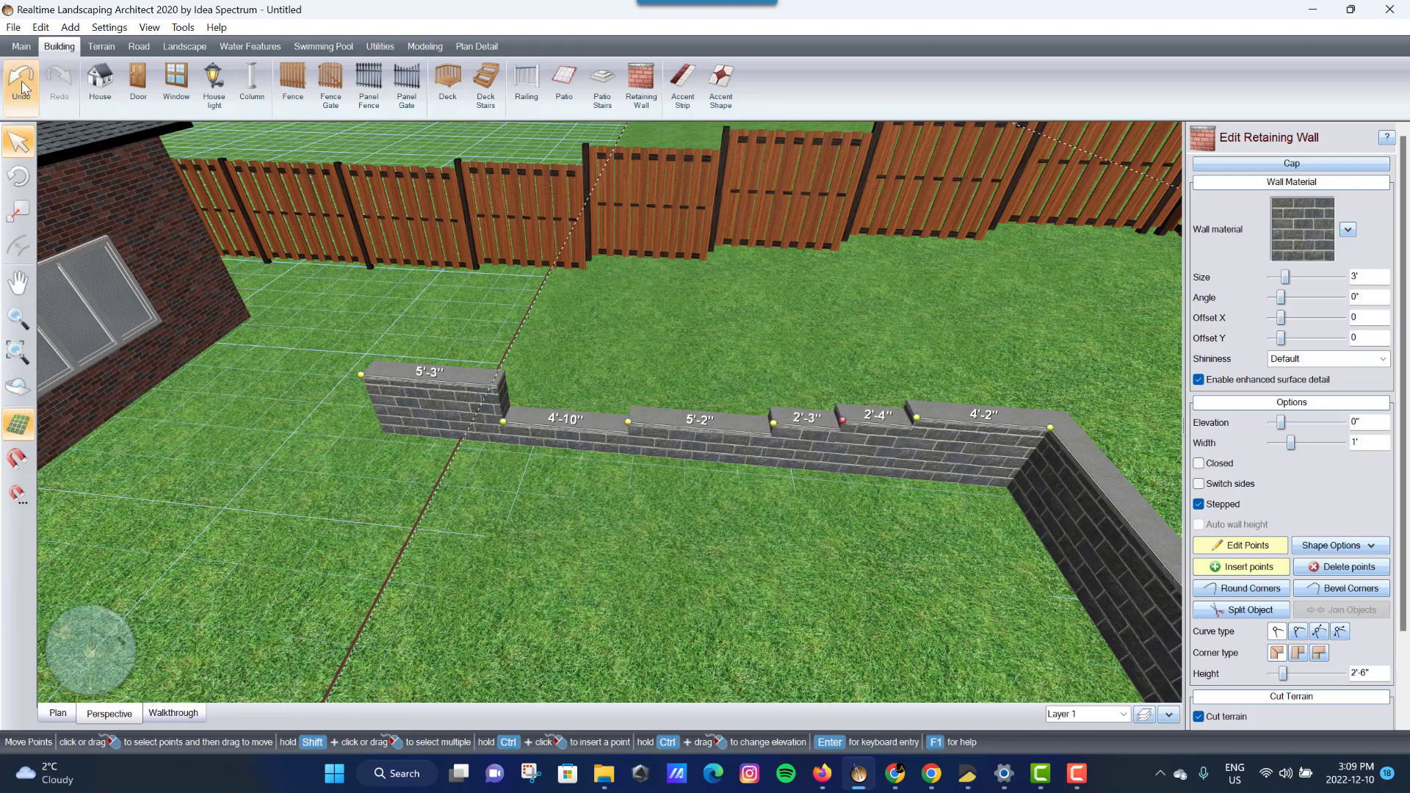
{"action": "left_click", "coordinate": [22, 83]}
{"action": "left_click", "coordinate": [775, 424]}
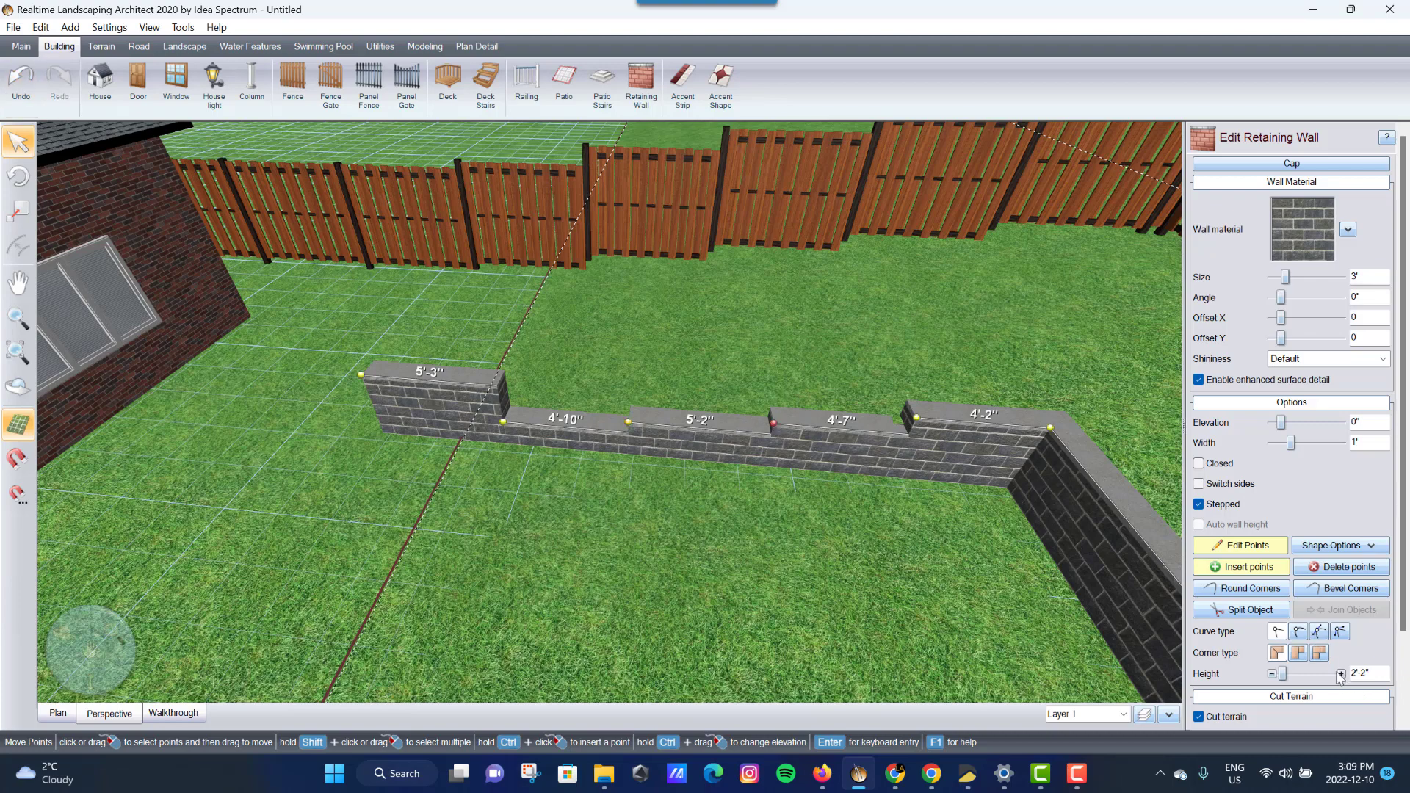
{"action": "left_click", "coordinate": [1341, 673]}
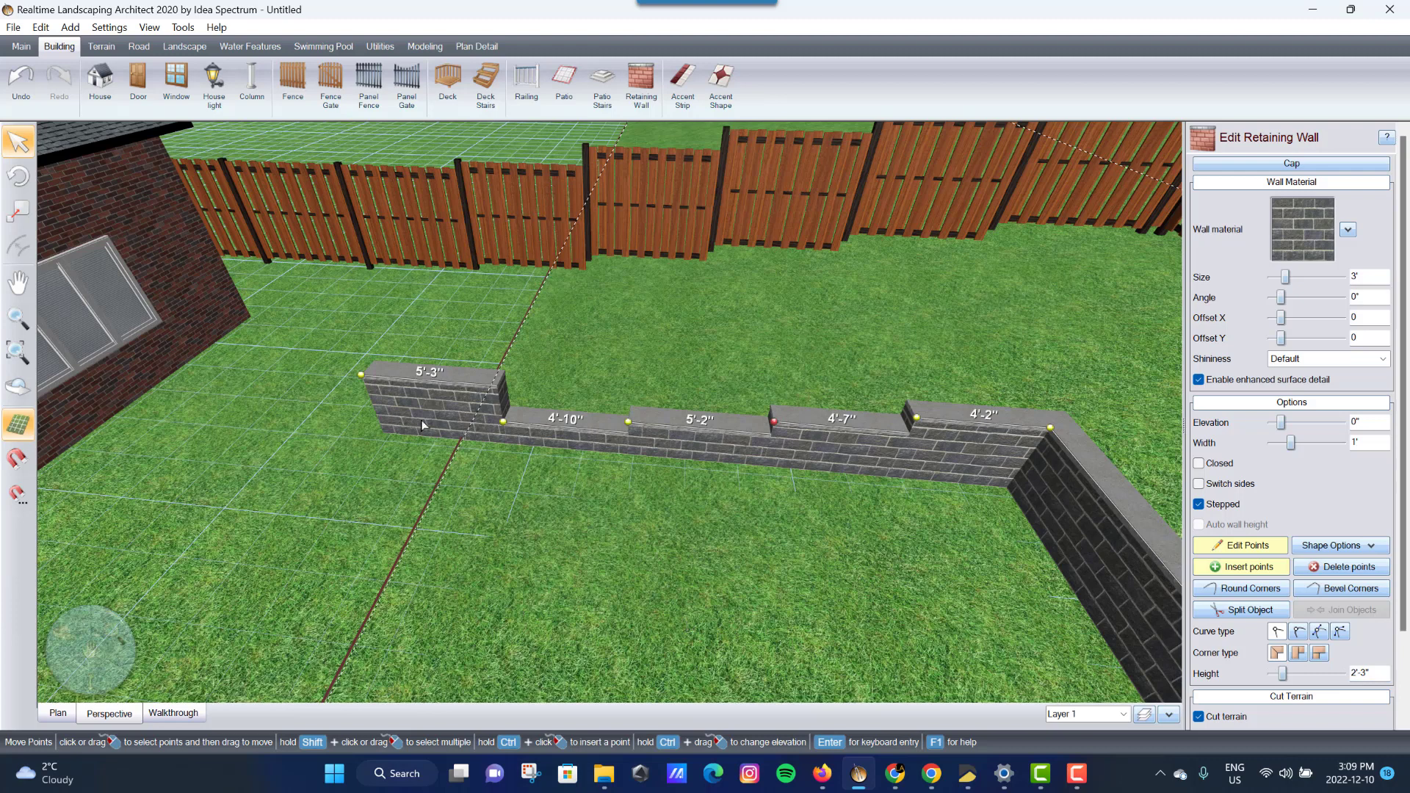
{"action": "left_click", "coordinate": [365, 374]}
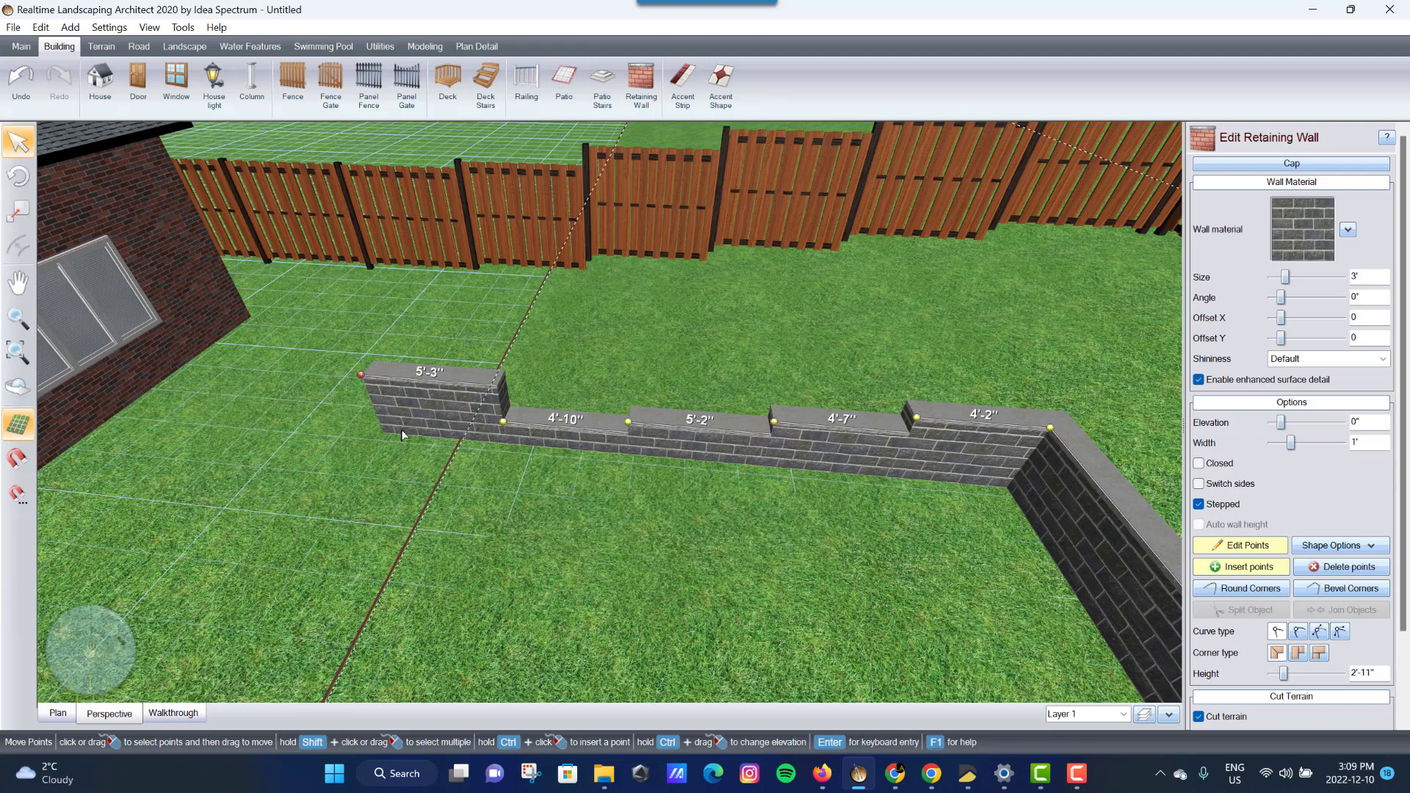
{"action": "key", "text": "Delete"}
{"action": "left_click", "coordinate": [504, 421]}
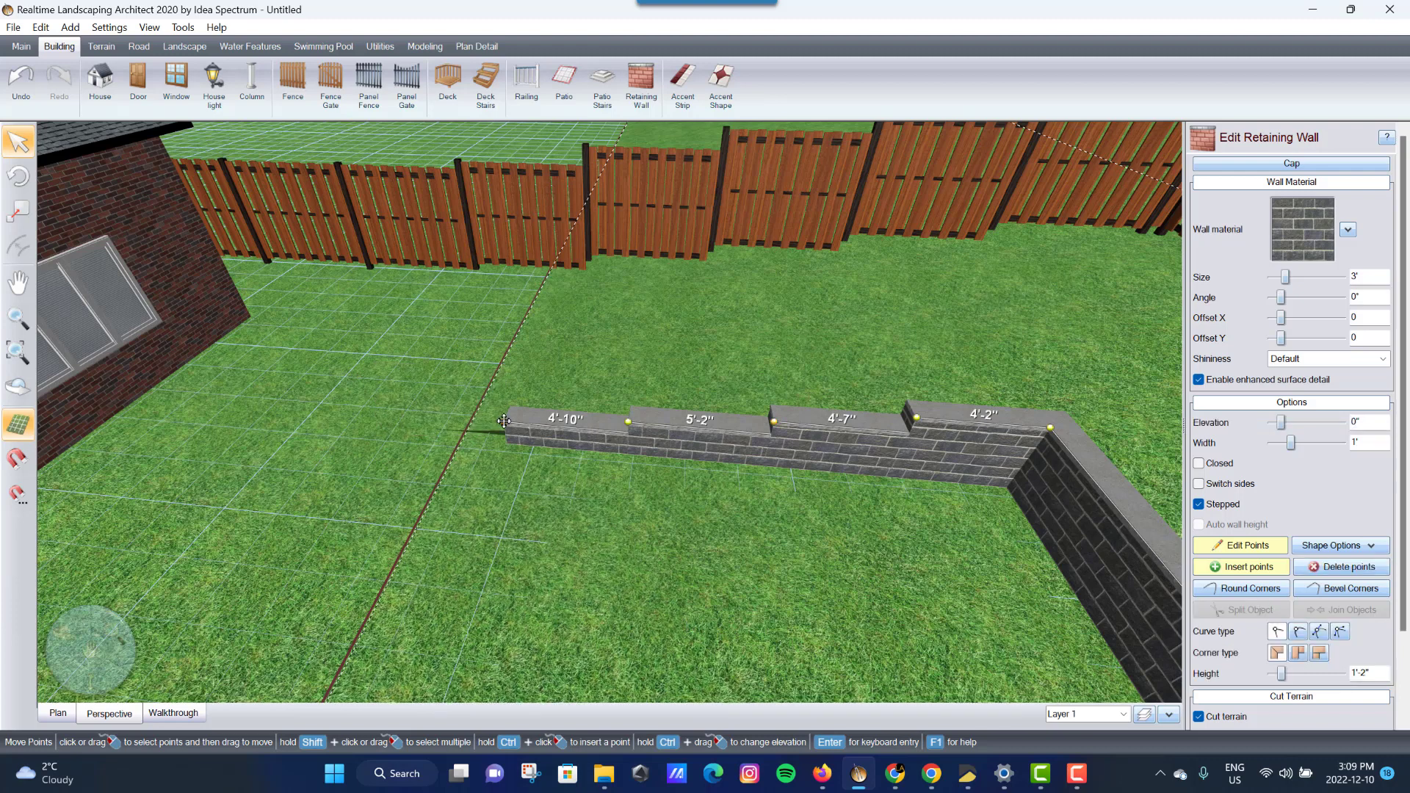
- Stretch the wall's left end out to a 7'-2" section and finish point editing
{"action": "left_click_drag", "start_coordinate": [504, 421], "coordinate": [446, 420]}
{"action": "right_click_drag", "start_coordinate": [502, 547], "coordinate": [785, 529]}
{"action": "right_click_drag", "start_coordinate": [969, 448], "coordinate": [794, 485]}
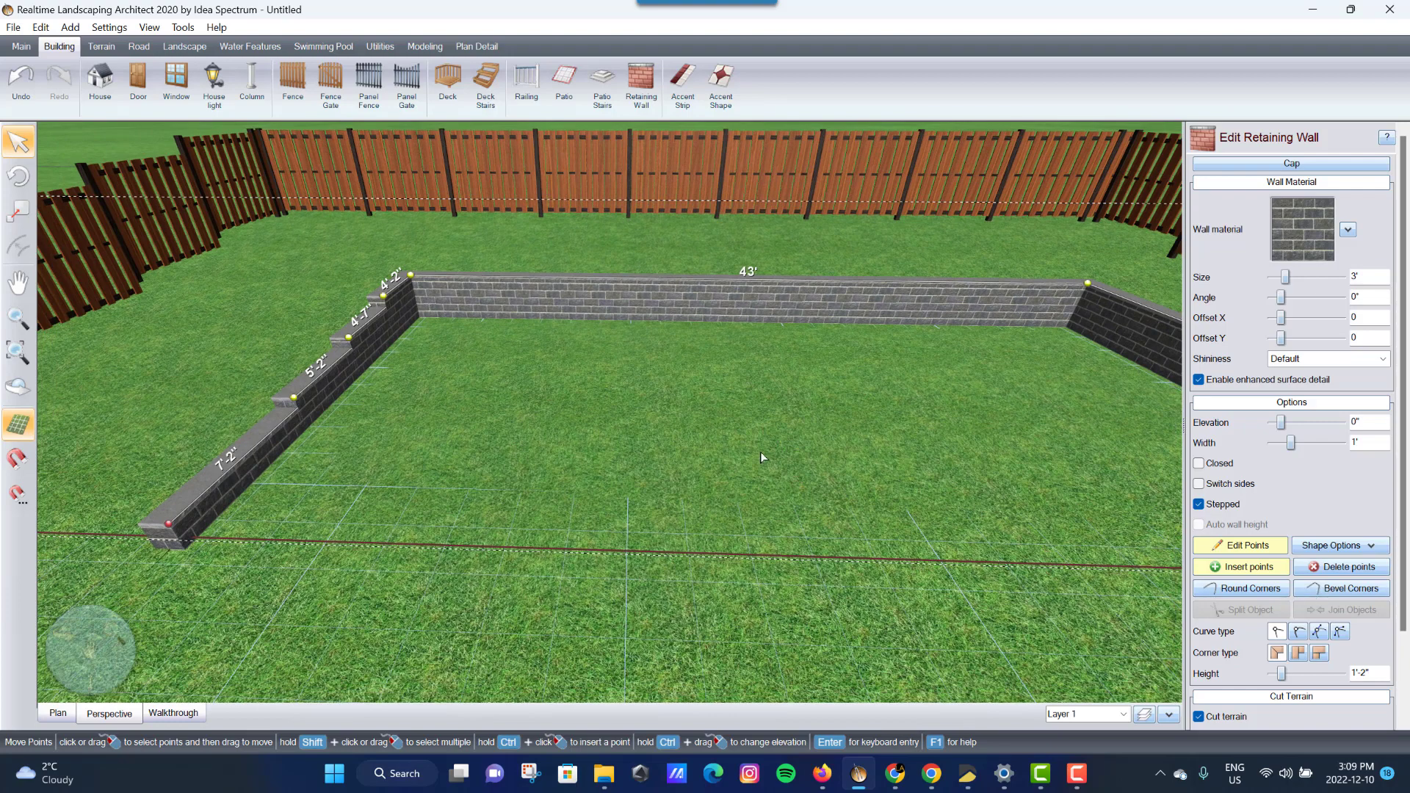
{"action": "left_click", "coordinate": [1237, 564]}
- Finish editing the wall points and extend the wall's terrain cut distance from 20' to 399'-11"
{"action": "left_click", "coordinate": [1247, 545]}
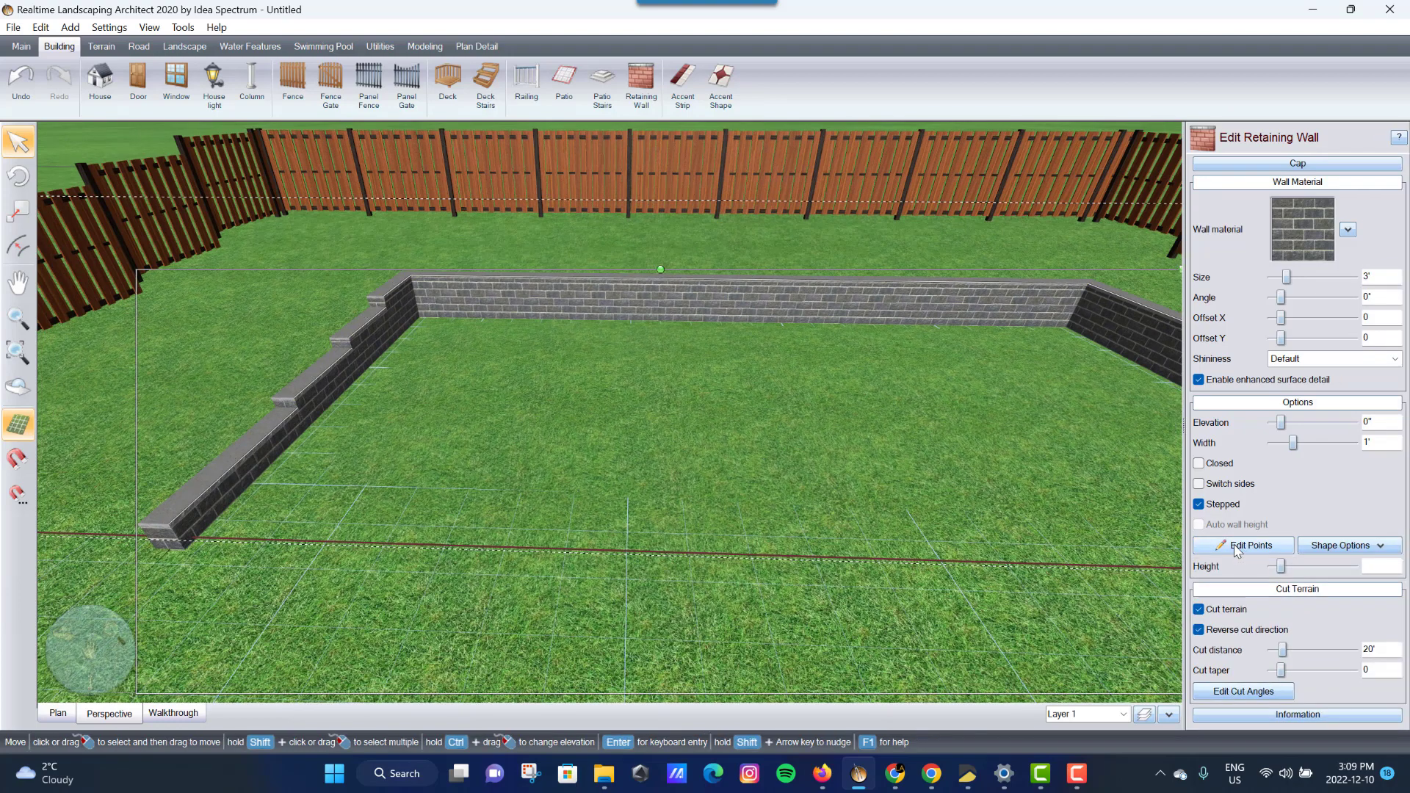
{"action": "right_click_drag", "start_coordinate": [954, 466], "coordinate": [652, 424]}
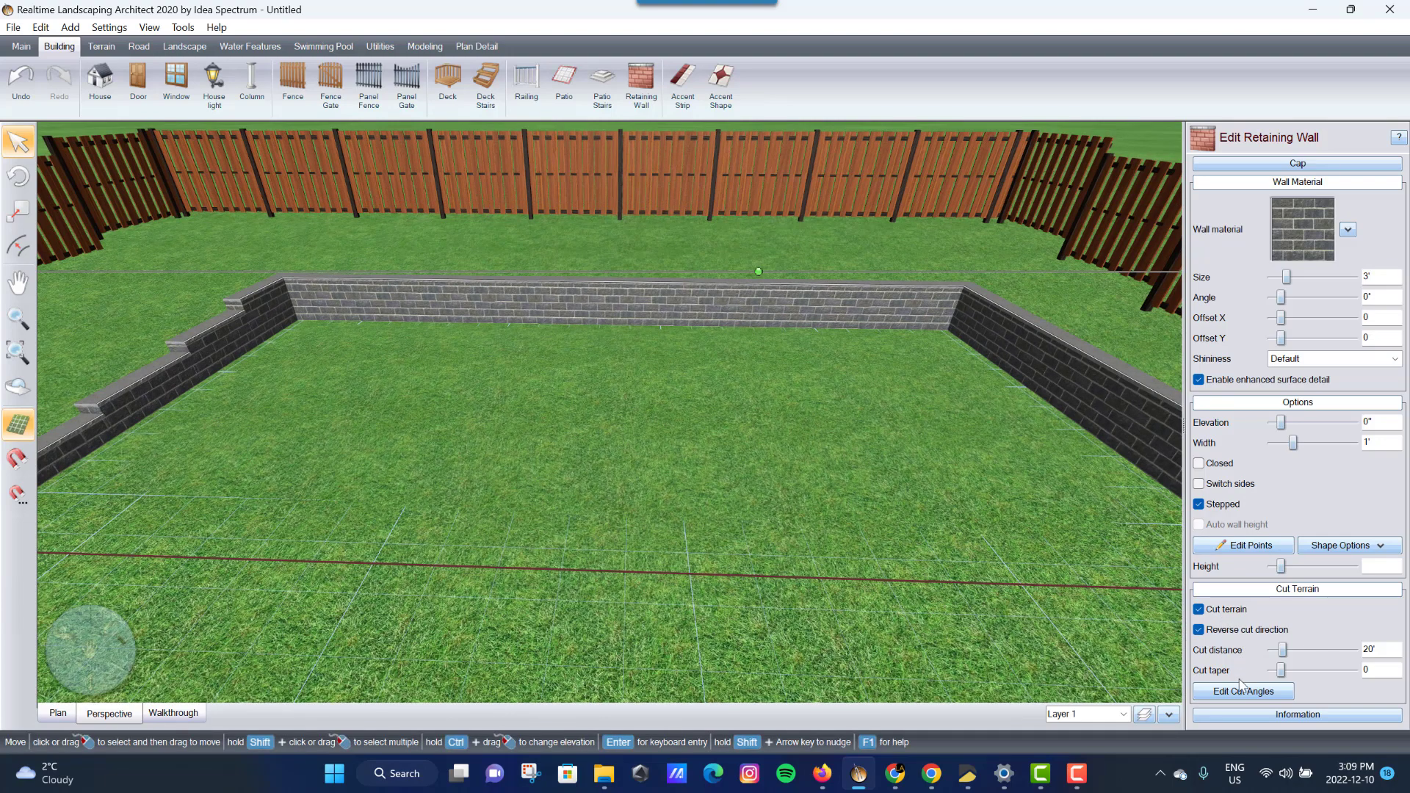
{"action": "left_click_drag", "start_coordinate": [1283, 650], "coordinate": [1333, 653]}
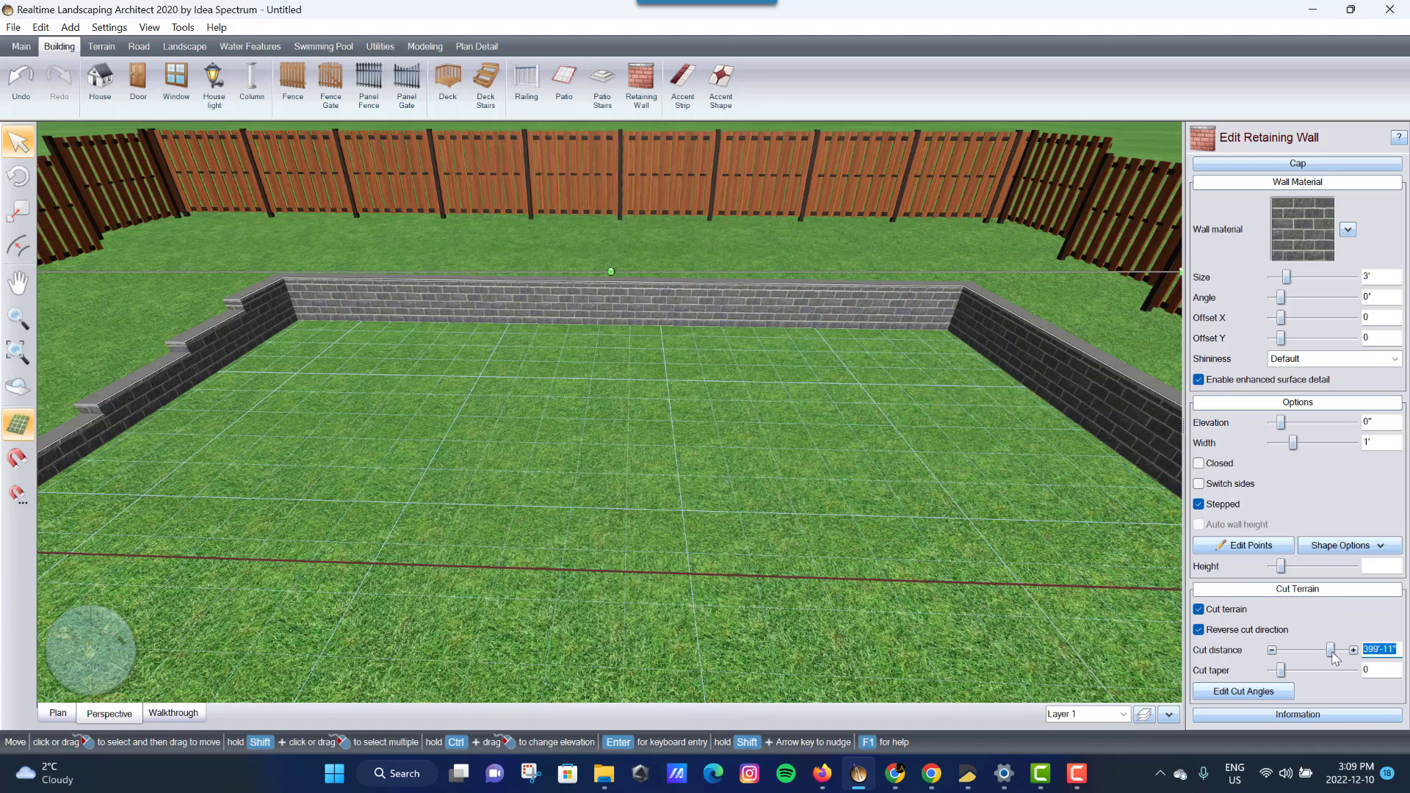
{"action": "middle_click_drag", "start_coordinate": [959, 591], "coordinate": [705, 517]}
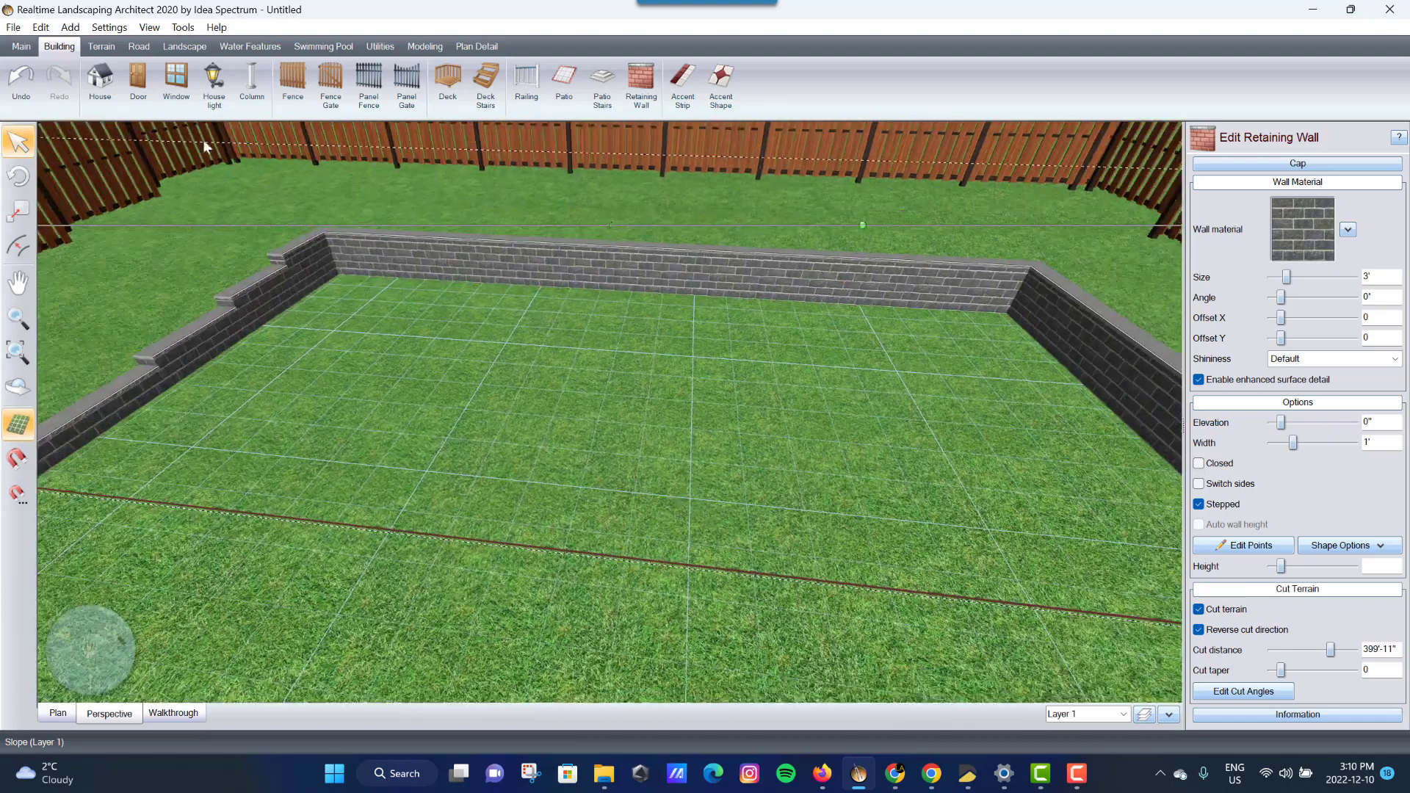
- Start the Pool Decking tool and switch to a plan view centred on the wall corner
{"action": "left_click", "coordinate": [321, 48]}
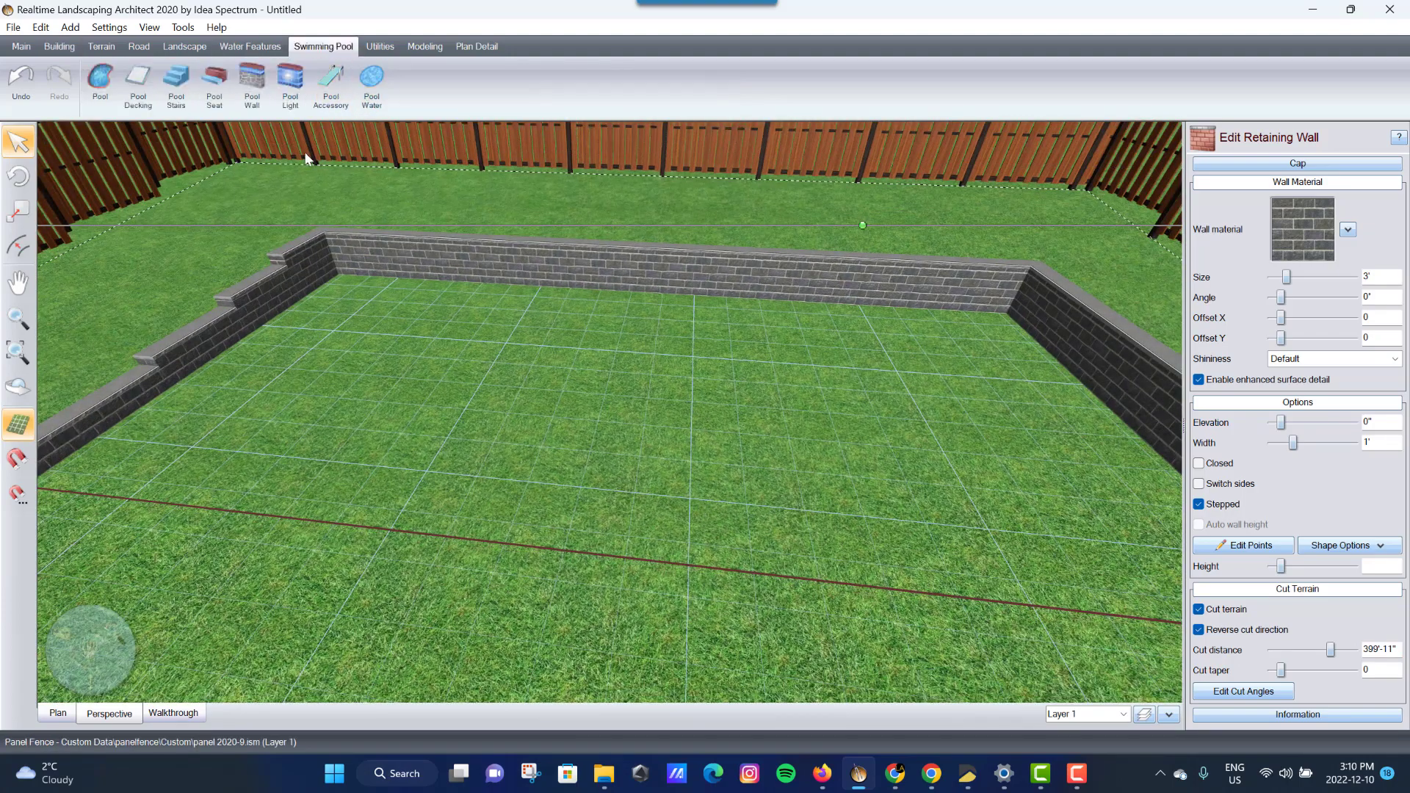
{"action": "left_click", "coordinate": [138, 82]}
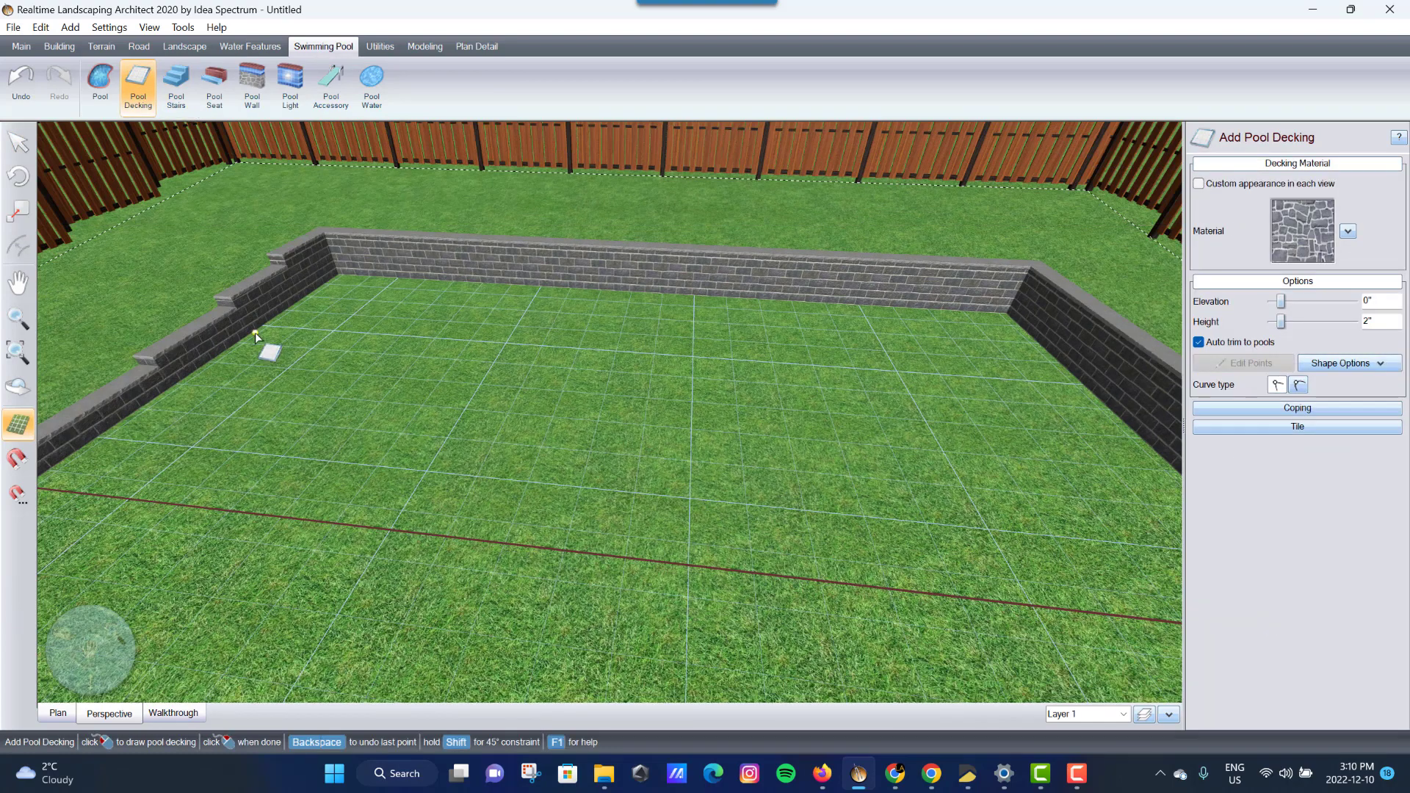
{"action": "left_click", "coordinate": [336, 272]}
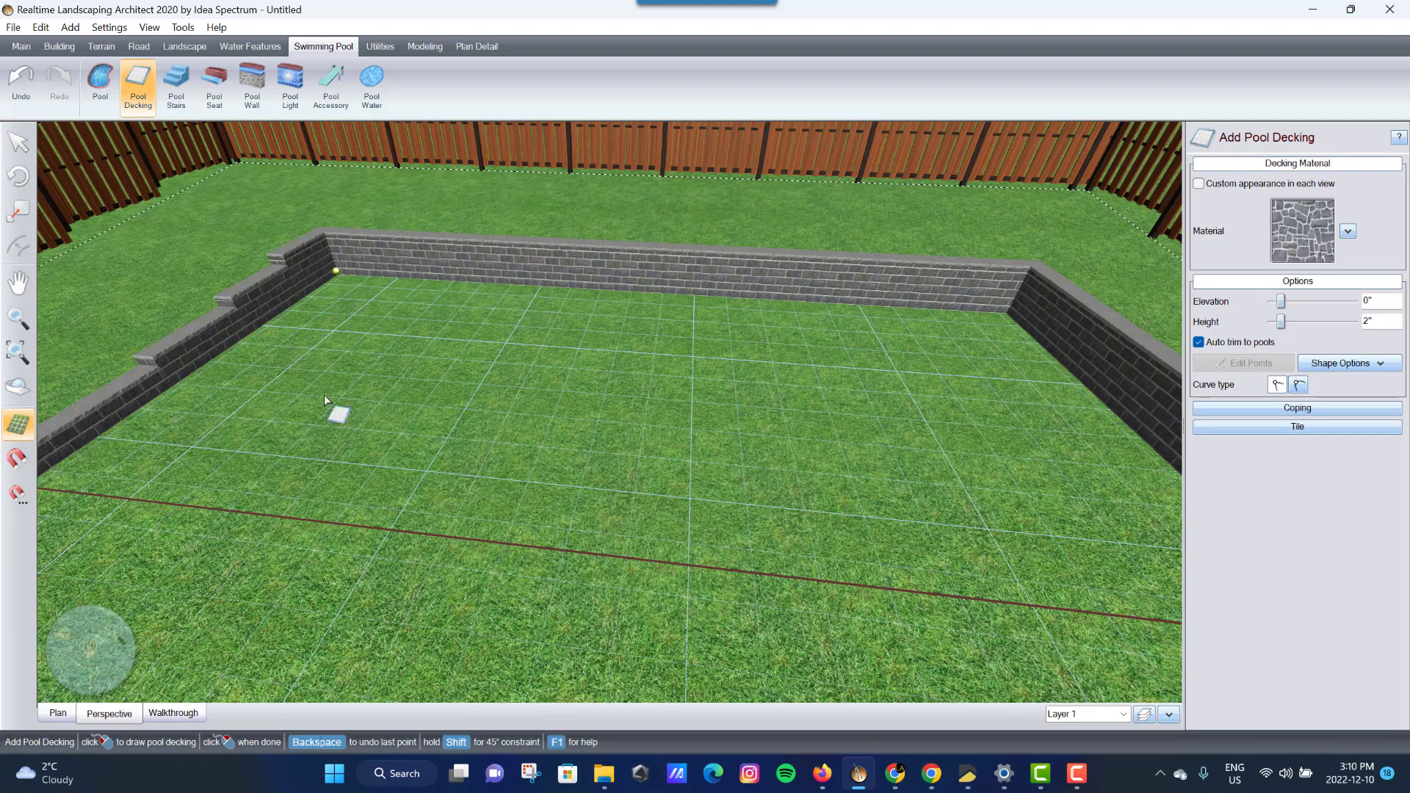
{"action": "left_click", "coordinate": [59, 713]}
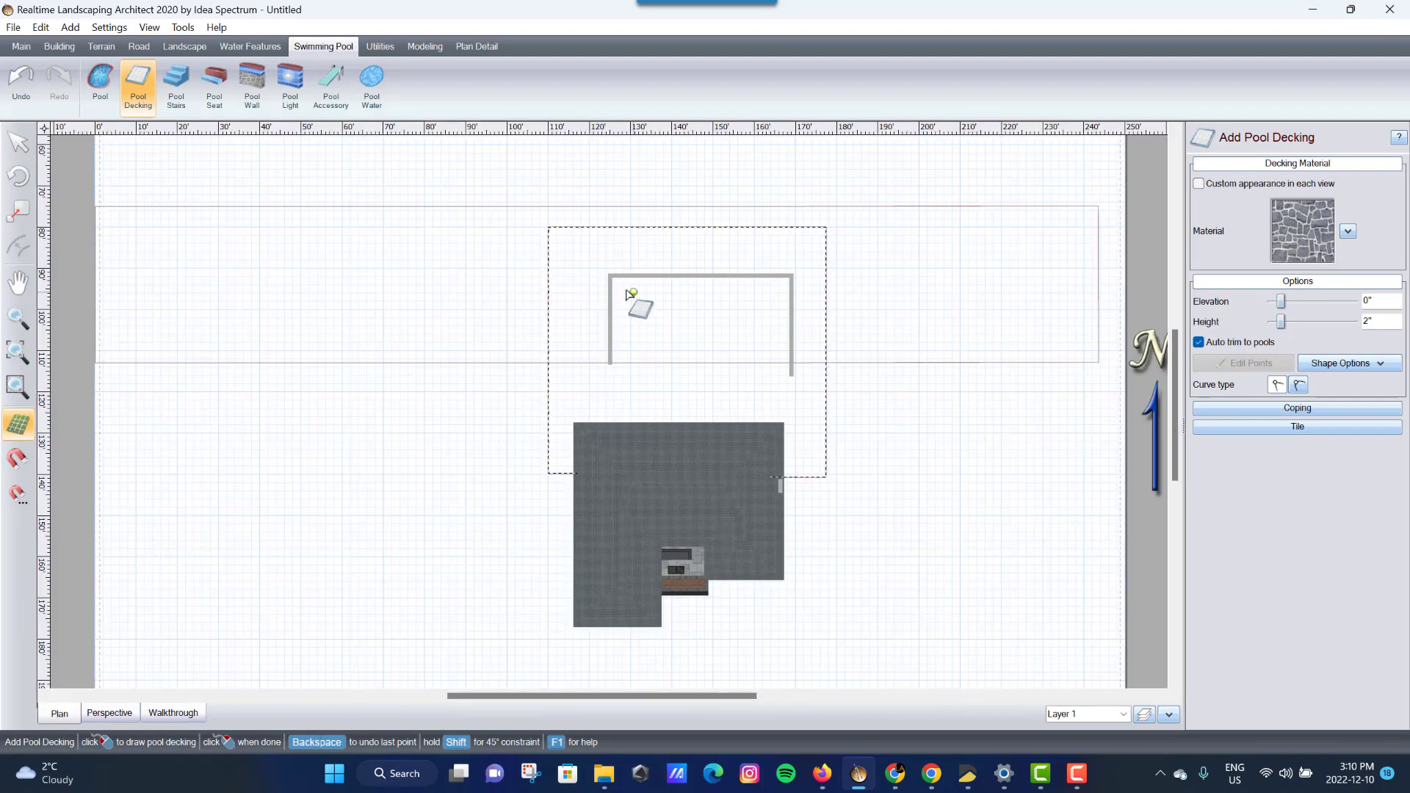
{"action": "scroll", "coordinate": [614, 288], "scroll_direction": "up", "scroll_amount": 5}
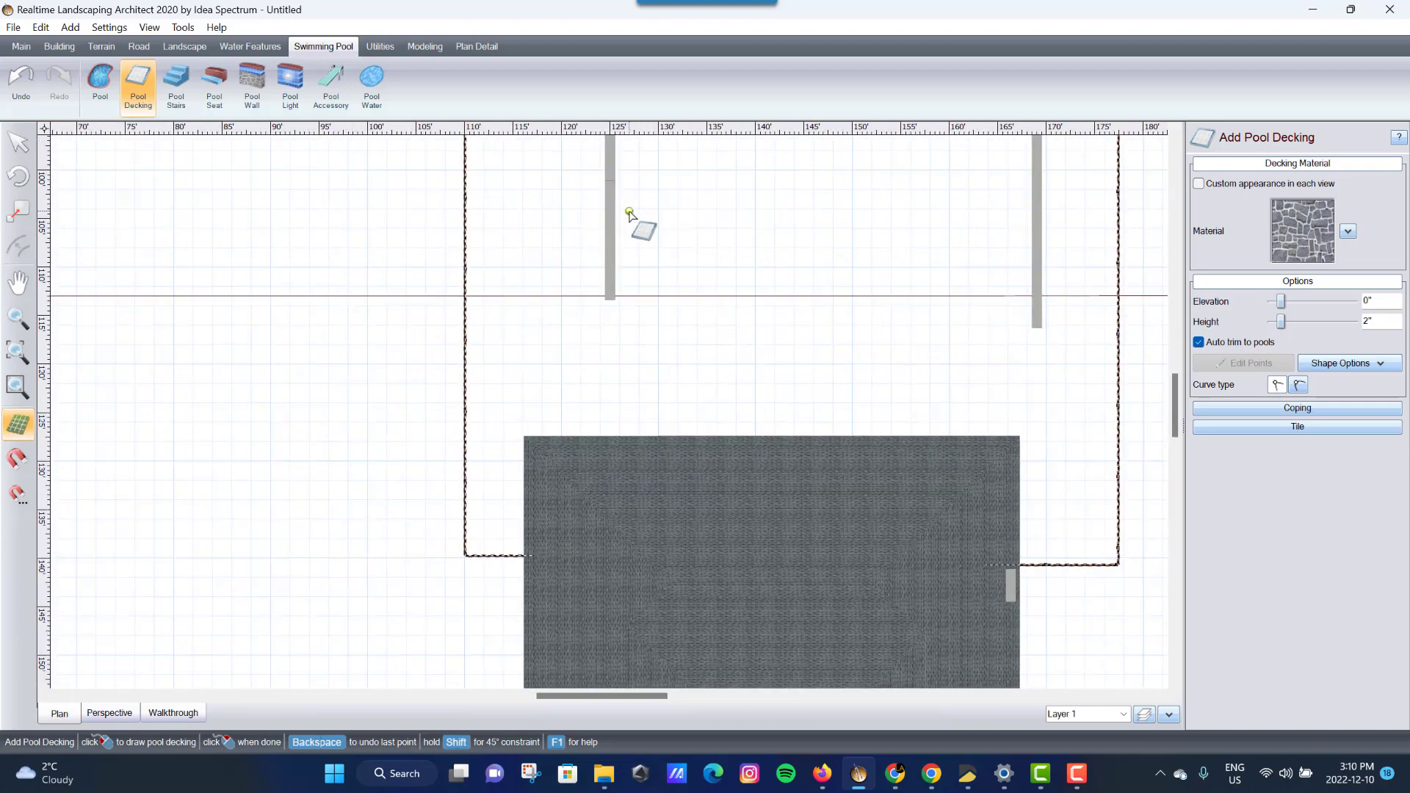
{"action": "key", "text": "Up"}
- Outline the decking from the wall's inner corner down to the house paving and back
{"action": "left_click", "coordinate": [614, 231]}
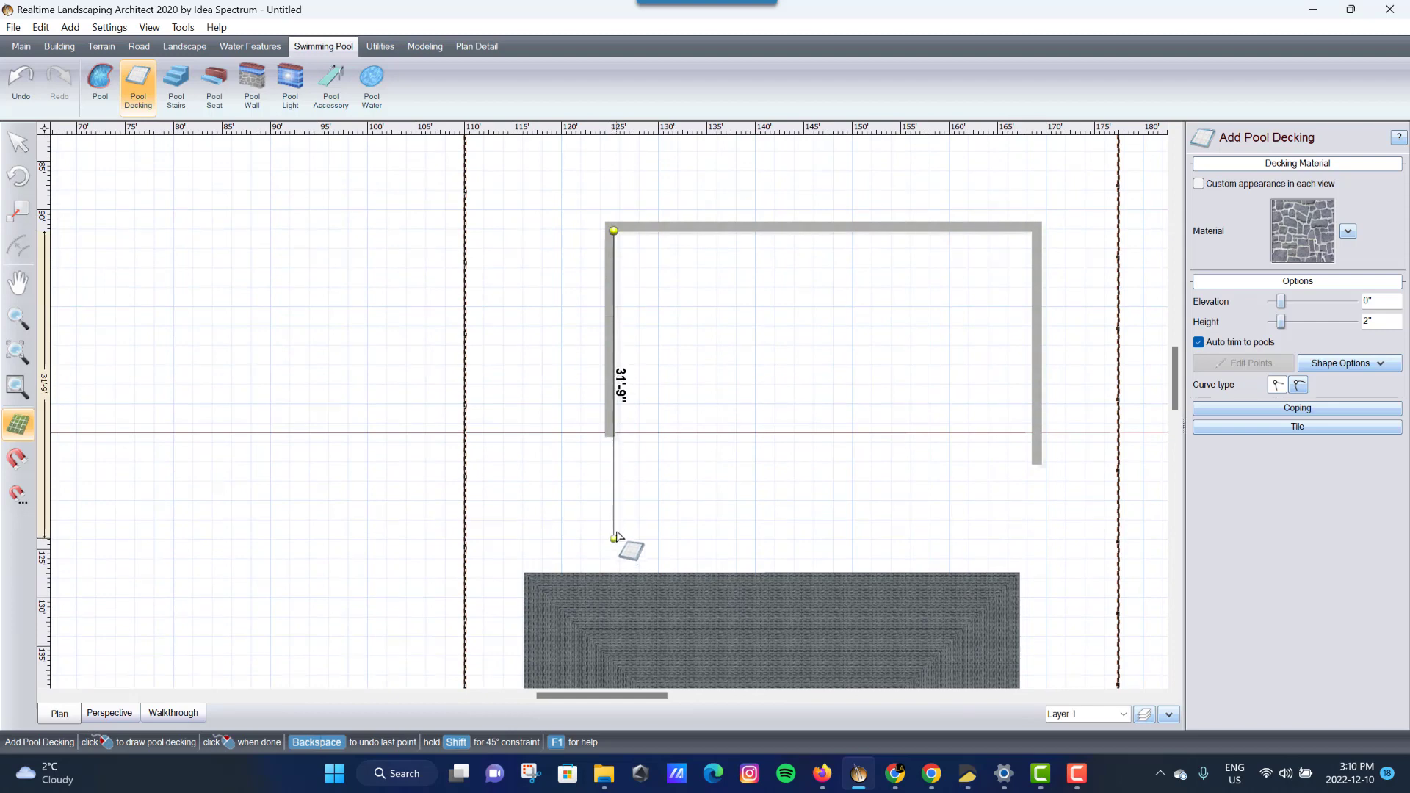
{"action": "left_click", "coordinate": [614, 578]}
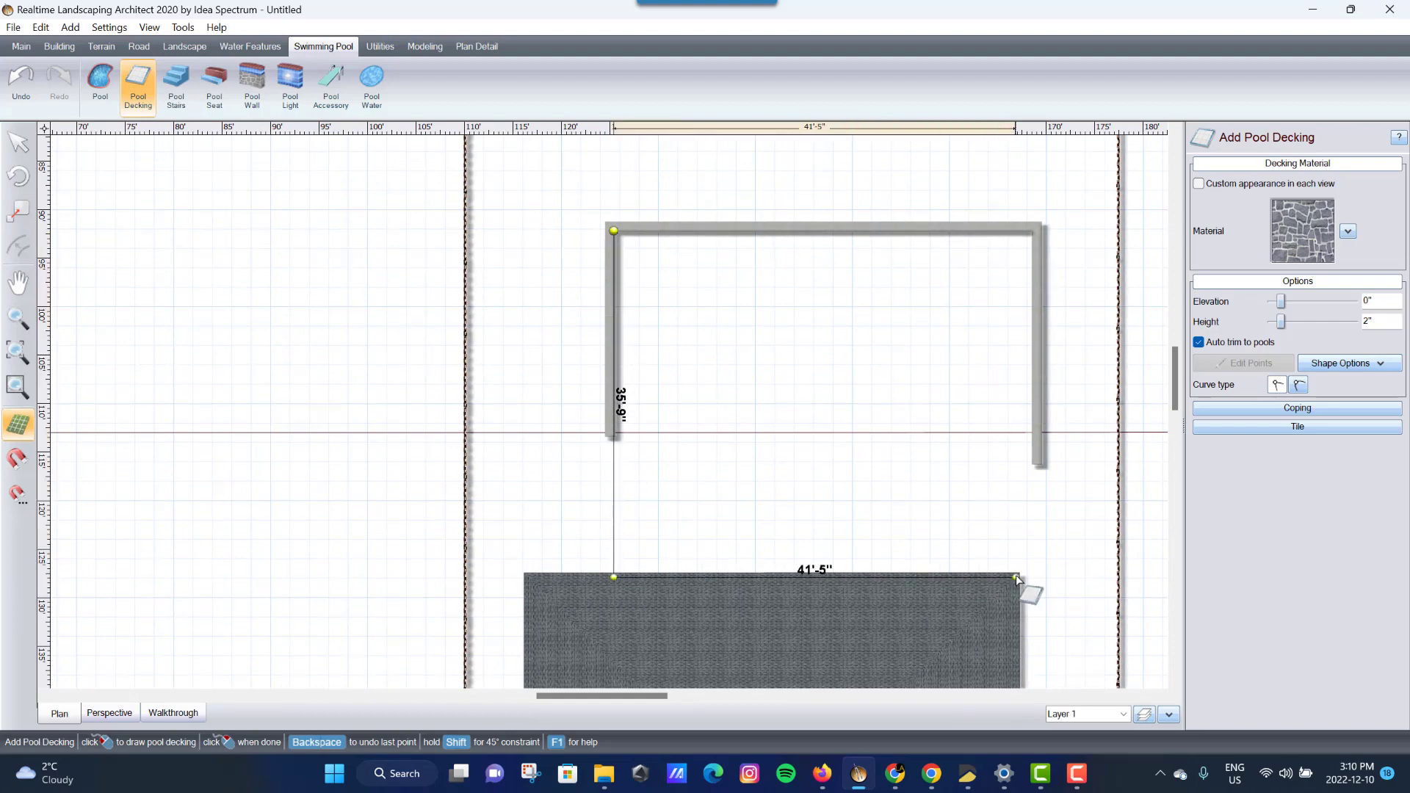
{"action": "left_click", "coordinate": [1039, 578]}
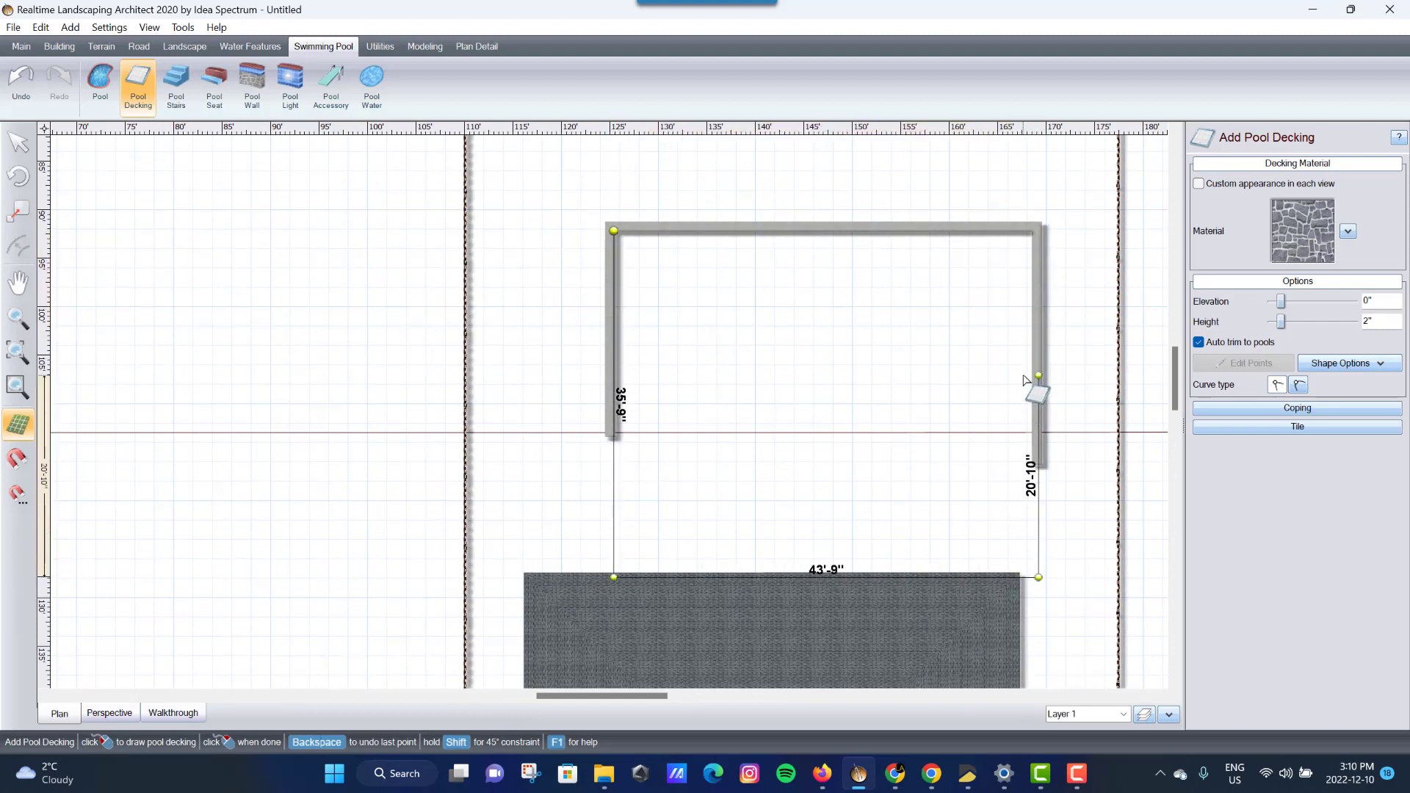
{"action": "left_click", "coordinate": [1028, 231]}
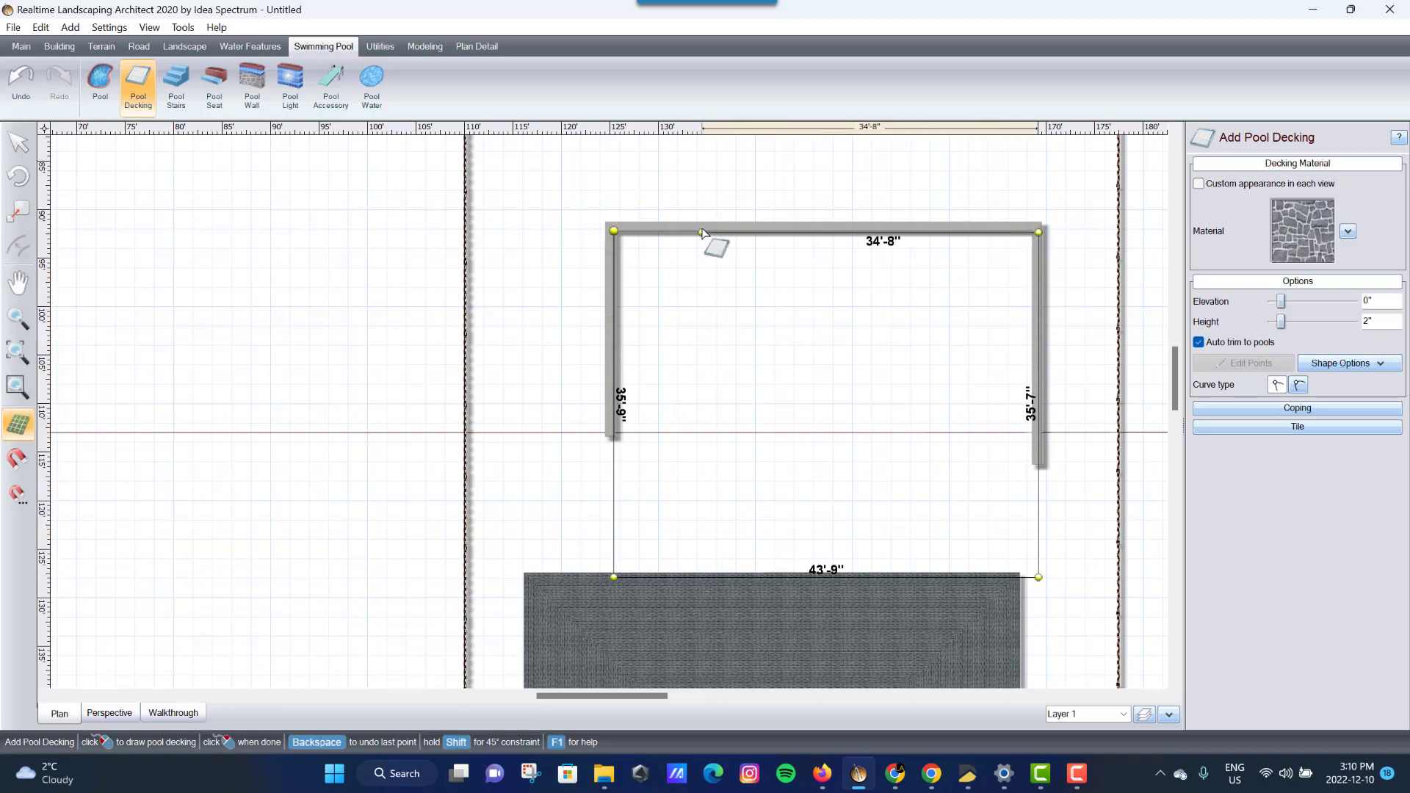
{"action": "left_click", "coordinate": [620, 236]}
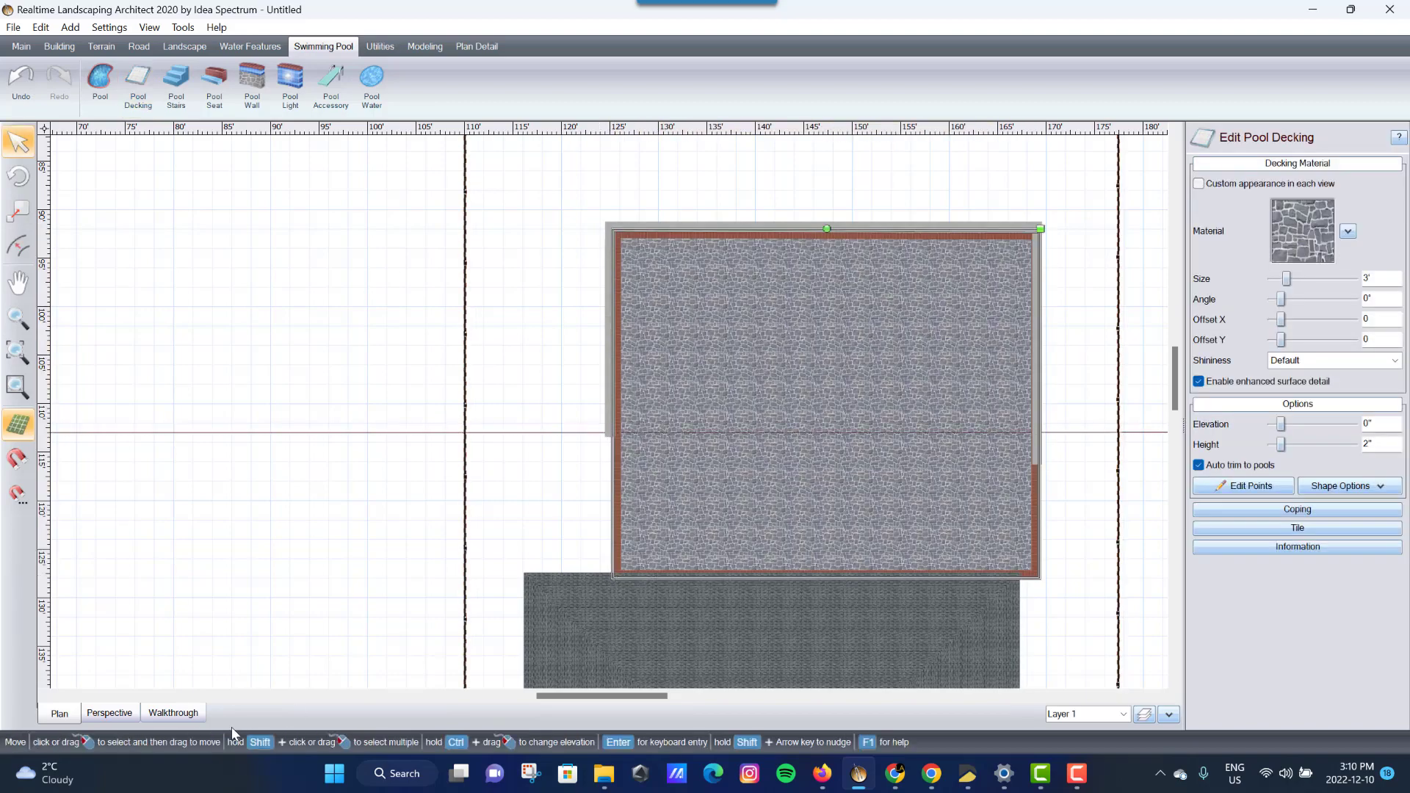
- Inspect the new 2" stone decking in perspective and bring up its material choices
{"action": "left_click", "coordinate": [109, 713]}
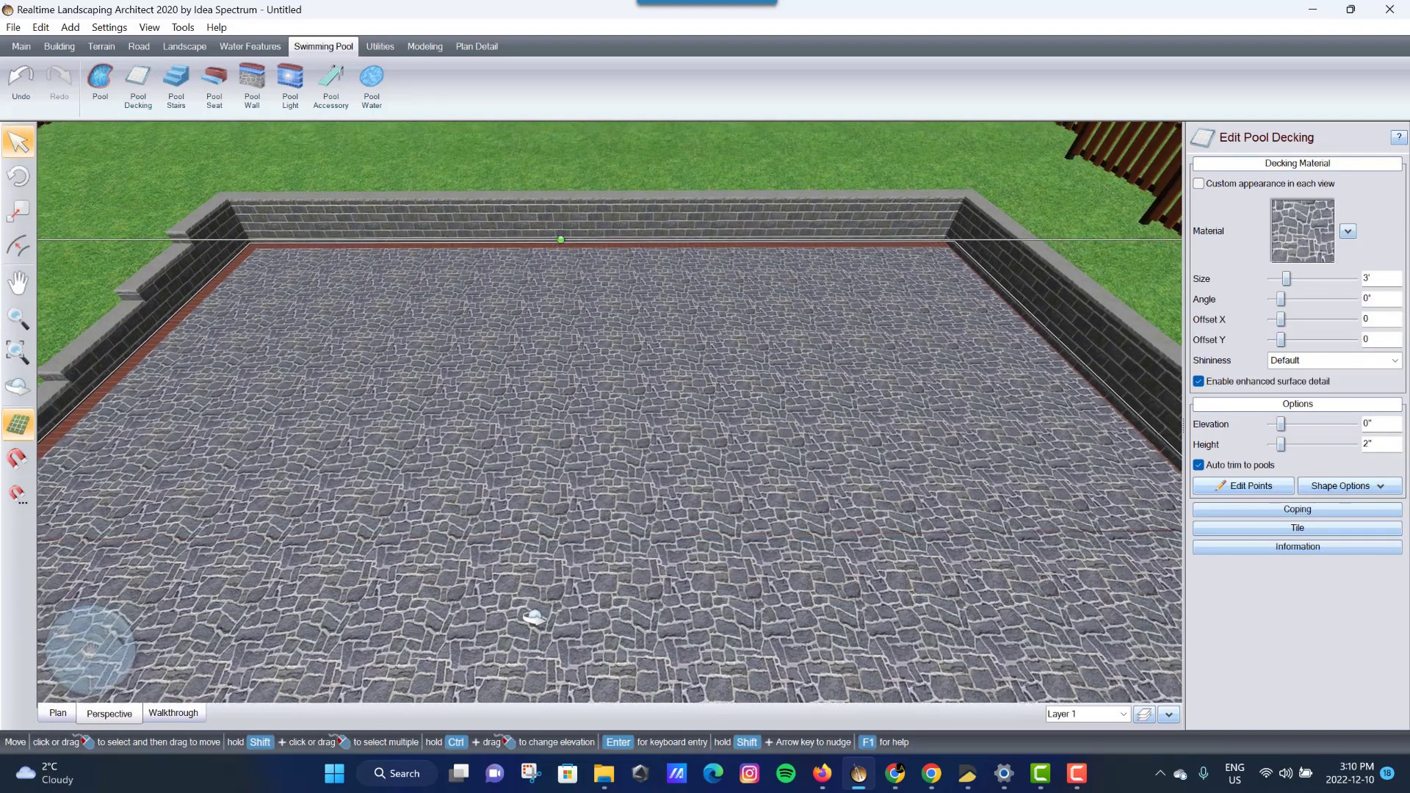
{"action": "middle_click_drag", "start_coordinate": [534, 618], "coordinate": [492, 600]}
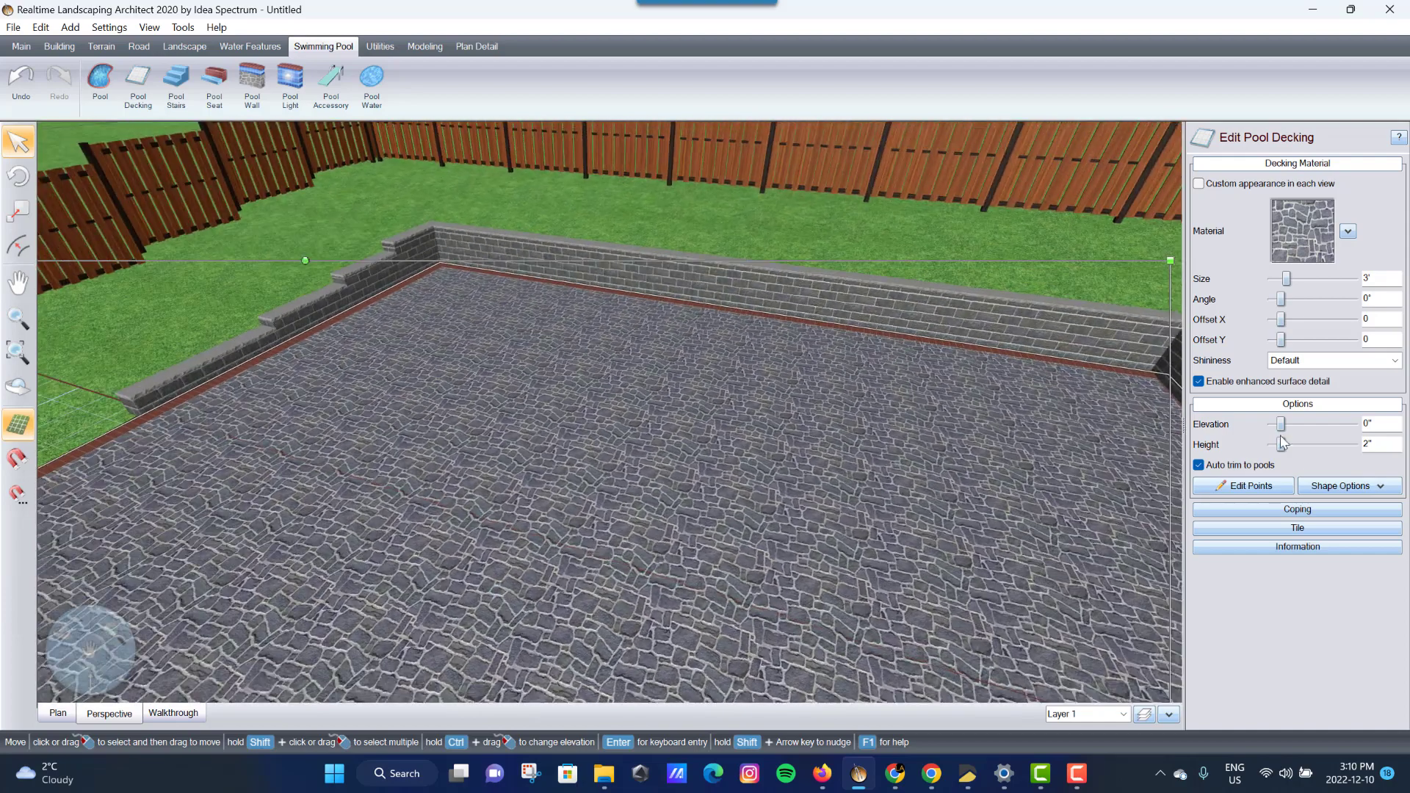
{"action": "left_click", "coordinate": [1297, 257]}
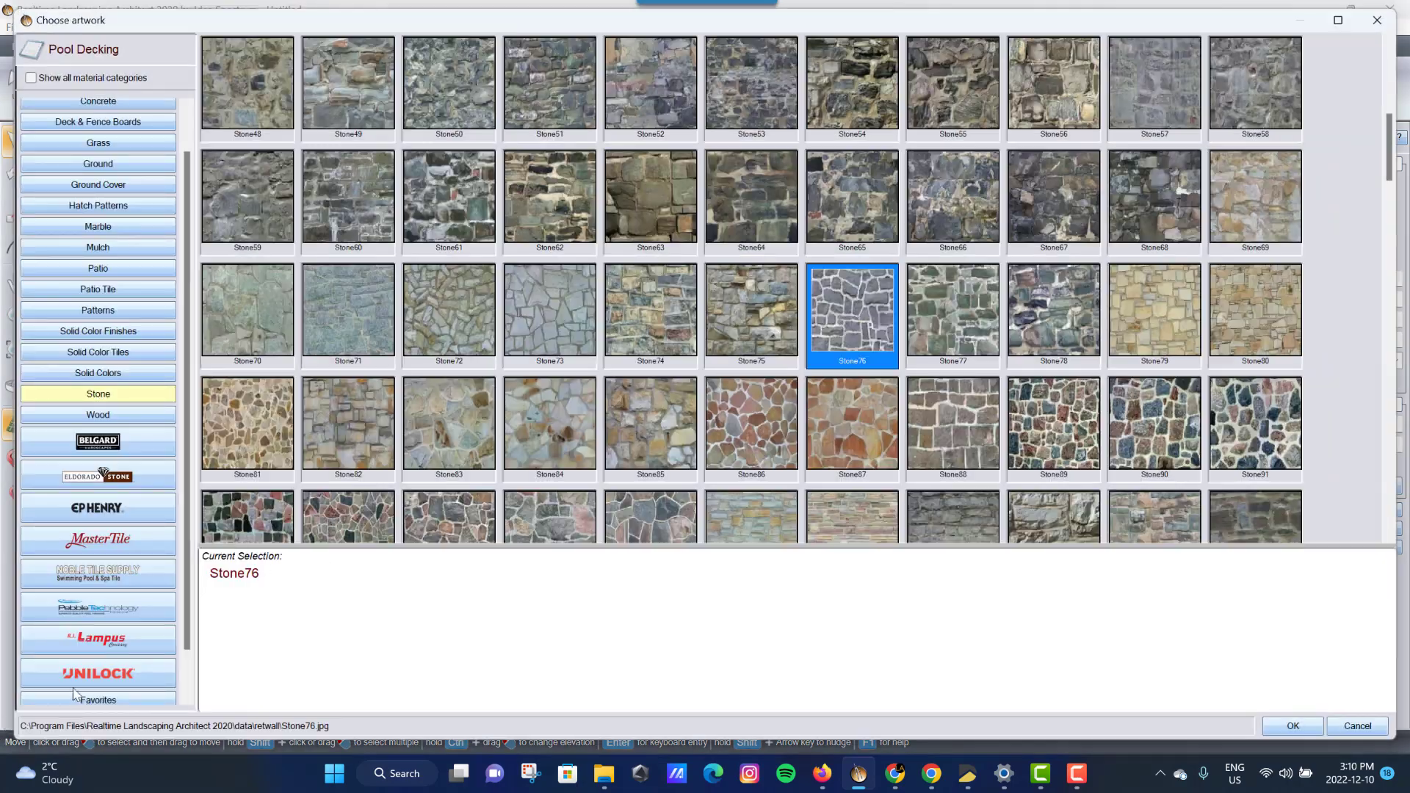
- Change the decking material to Unilock WindermereSmooth Pattern B Cliffside Grey pavers
{"action": "left_click", "coordinate": [97, 673]}
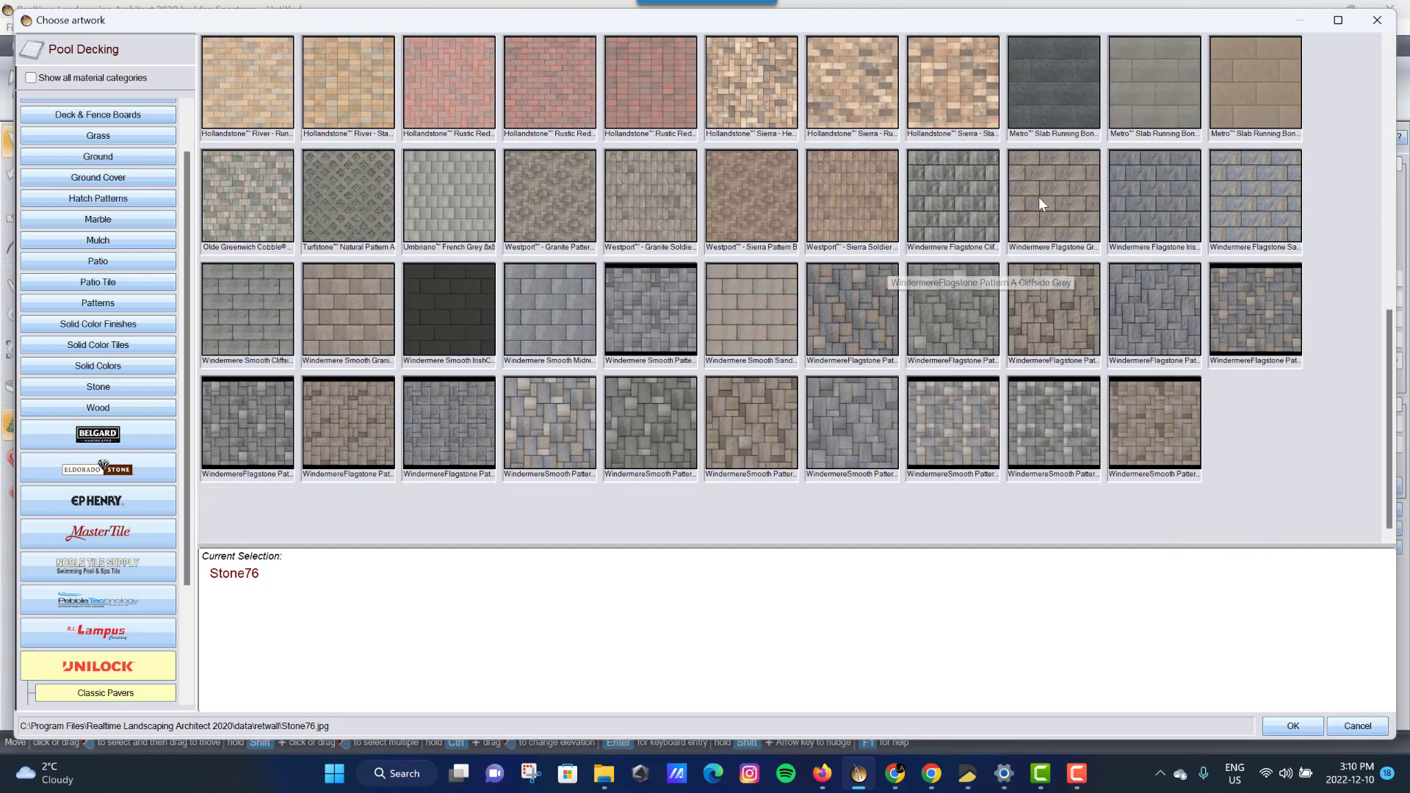
{"action": "left_click", "coordinate": [955, 436]}
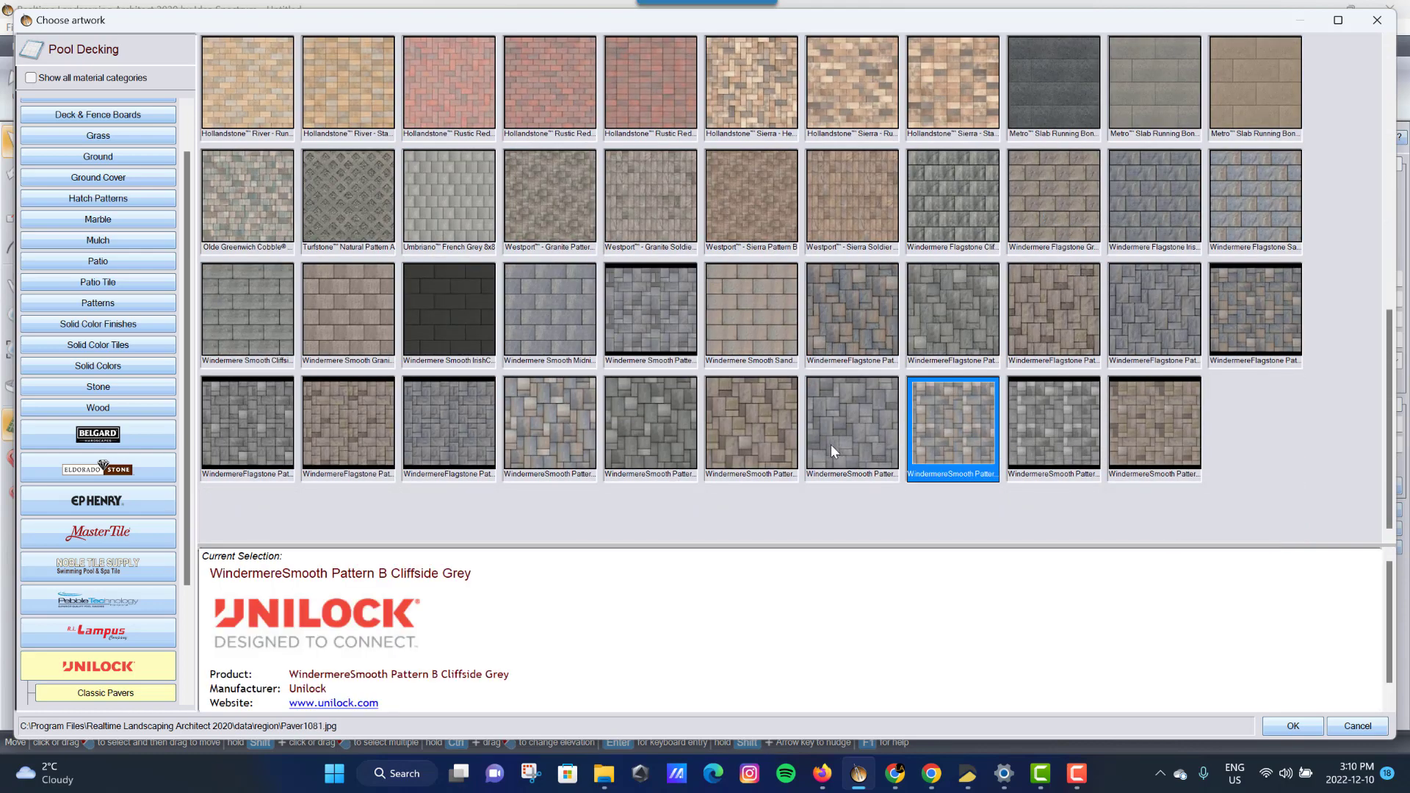
{"action": "left_click", "coordinate": [874, 474]}
{"action": "left_click", "coordinate": [1293, 726]}
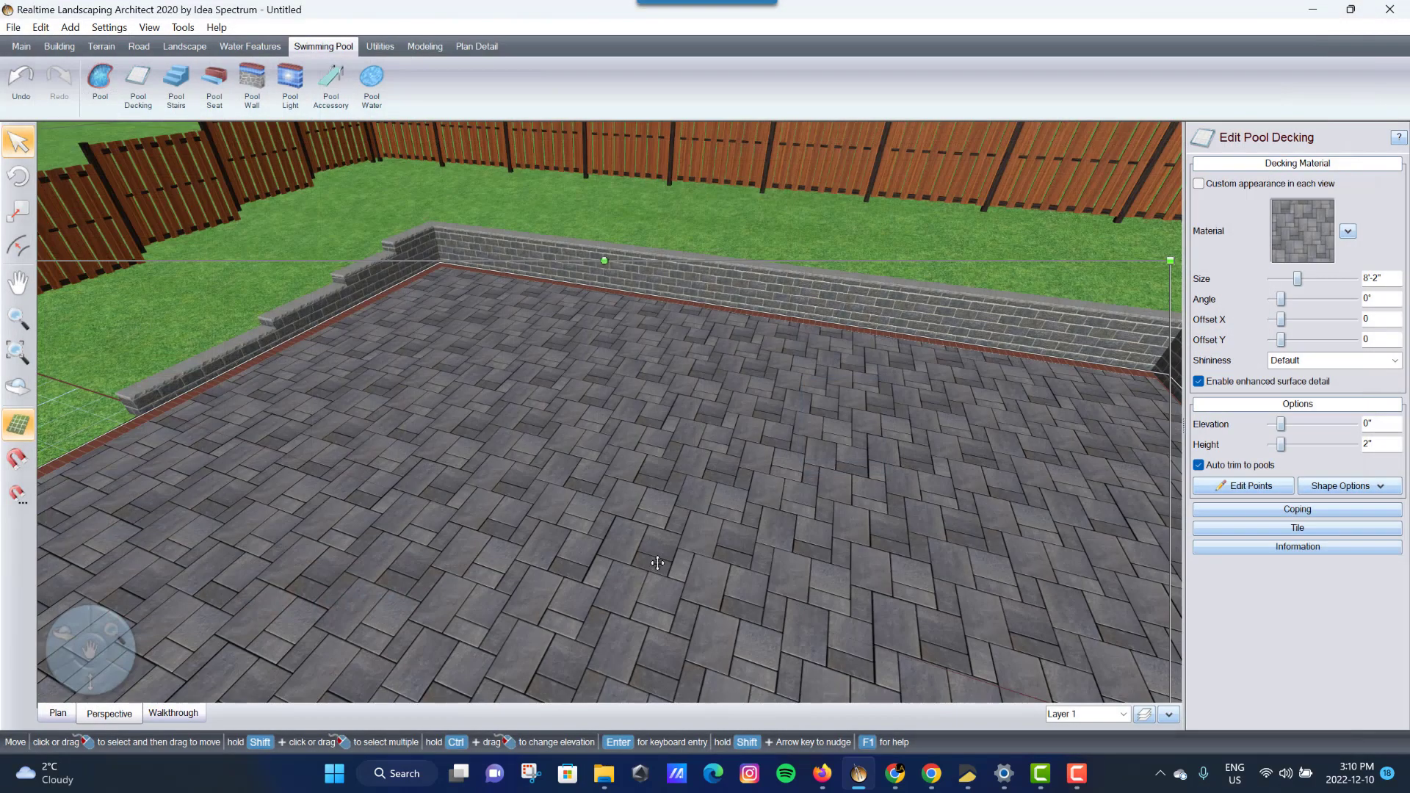
{"action": "middle_click_drag", "start_coordinate": [722, 622], "coordinate": [774, 633]}
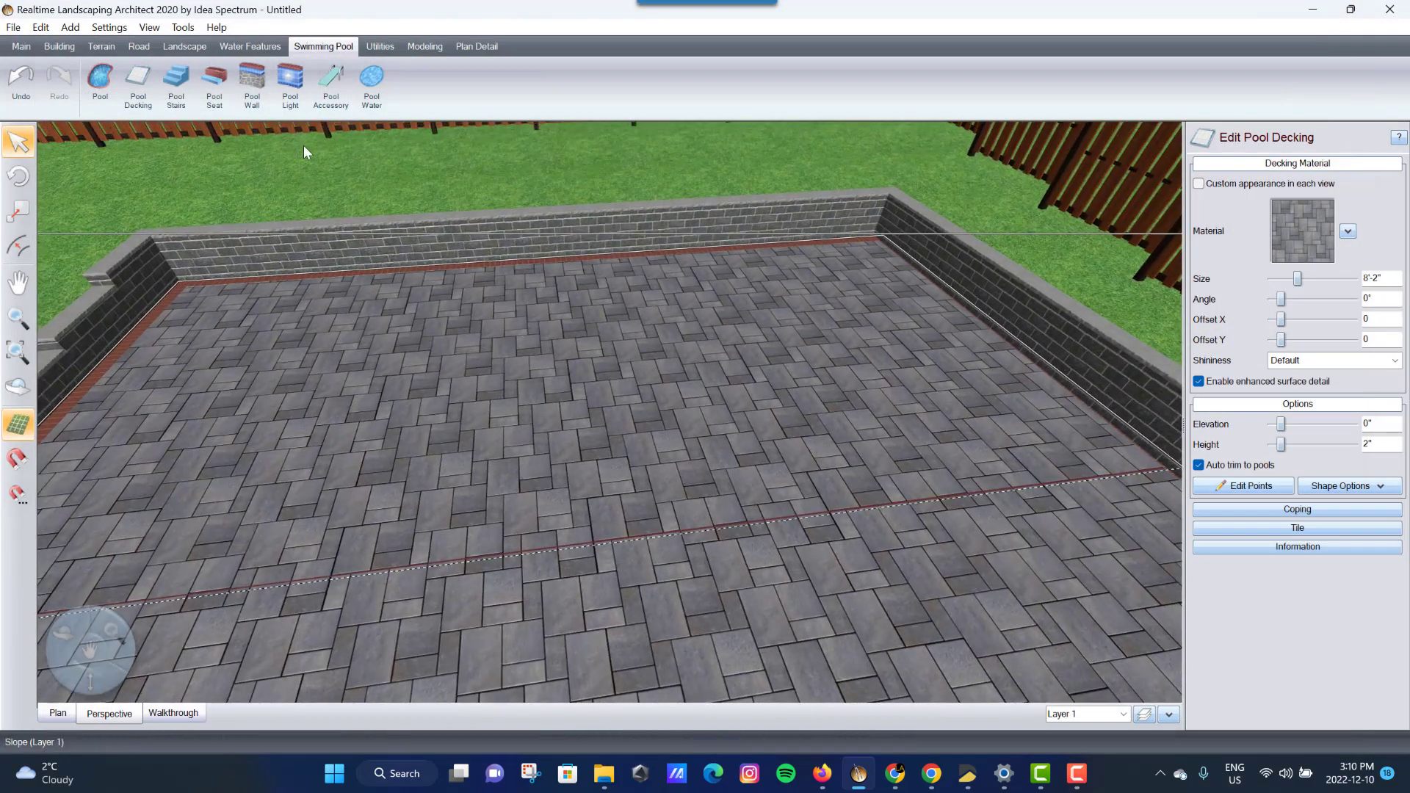
{"action": "left_click", "coordinate": [100, 79]}
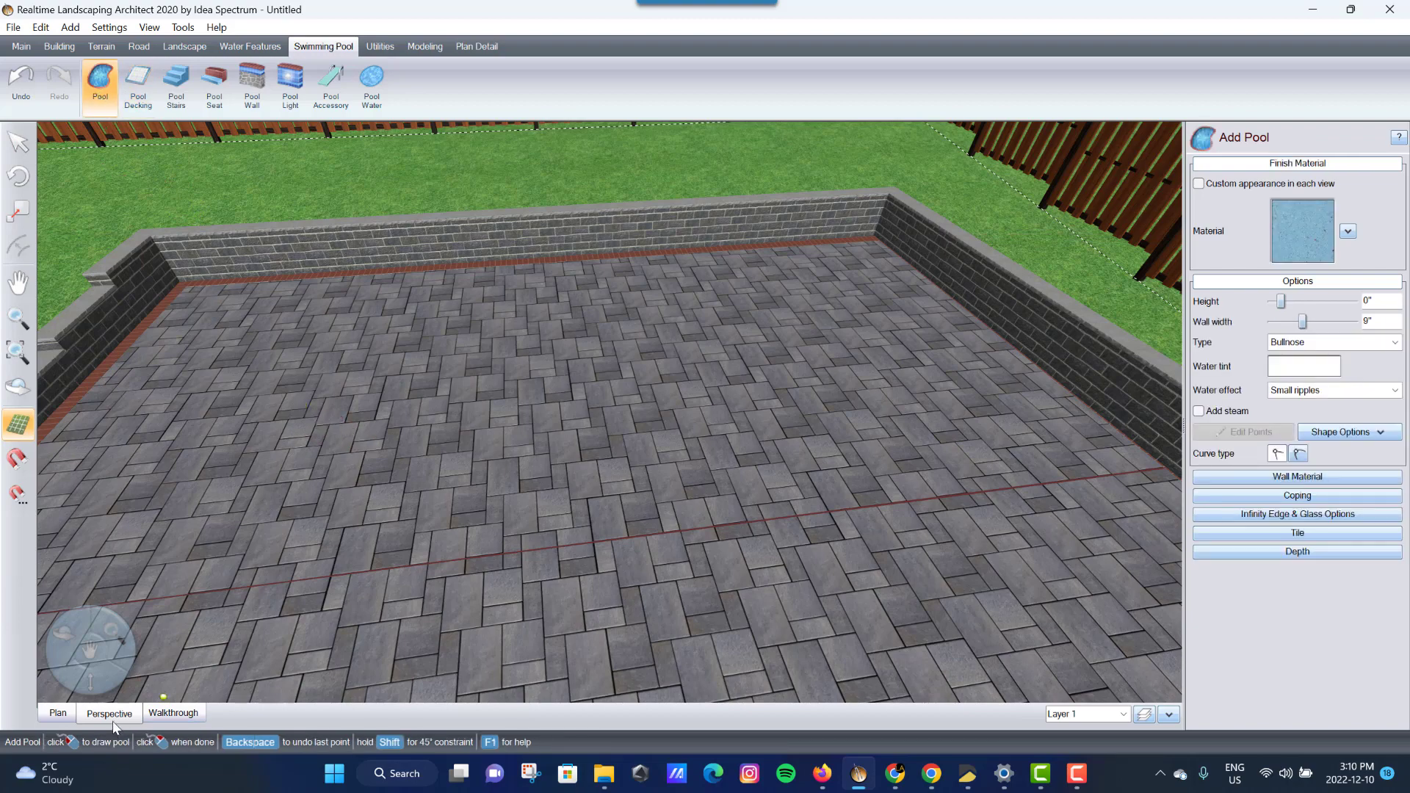
- Draw a 26' by 12' rectangular pool in plan view on the paver decking
{"action": "left_click", "coordinate": [58, 713]}
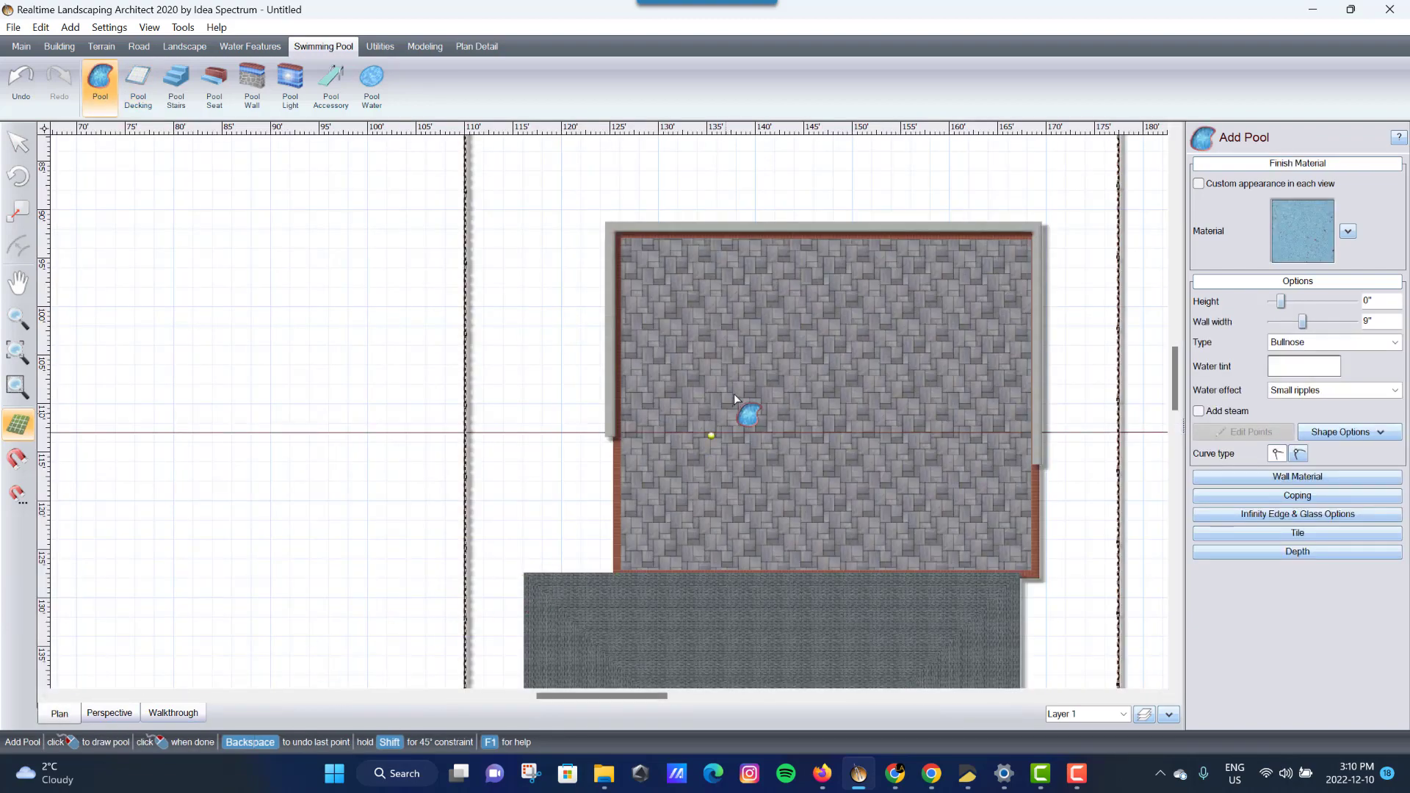
{"action": "left_click", "coordinate": [704, 321]}
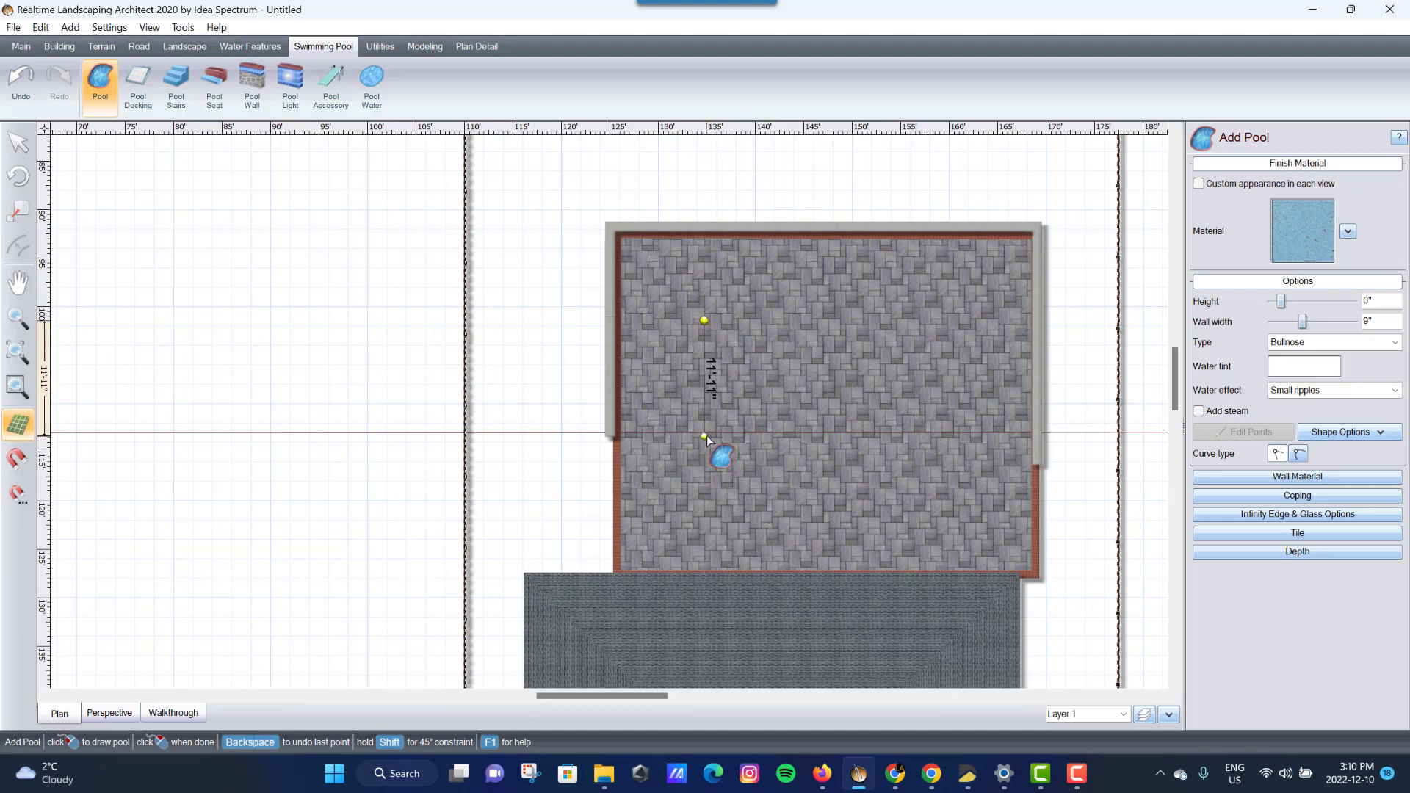
{"action": "left_click", "coordinate": [704, 437]}
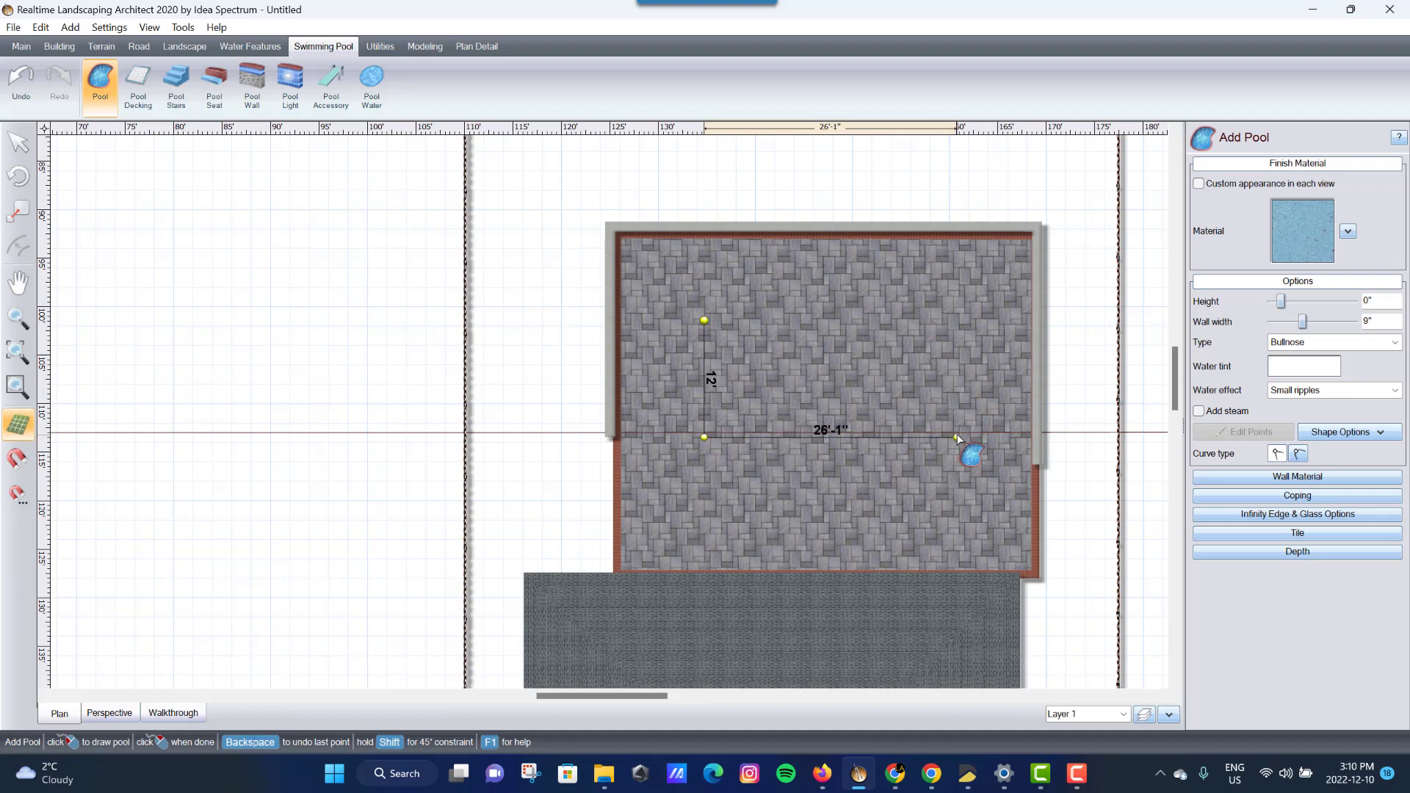
{"action": "left_click", "coordinate": [956, 434]}
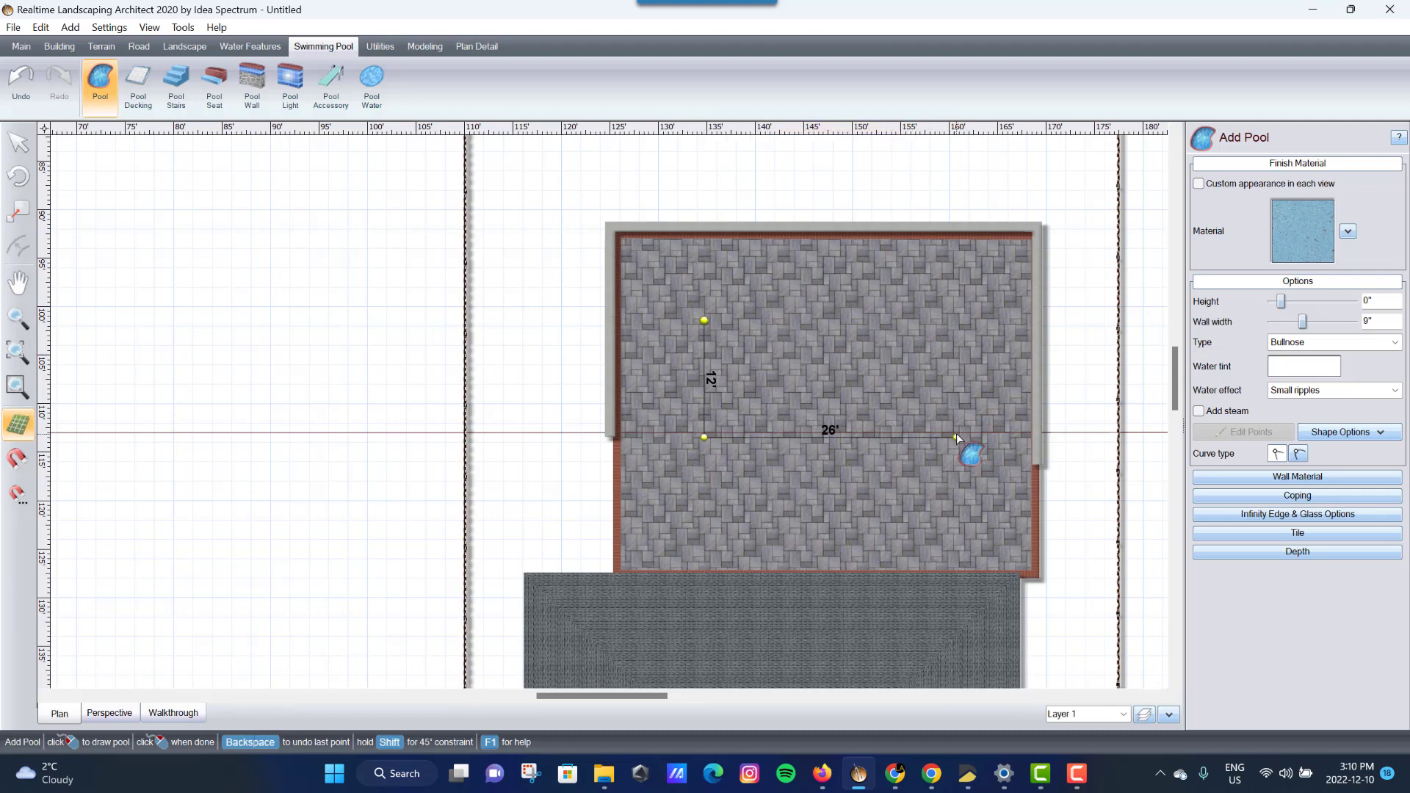
{"action": "left_click", "coordinate": [962, 320]}
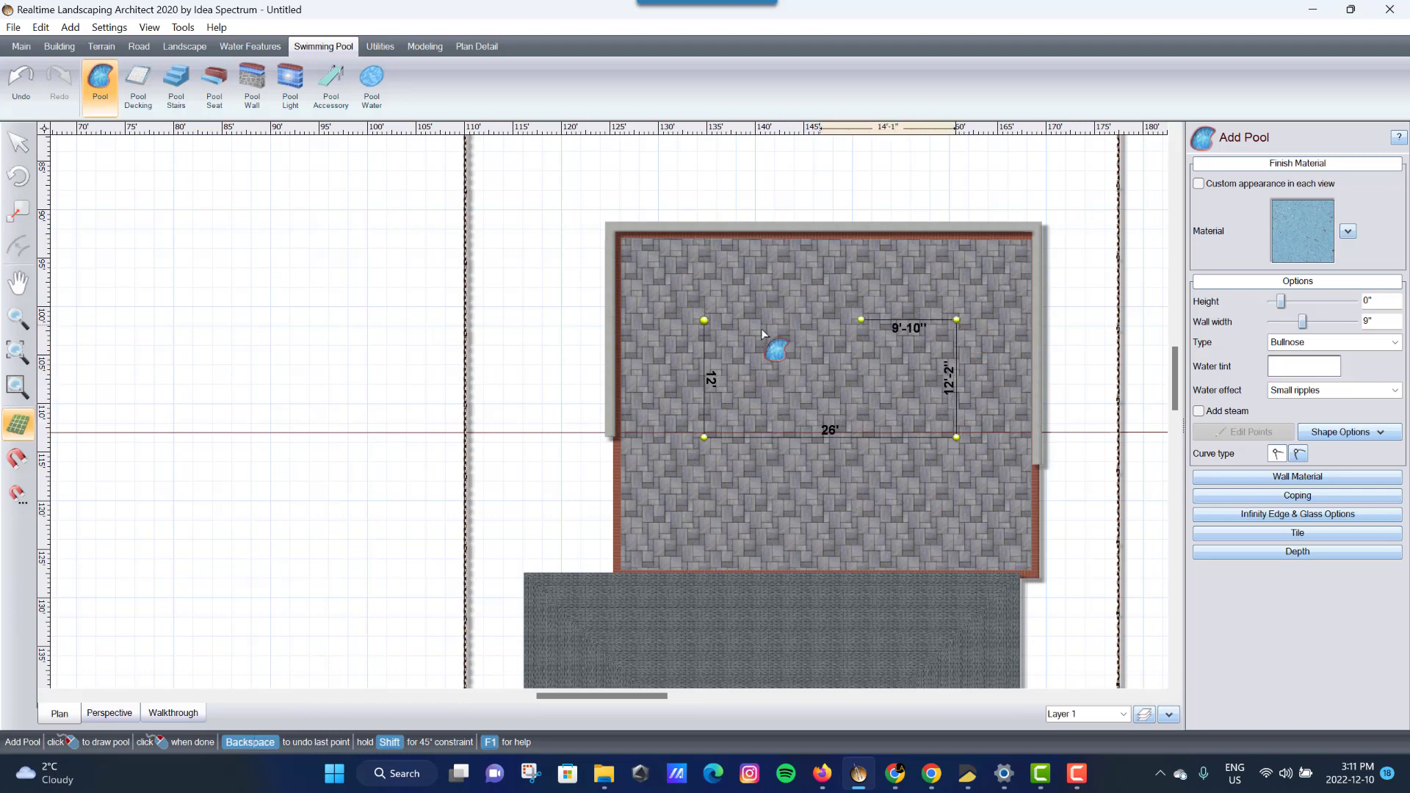
{"action": "left_click", "coordinate": [707, 323]}
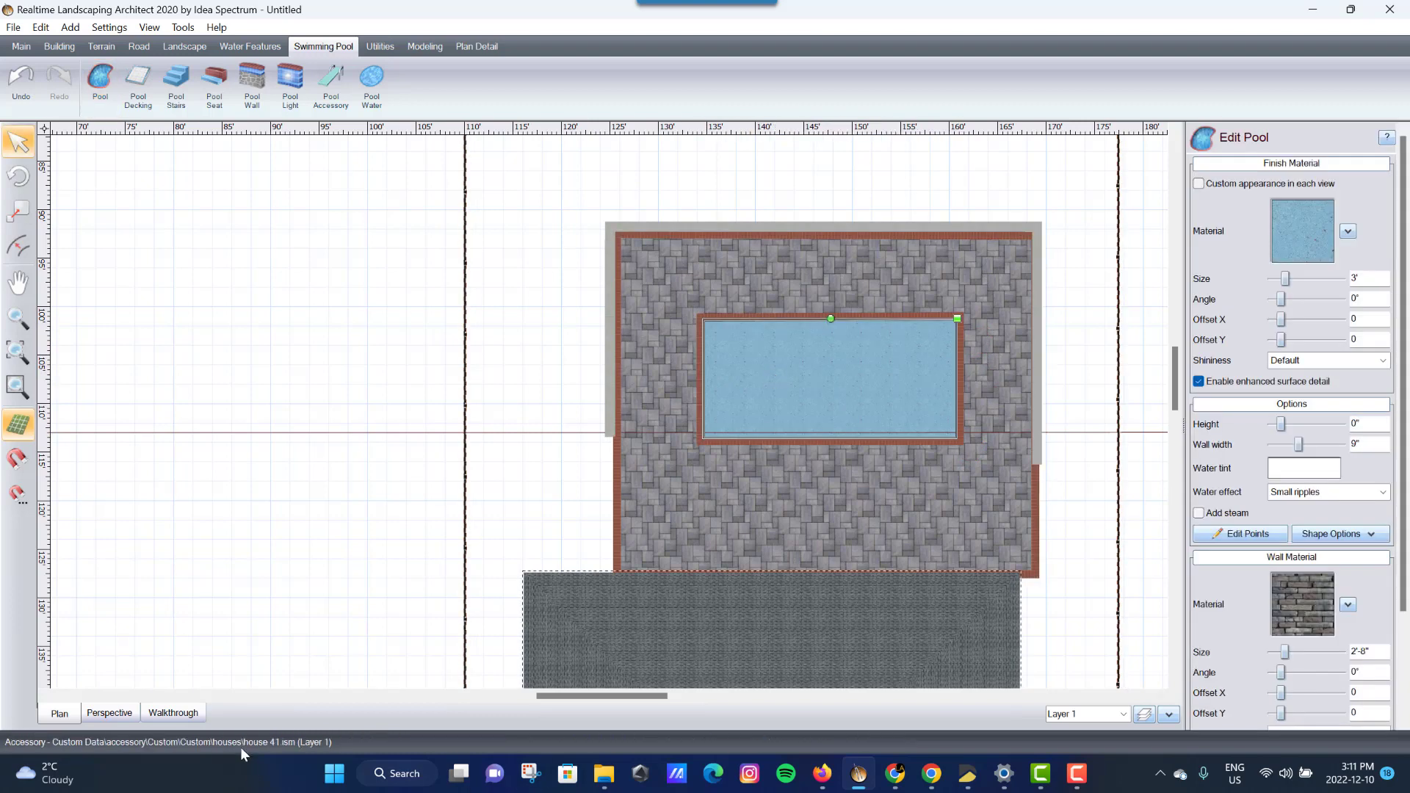
- Orbit and zoom around the brick-edged pool in perspective to inspect it from several angles
{"action": "left_click", "coordinate": [104, 716]}
{"action": "scroll", "coordinate": [535, 619], "scroll_direction": "up", "scroll_amount": 4}
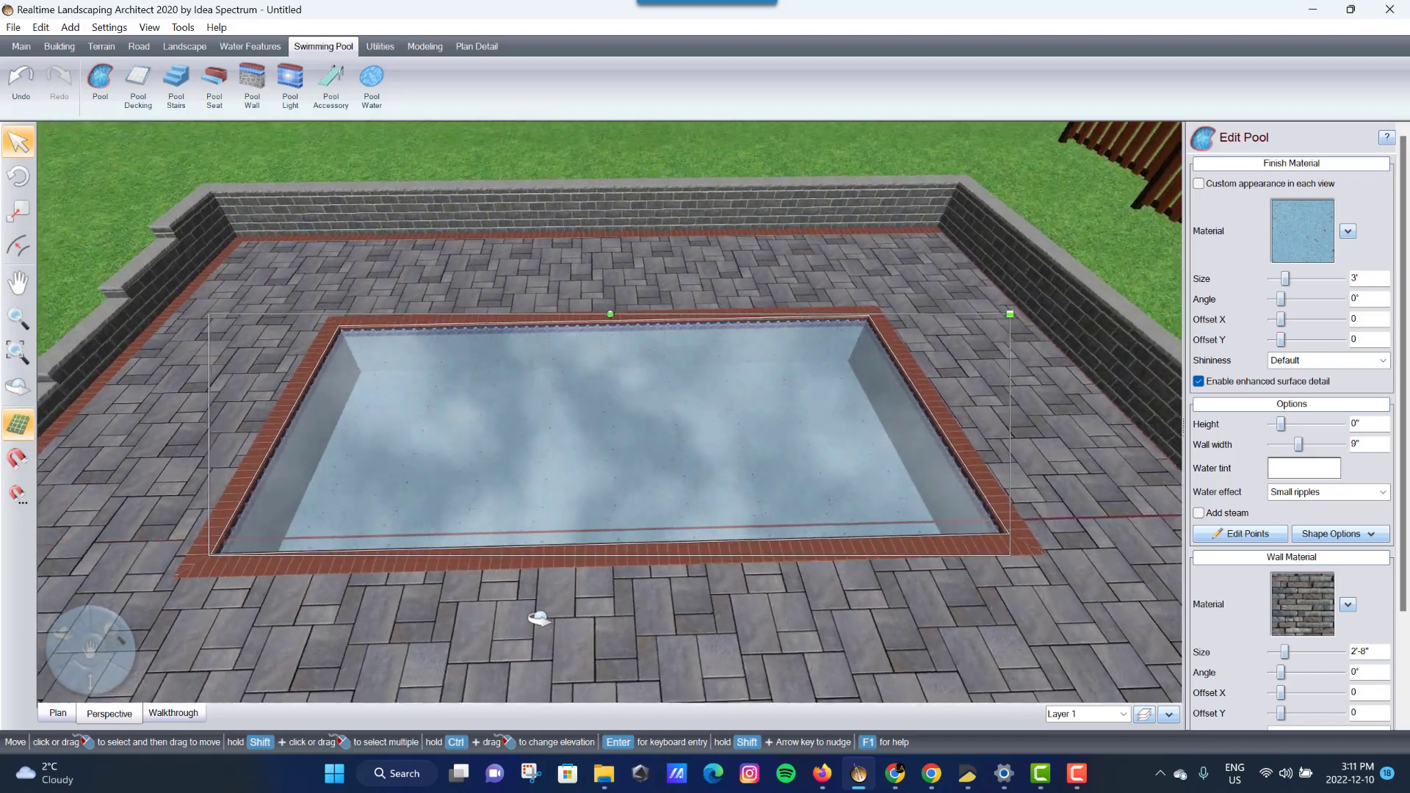
{"action": "scroll", "coordinate": [532, 624], "scroll_direction": "down", "scroll_amount": 3}
{"action": "scroll", "coordinate": [645, 488], "scroll_direction": "down", "scroll_amount": 2}
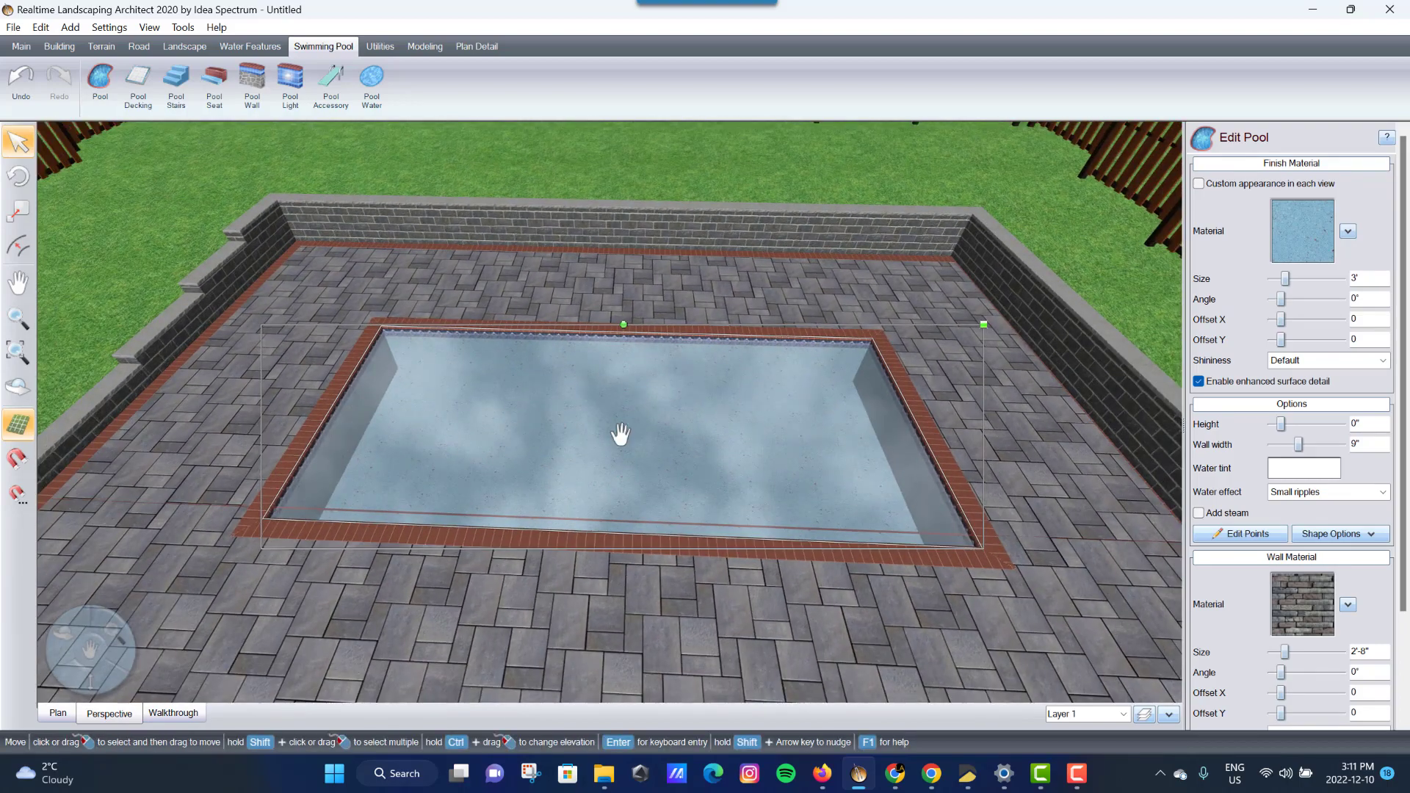
{"action": "middle_click_drag", "start_coordinate": [661, 466], "coordinate": [1021, 364]}
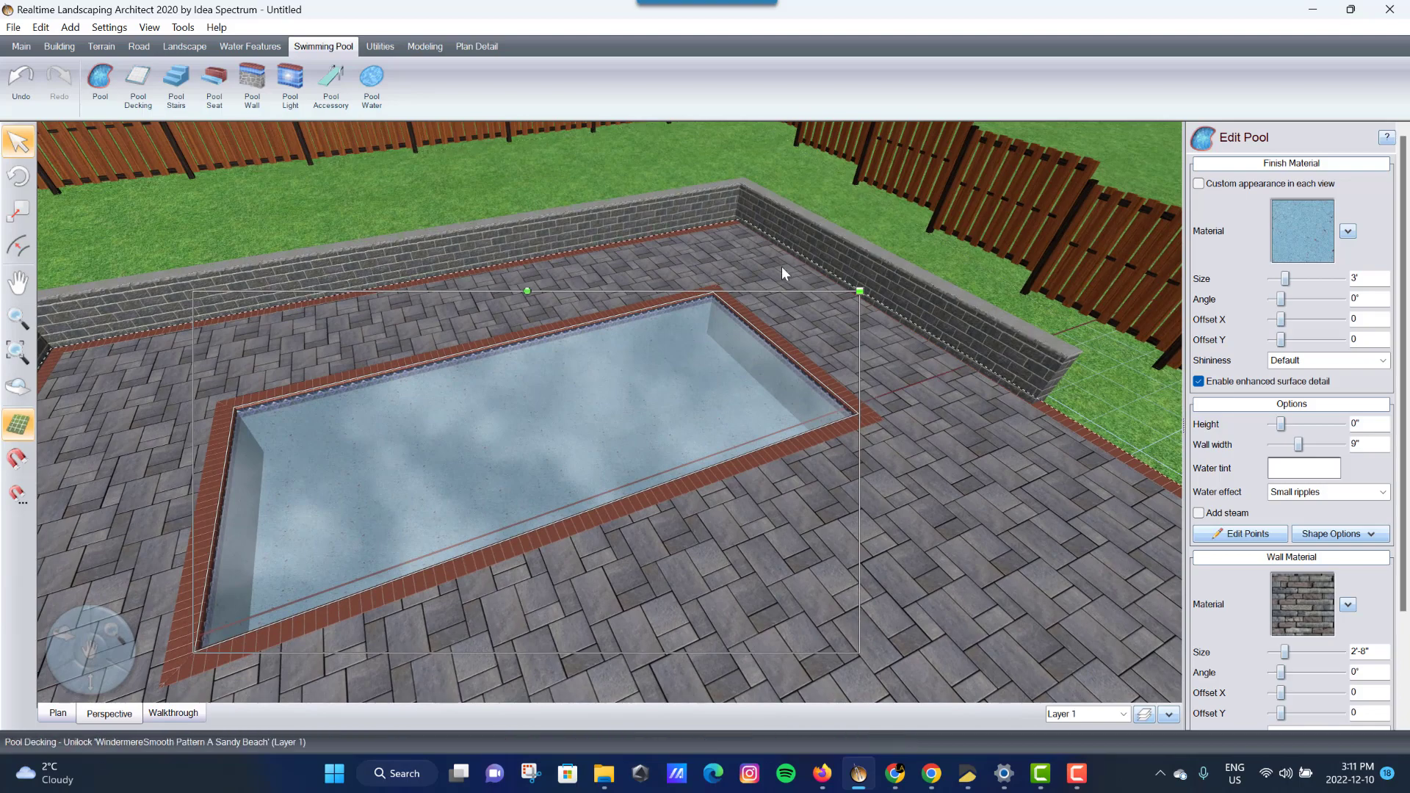
{"action": "middle_click_drag", "start_coordinate": [874, 355], "coordinate": [705, 412]}
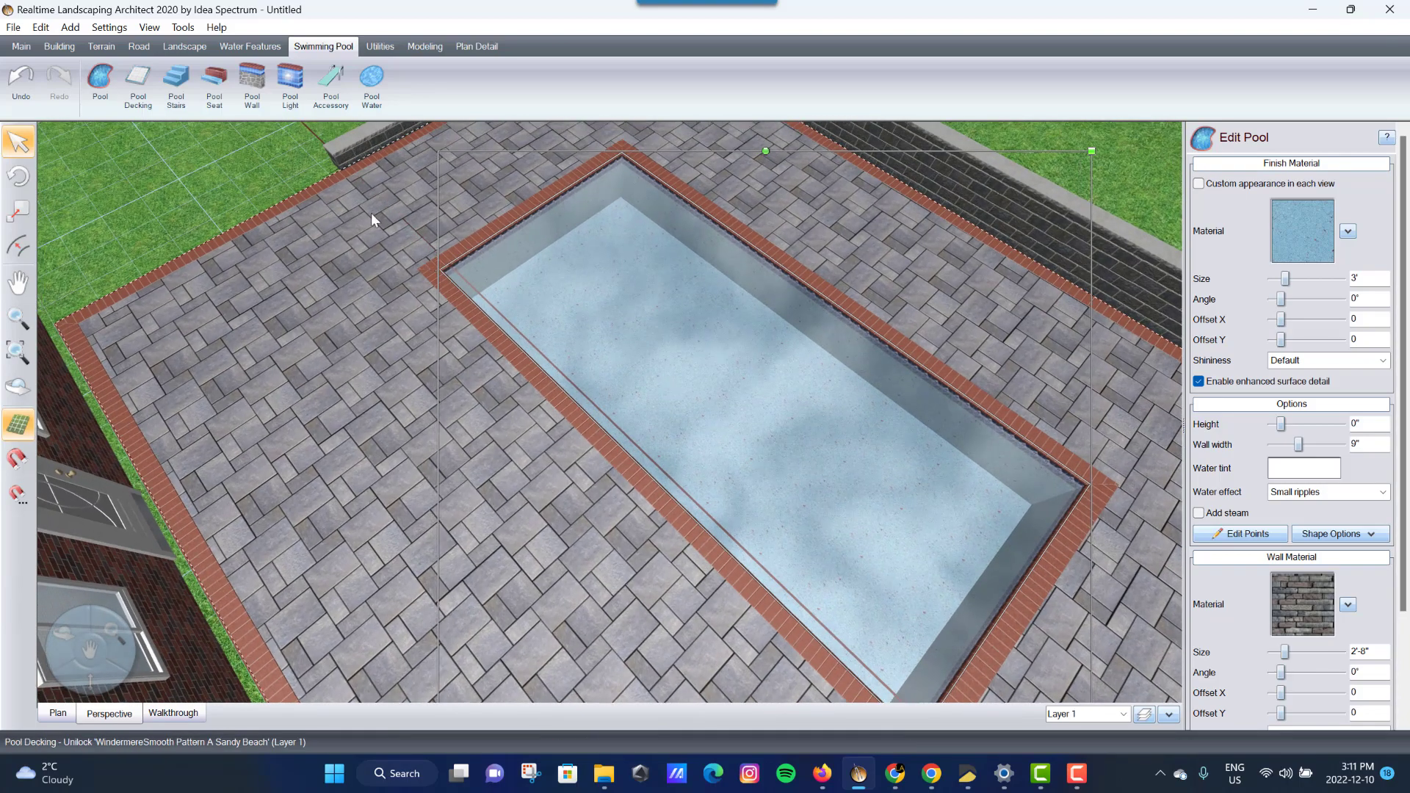
{"action": "middle_click_drag", "start_coordinate": [371, 213], "coordinate": [509, 294]}
{"action": "scroll", "coordinate": [509, 289], "scroll_direction": "down", "scroll_amount": 2}
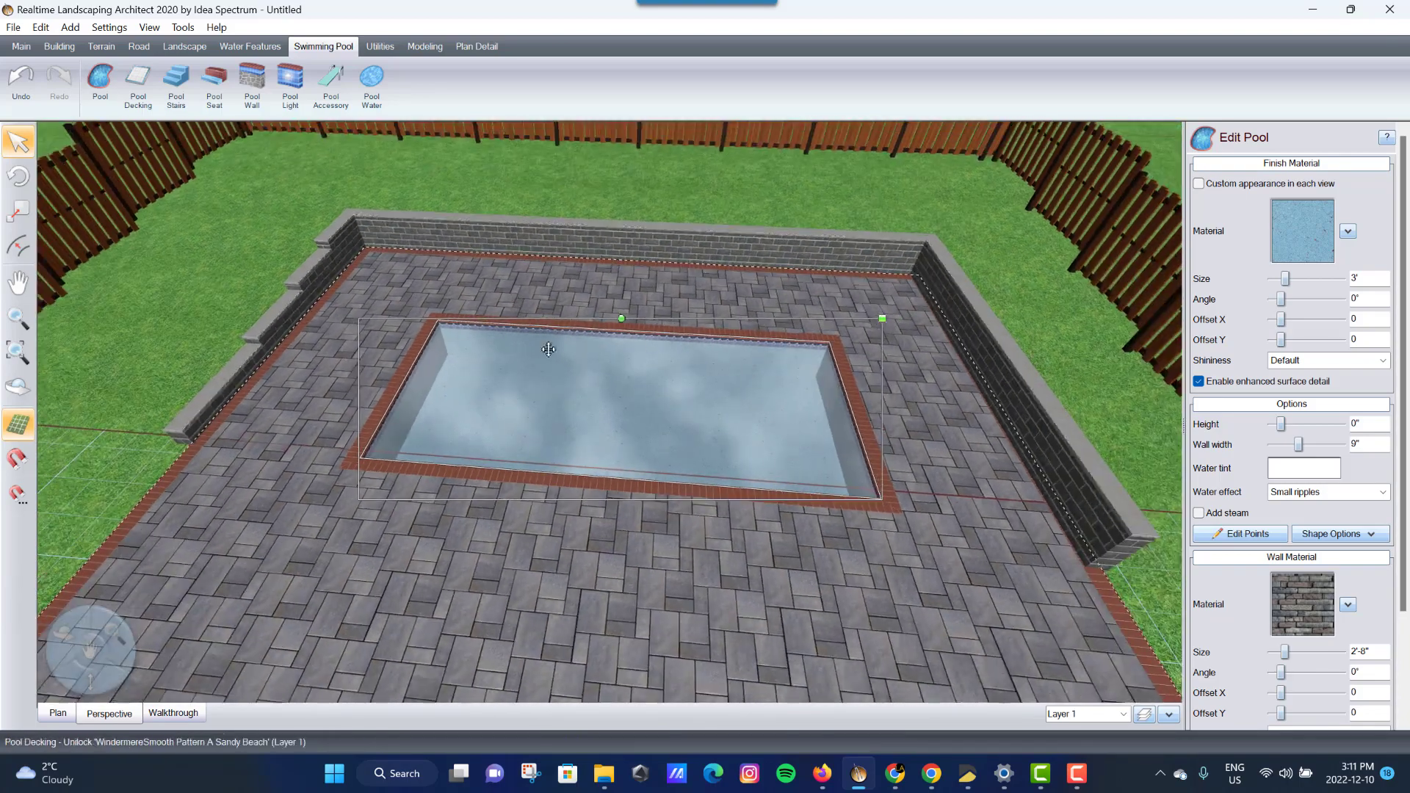
{"action": "key", "text": "Up"}
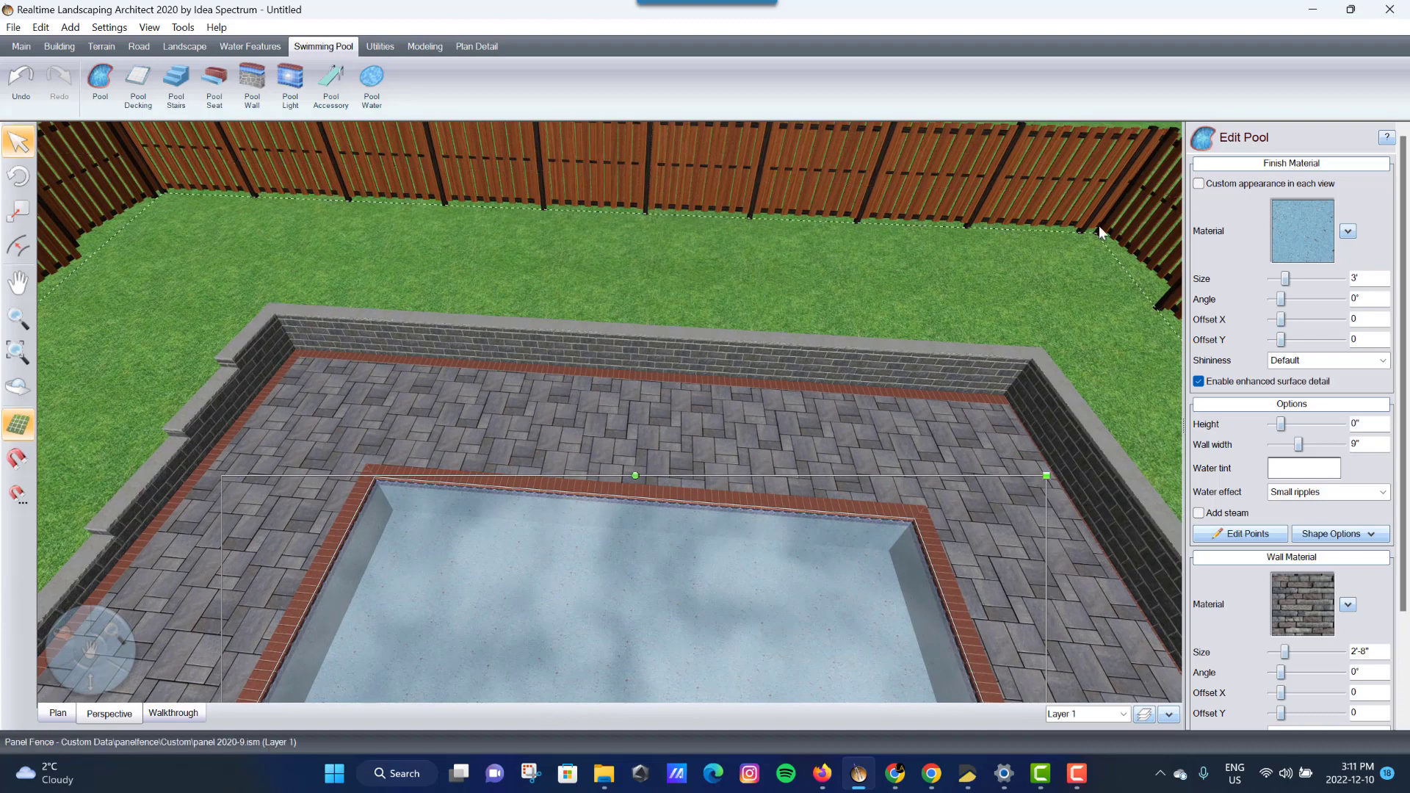
- Place a terrain slope running from the back wall to beyond the fence
{"action": "left_click", "coordinate": [60, 47]}
{"action": "left_click", "coordinate": [101, 46]}
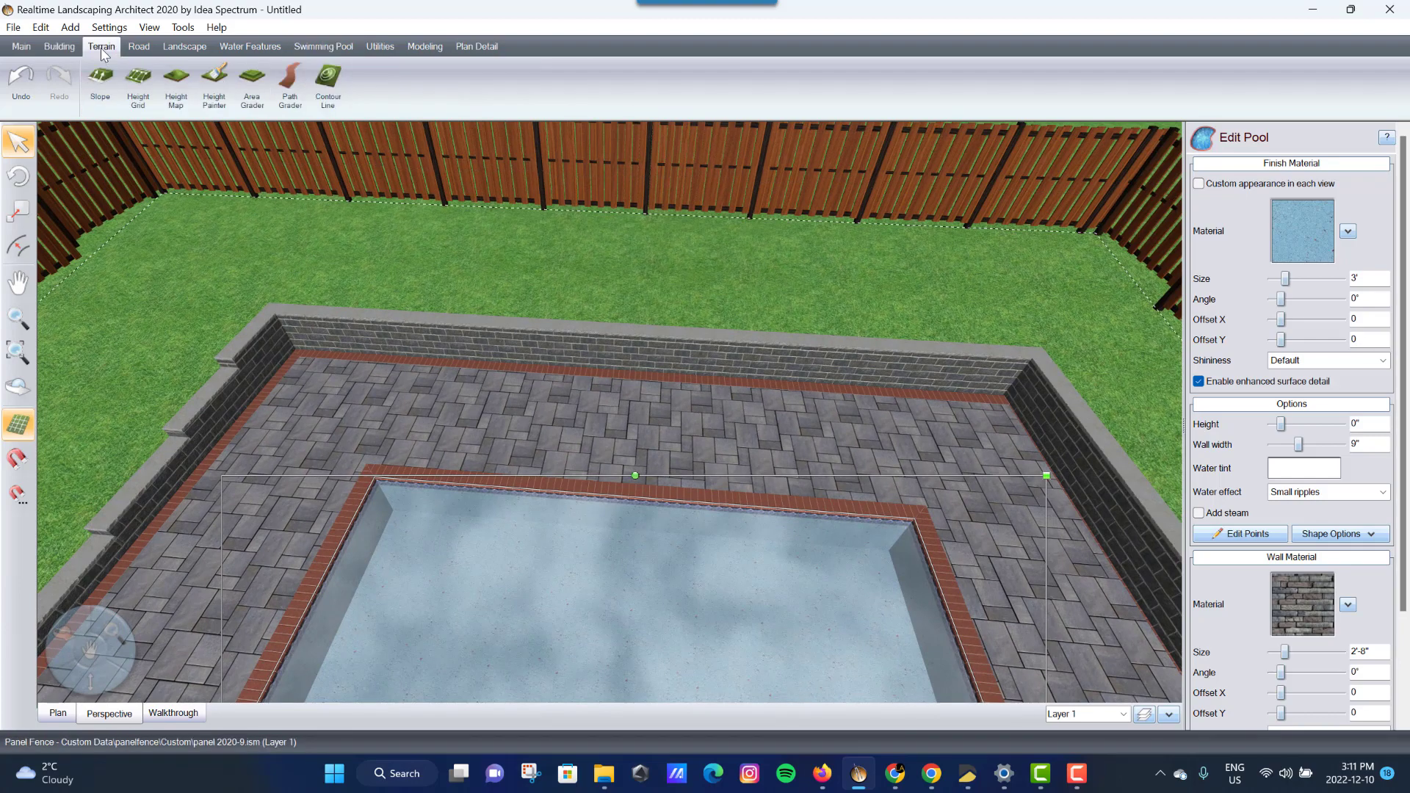
{"action": "left_click", "coordinate": [101, 87]}
{"action": "left_click", "coordinate": [760, 329]}
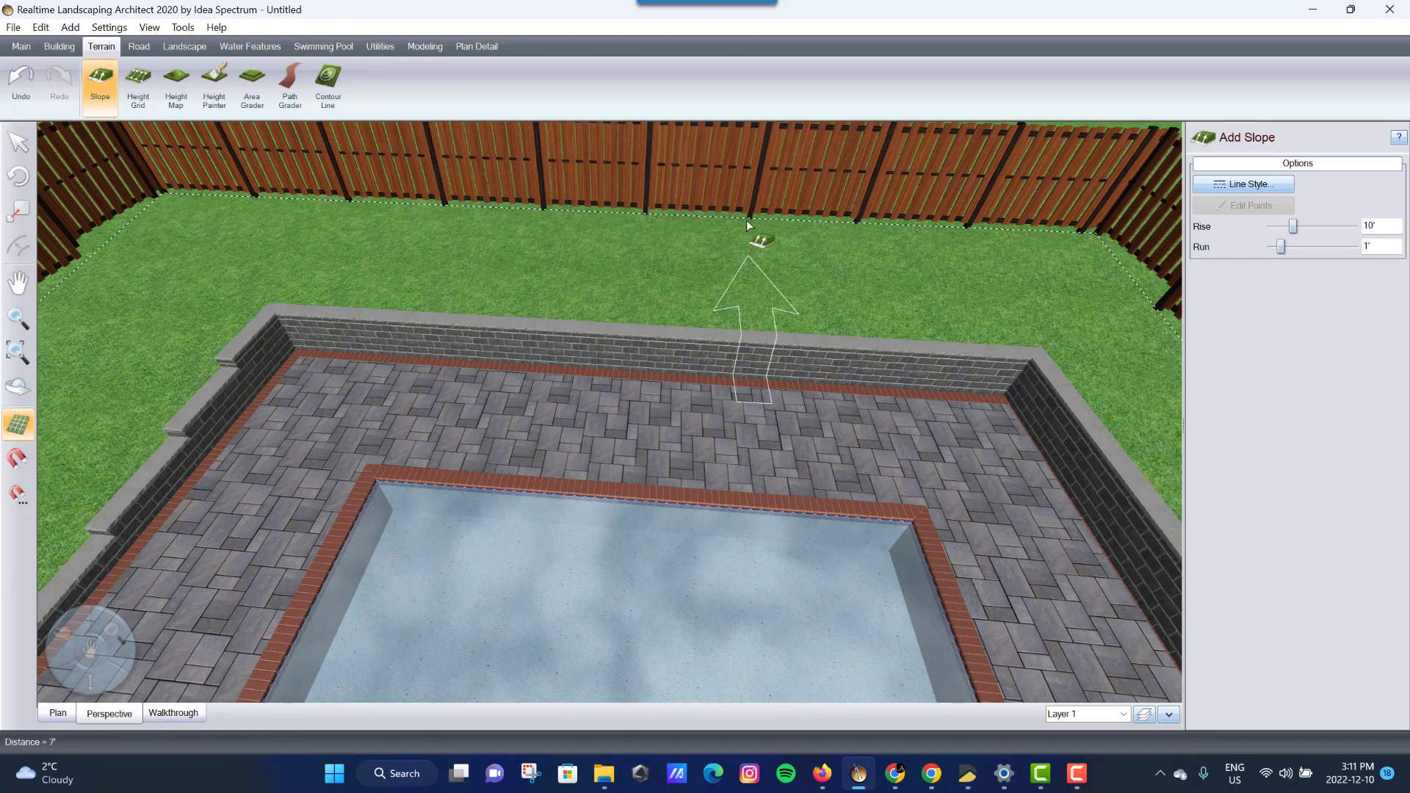
{"action": "left_click", "coordinate": [747, 218]}
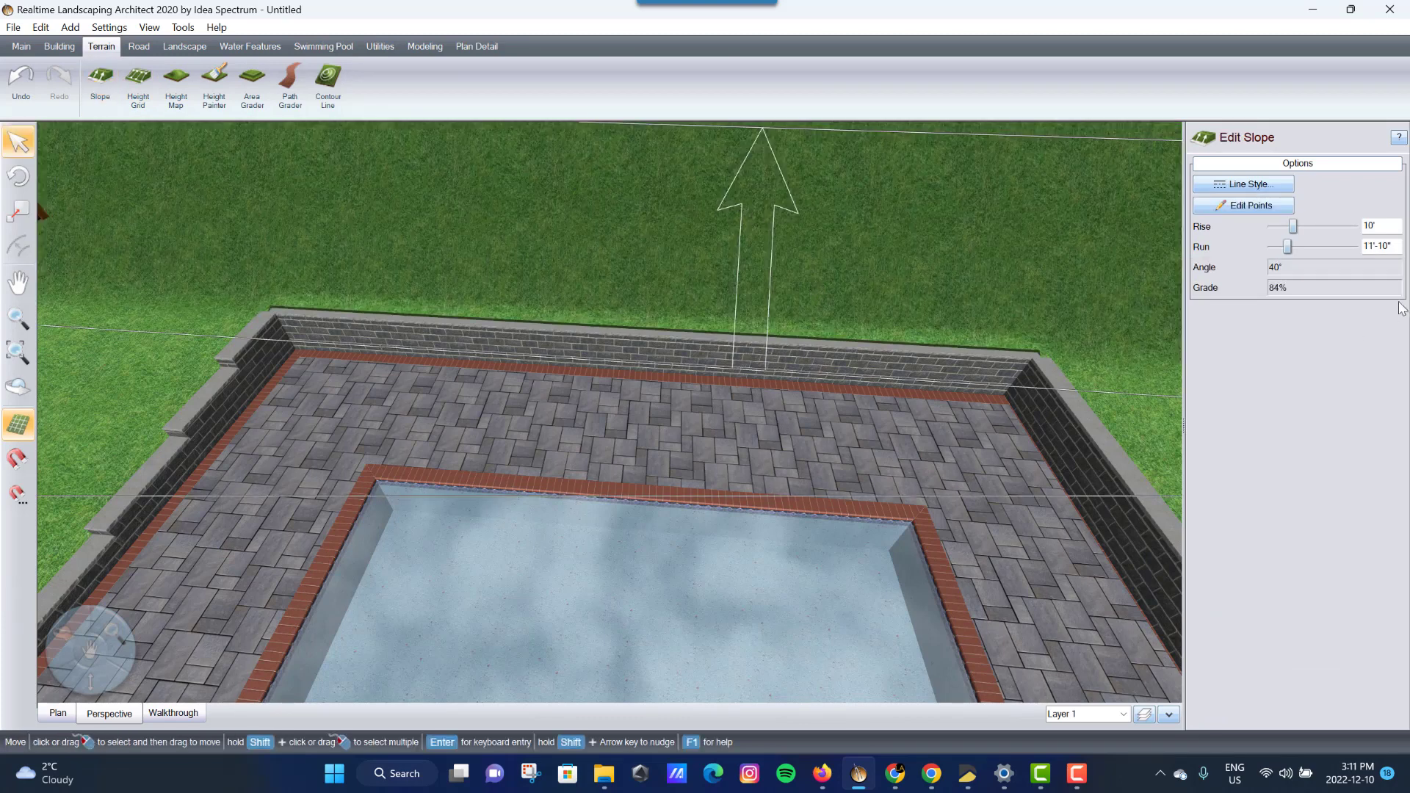
- Set the slope's rise to 1'-3" over its 11'-10" run, an 11% grade
{"action": "left_click_drag", "start_coordinate": [1293, 226], "coordinate": [1280, 227]}
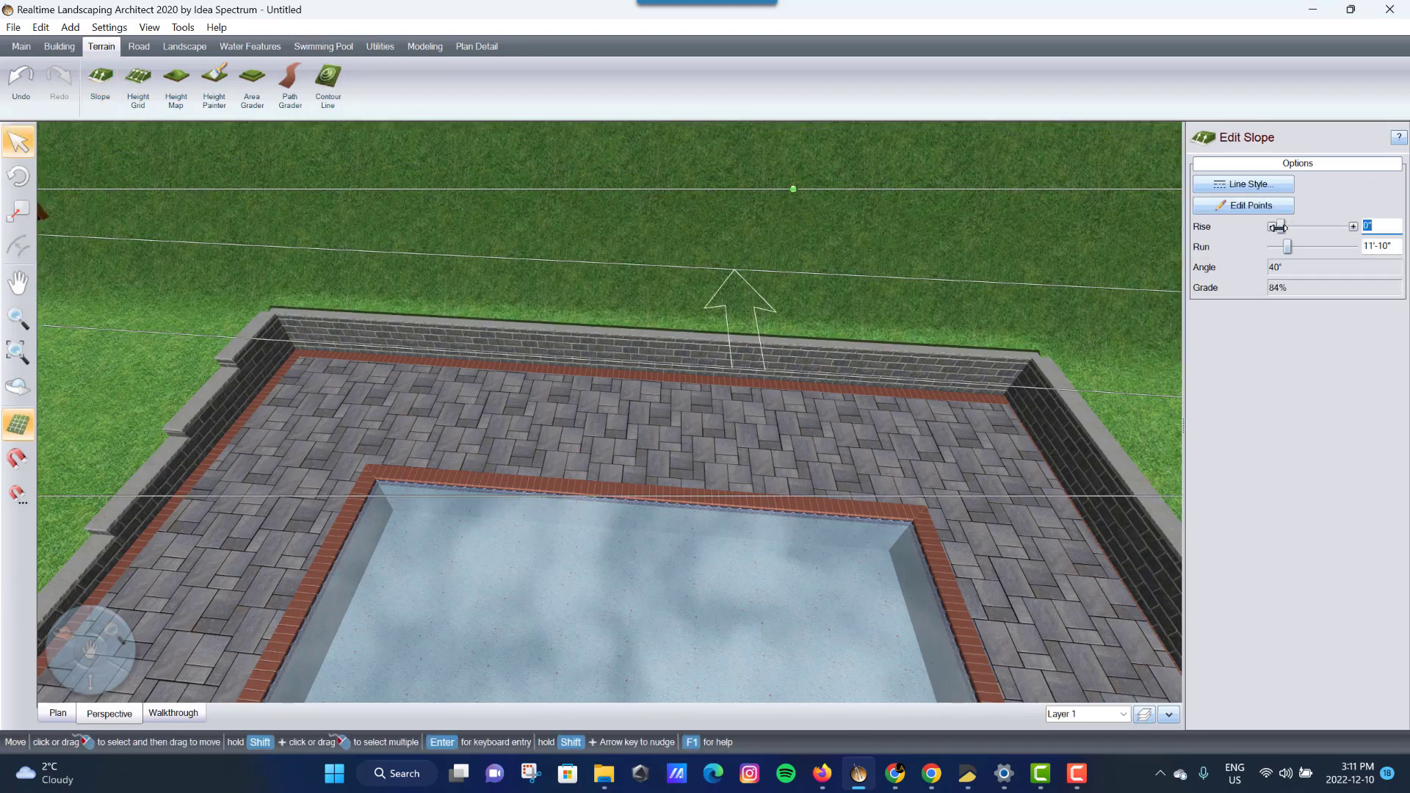
{"action": "left_click", "coordinate": [1353, 227]}
{"action": "left_click", "coordinate": [1355, 228]}
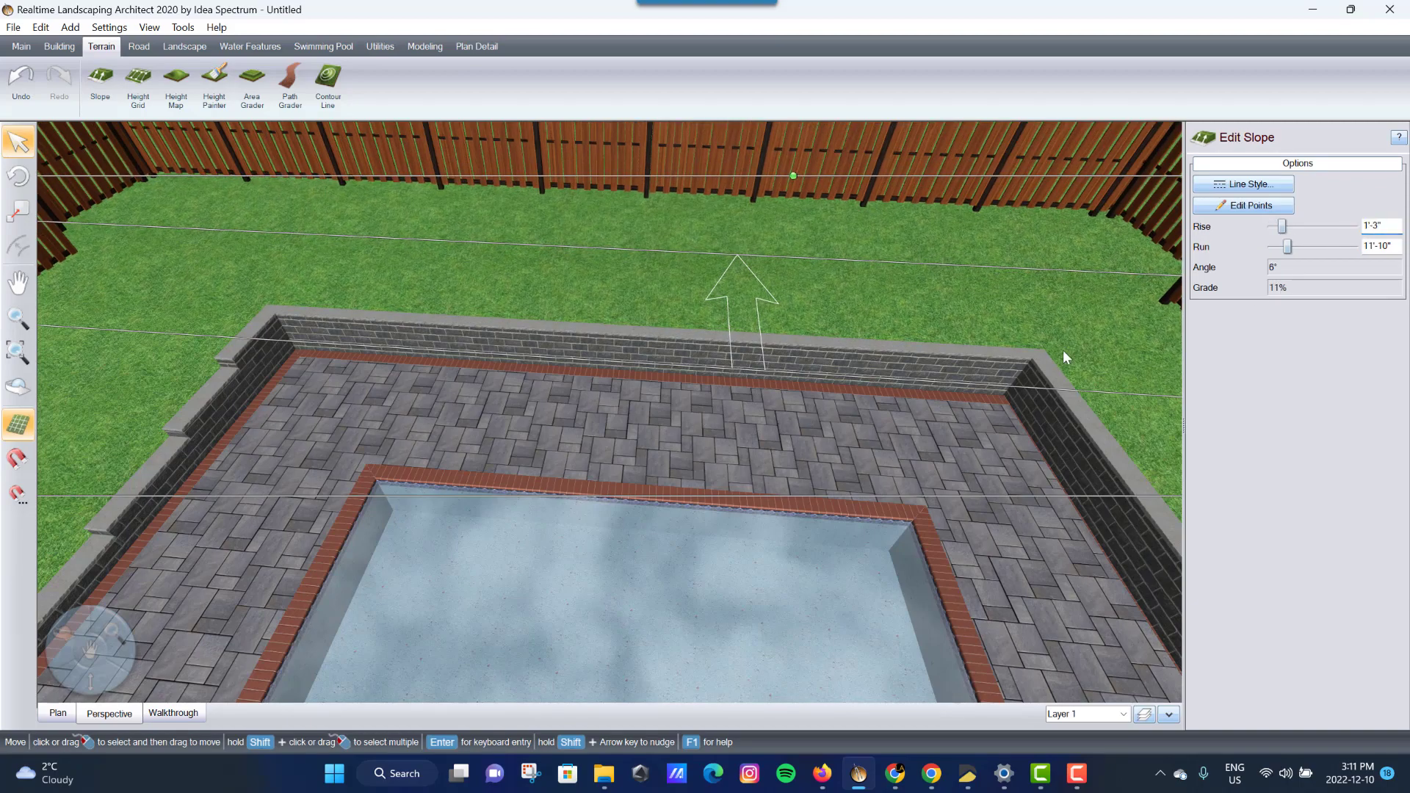
{"action": "mouse_move", "coordinate": [1064, 355]}
{"action": "right_mouse_down"}
{"action": "mouse_move", "coordinate": [1127, 341]}
{"action": "mouse_move", "coordinate": [90, 315]}
{"action": "mouse_move", "coordinate": [148, 305]}
{"action": "mouse_move", "coordinate": [998, 519]}
{"action": "mouse_move", "coordinate": [1089, 358]}
{"action": "right_mouse_up"}
{"action": "scroll", "coordinate": [1088, 351], "scroll_direction": "down", "scroll_amount": 3}
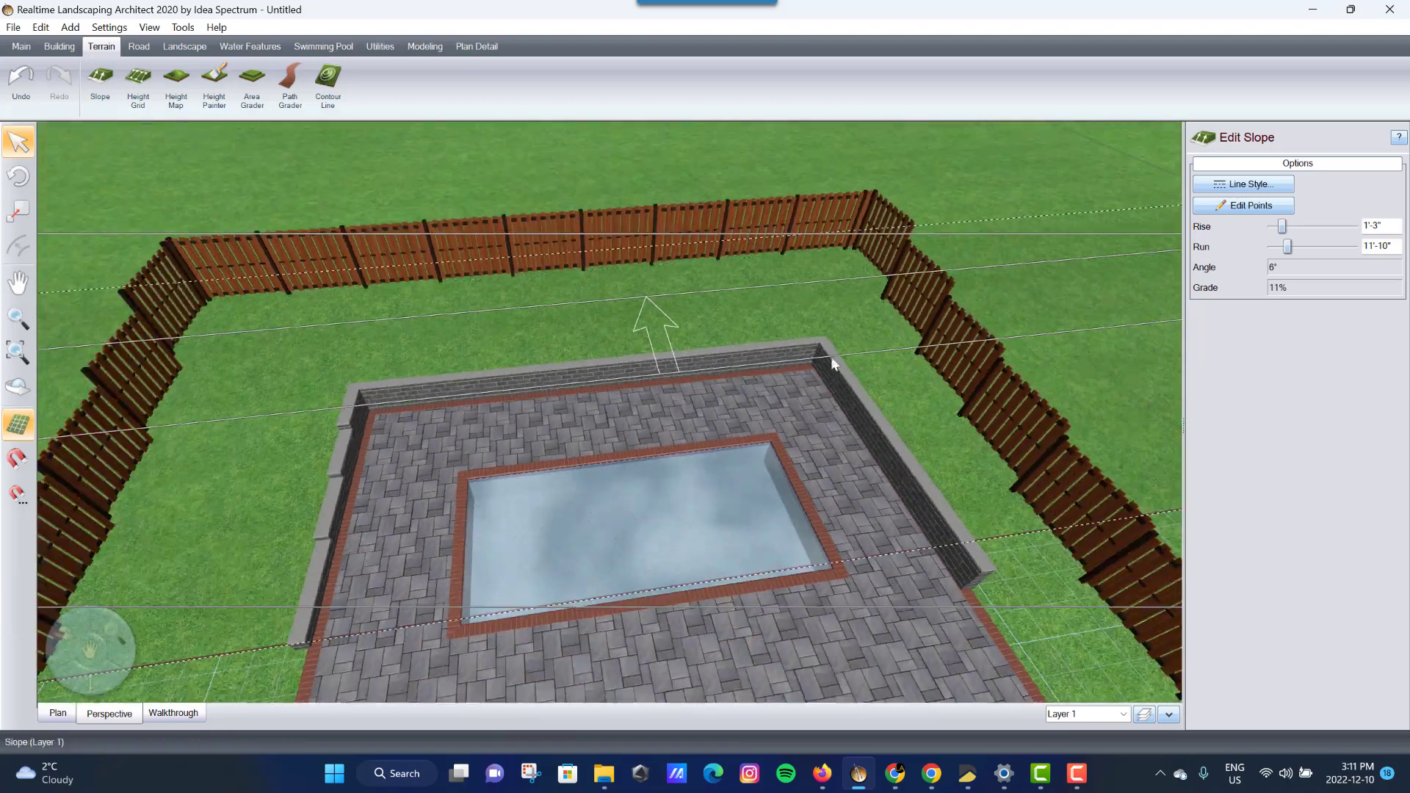
{"action": "scroll", "coordinate": [721, 271], "scroll_direction": "down", "scroll_amount": 3}
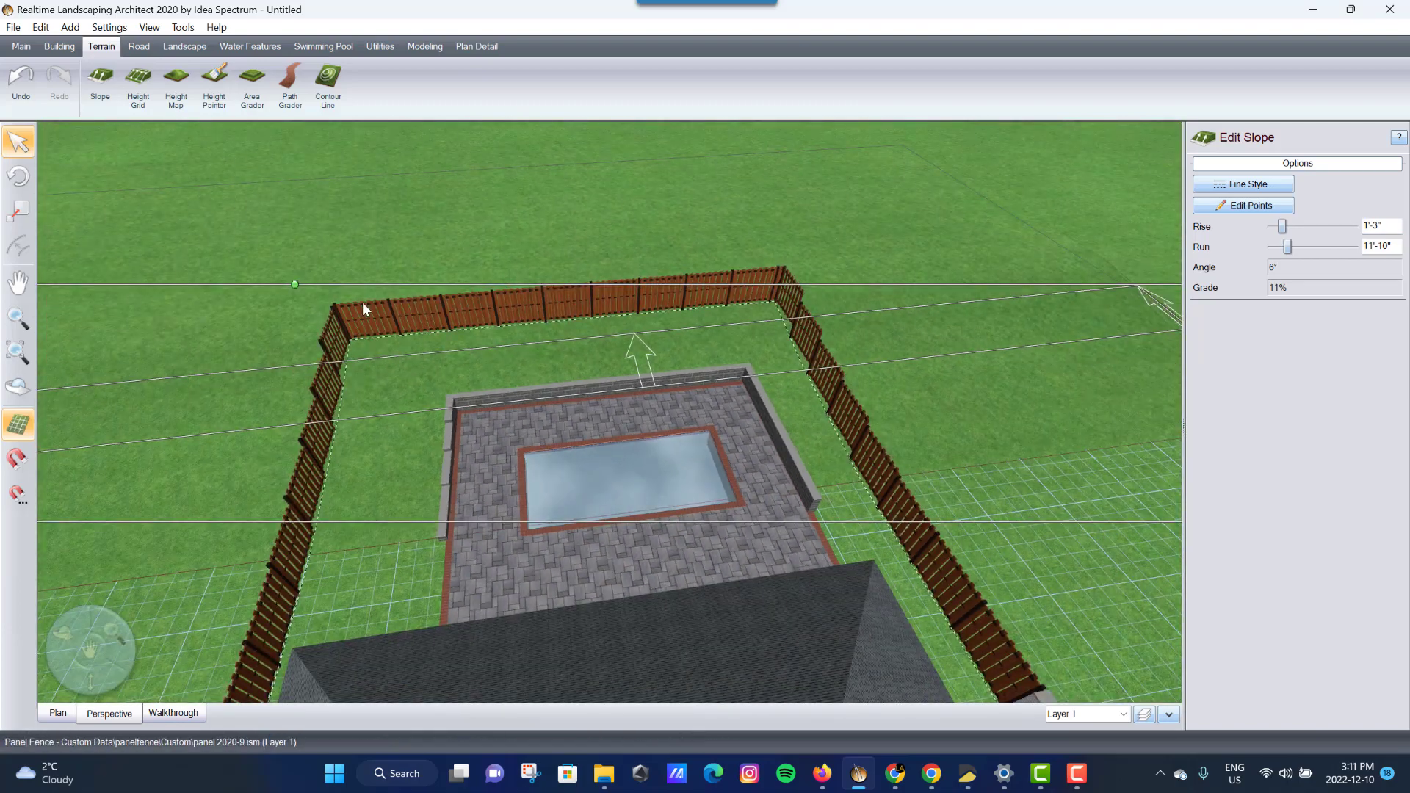
{"action": "scroll", "coordinate": [363, 305], "scroll_direction": "down", "scroll_amount": 5}
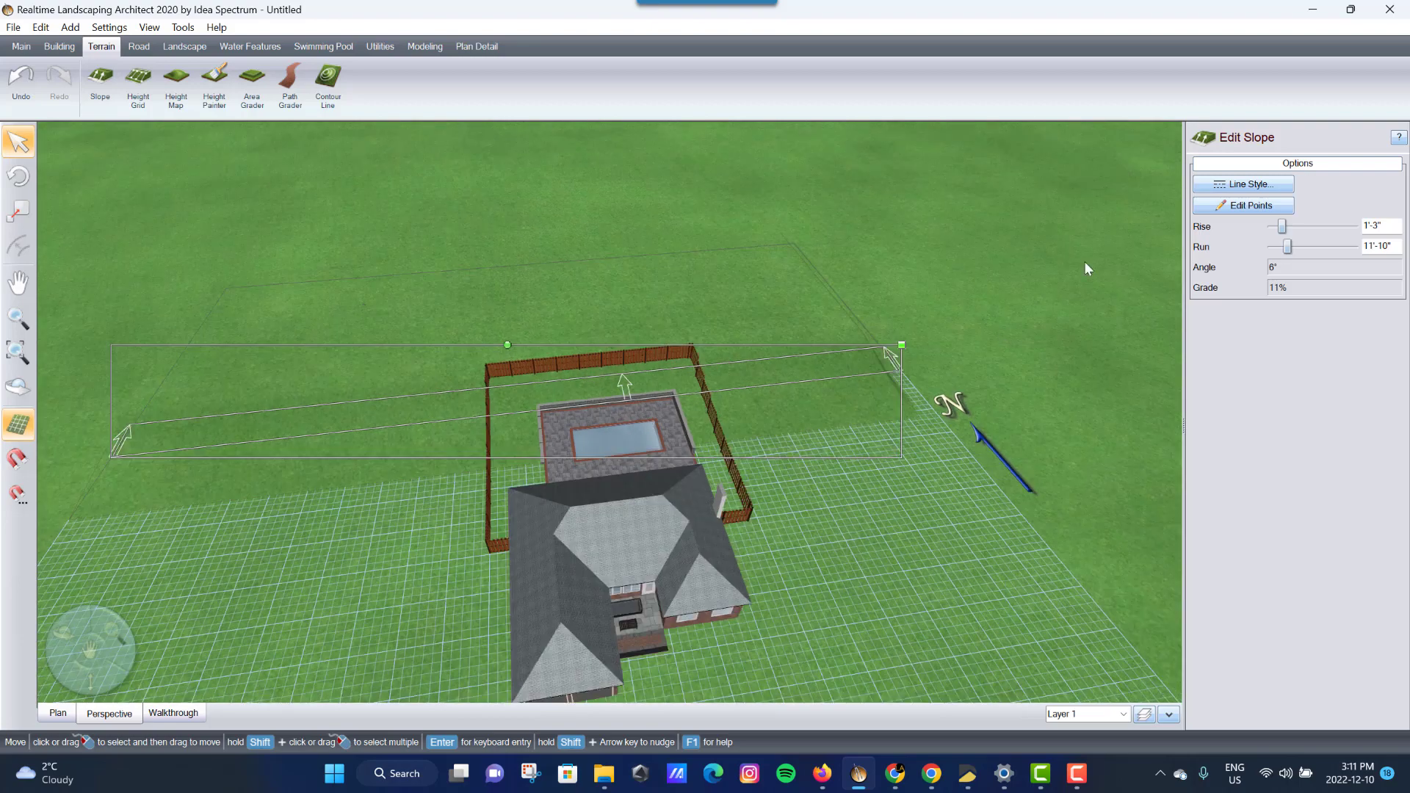
- Move the slope's left end point beside the fence, then finish point editing
{"action": "left_click", "coordinate": [1234, 208]}
{"action": "left_click_drag", "start_coordinate": [111, 460], "coordinate": [574, 394]}
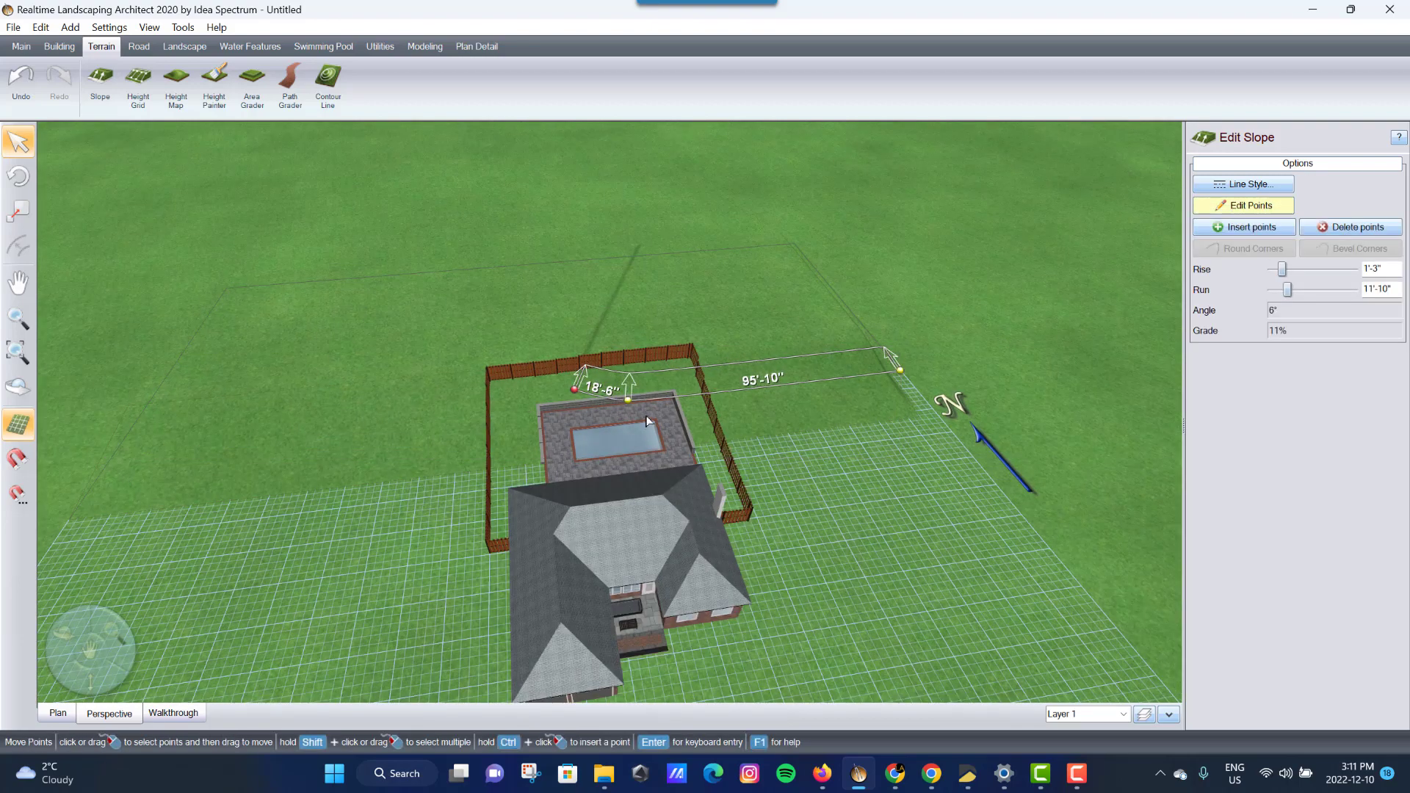
{"action": "scroll", "coordinate": [646, 420], "scroll_direction": "up", "scroll_amount": 5}
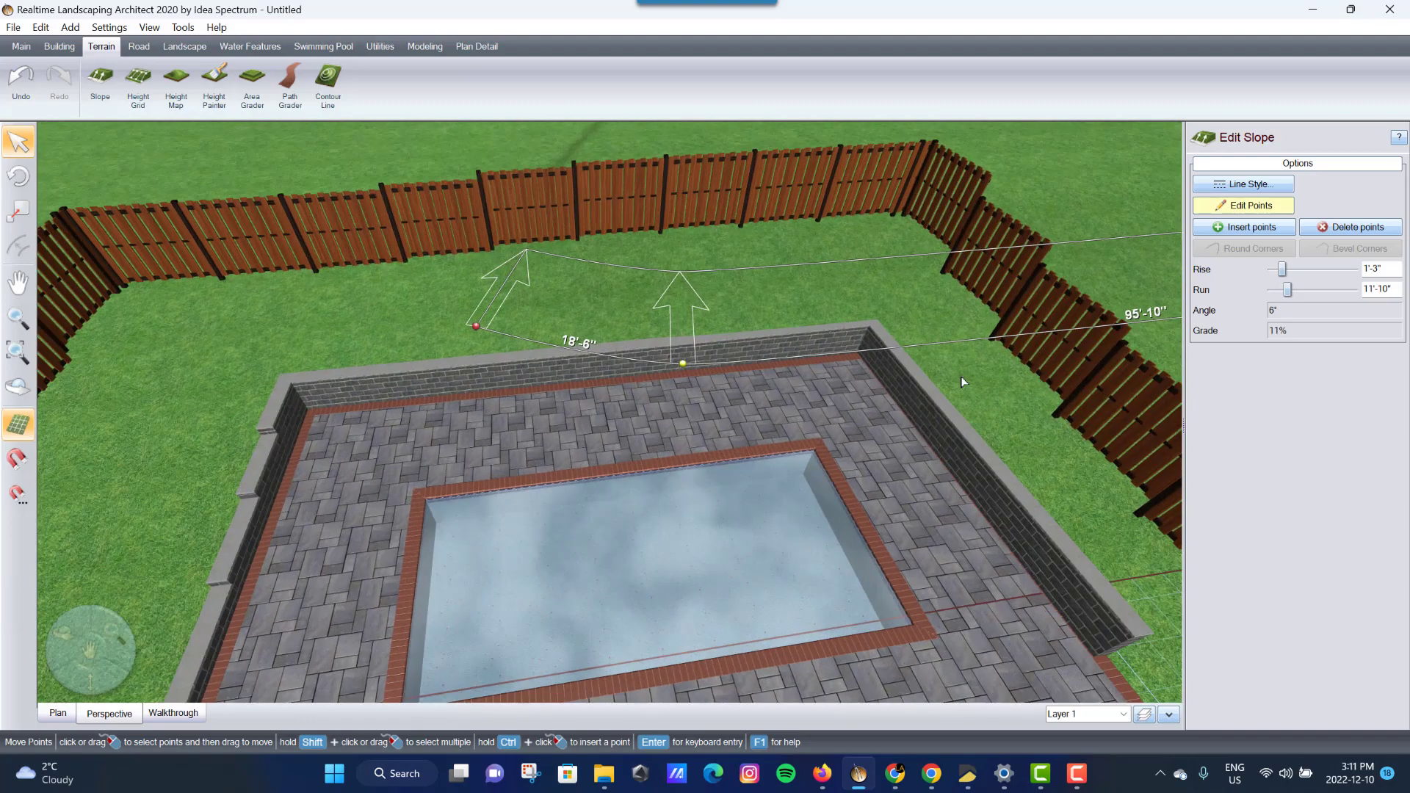
{"action": "middle_click_drag", "start_coordinate": [510, 499], "coordinate": [646, 485]}
{"action": "left_click", "coordinate": [1232, 214]}
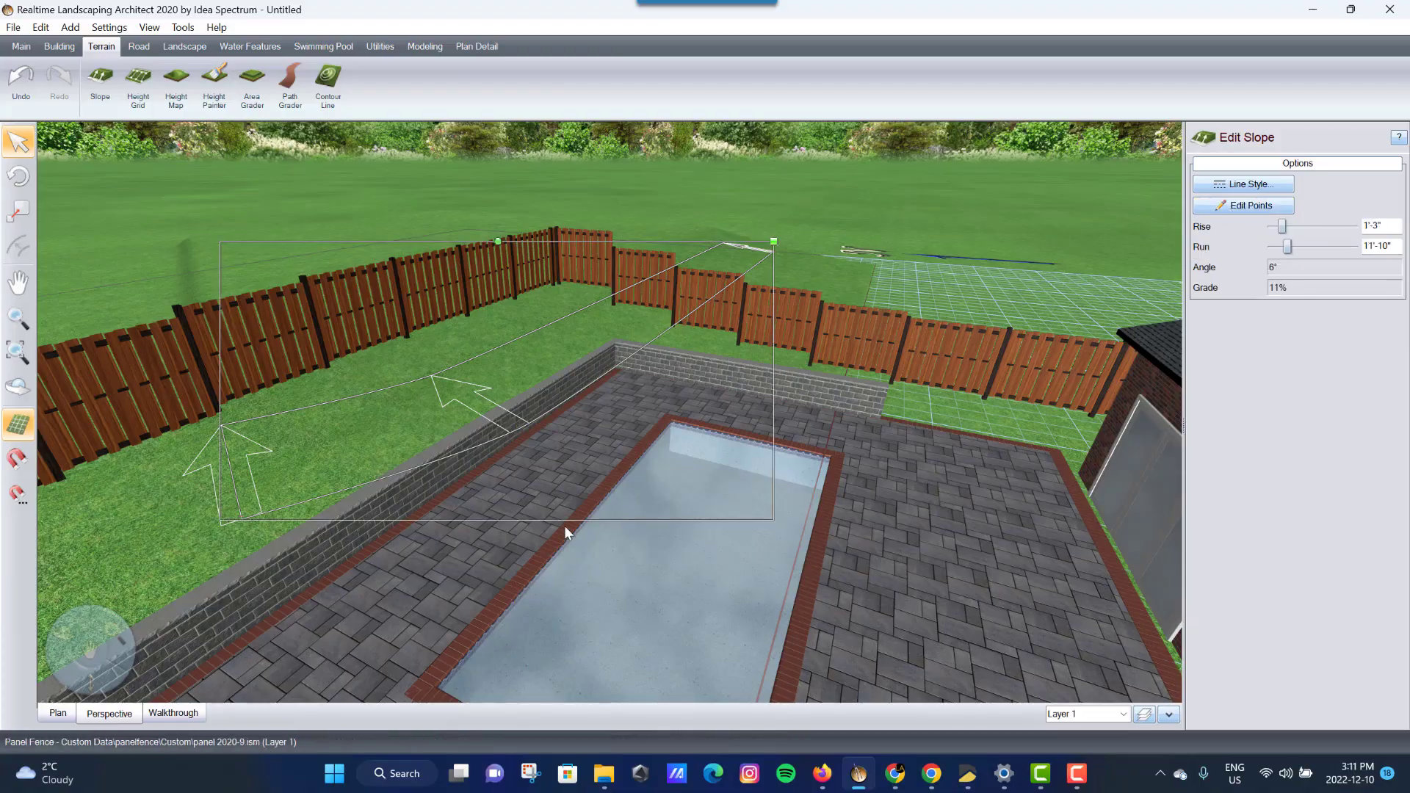
- Orbit around the fence, house and pool to review the sloped backyard
{"action": "right_click_drag", "start_coordinate": [564, 529], "coordinate": [852, 350]}
{"action": "middle_click_drag", "start_coordinate": [852, 350], "coordinate": [773, 446]}
{"action": "right_click_drag", "start_coordinate": [772, 447], "coordinate": [651, 551]}
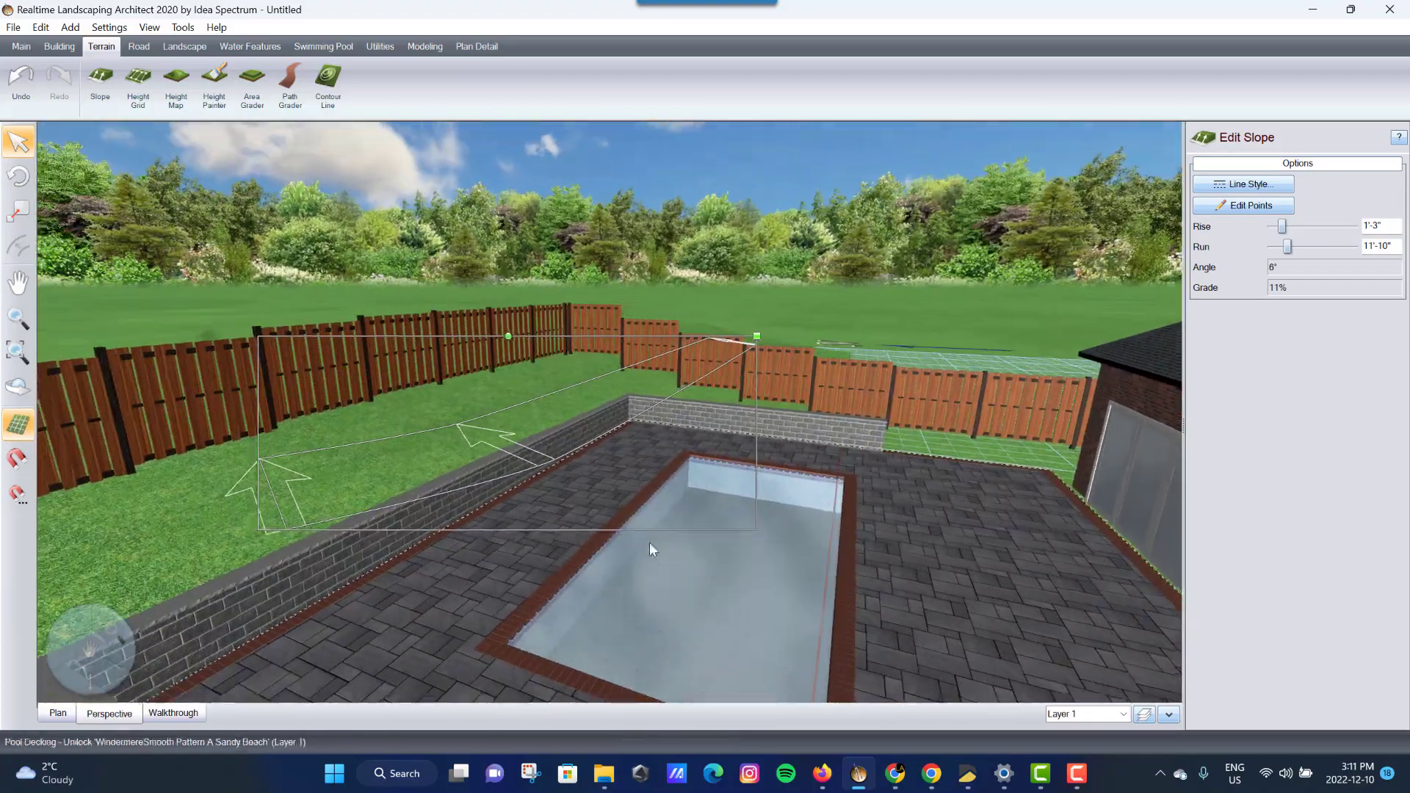
{"action": "right_click_drag", "start_coordinate": [590, 437], "coordinate": [486, 482]}
{"action": "scroll", "coordinate": [493, 480], "scroll_direction": "down", "scroll_amount": 5}
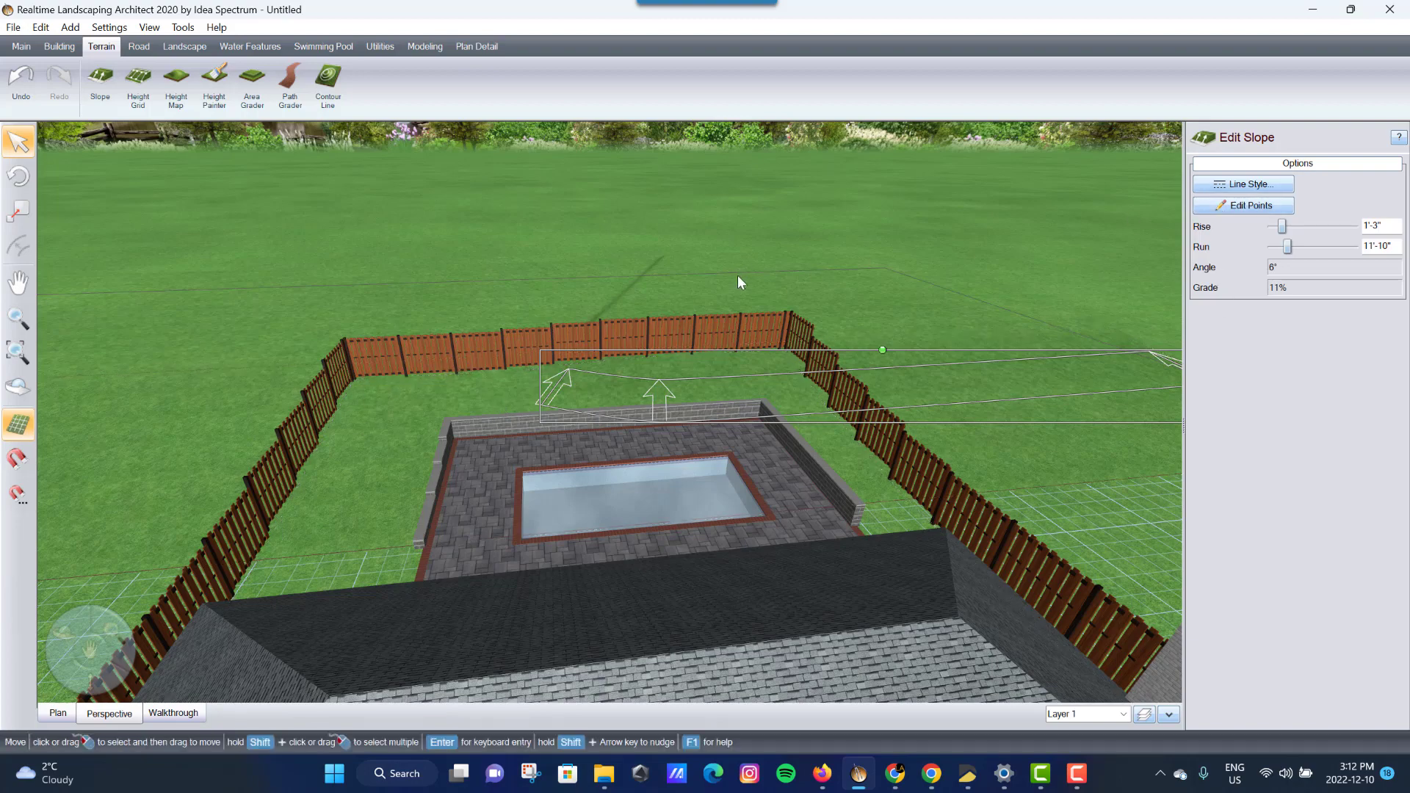
{"action": "middle_click_drag", "start_coordinate": [737, 275], "coordinate": [727, 288]}
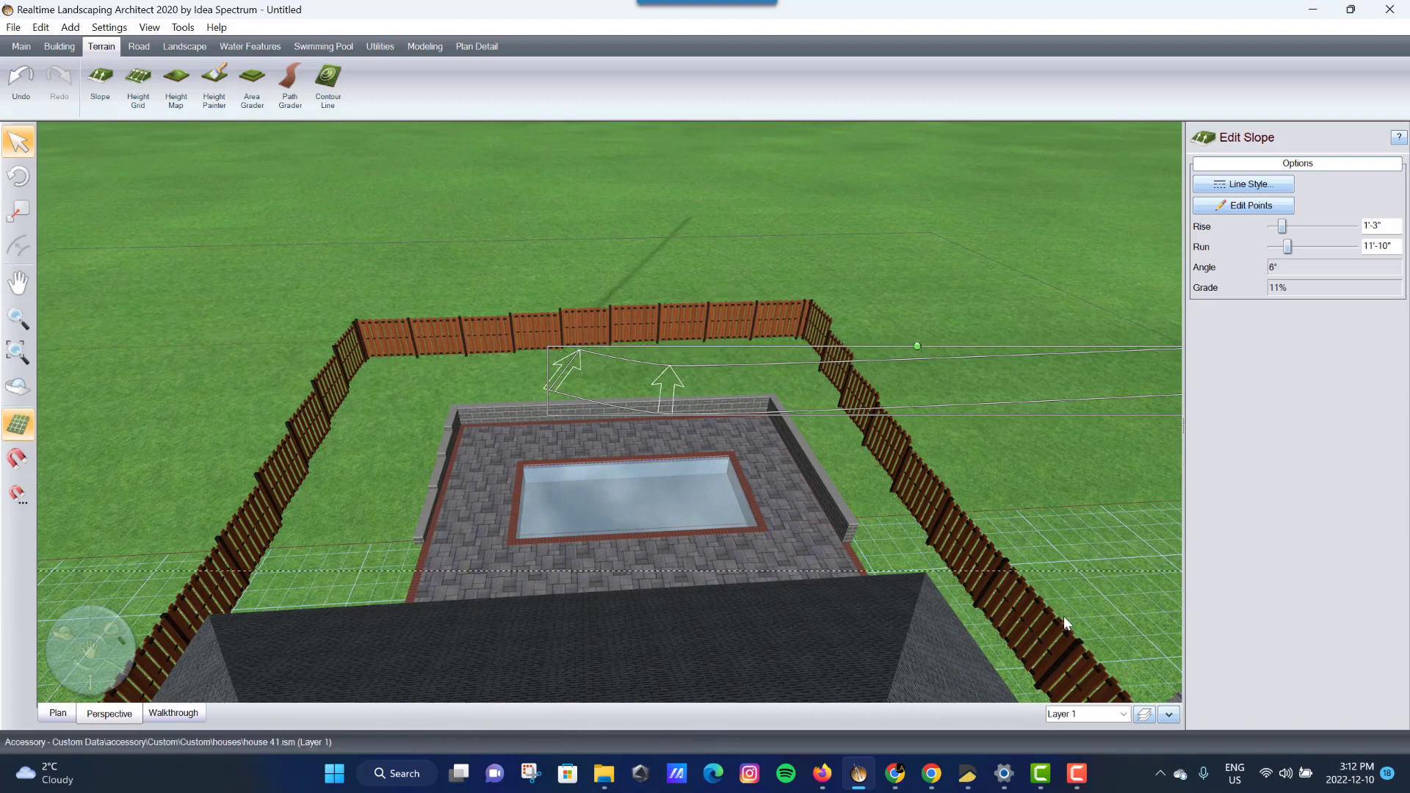